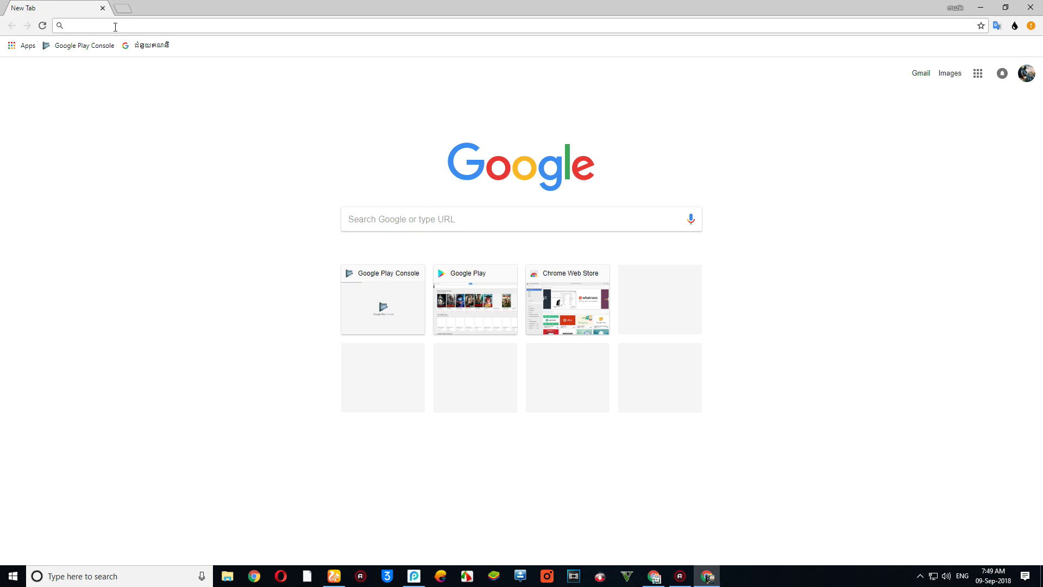
- Search Google for 'playstore upload' from the Chrome address bar suggestions
type("p")
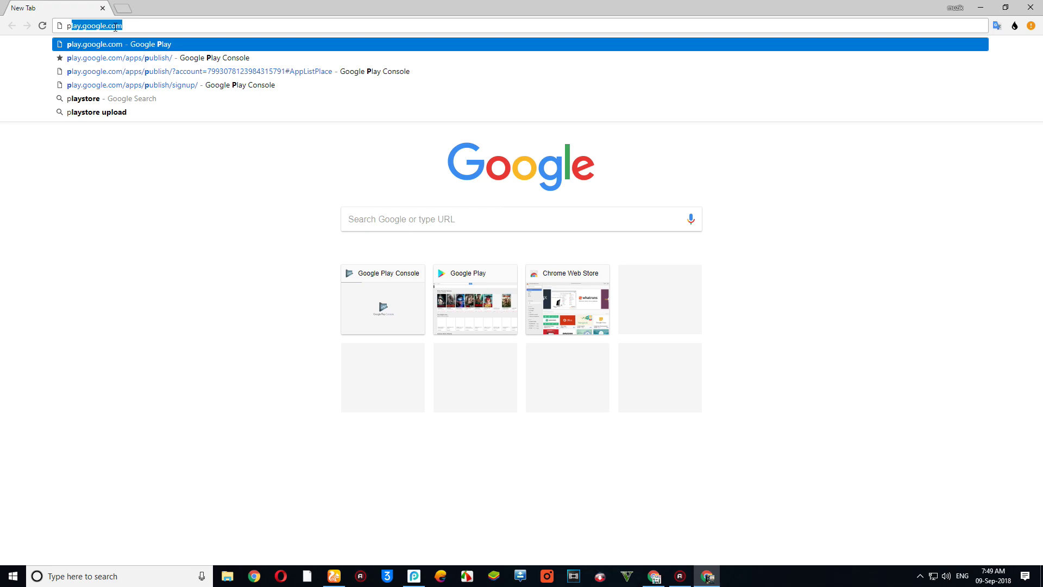
type("lat")
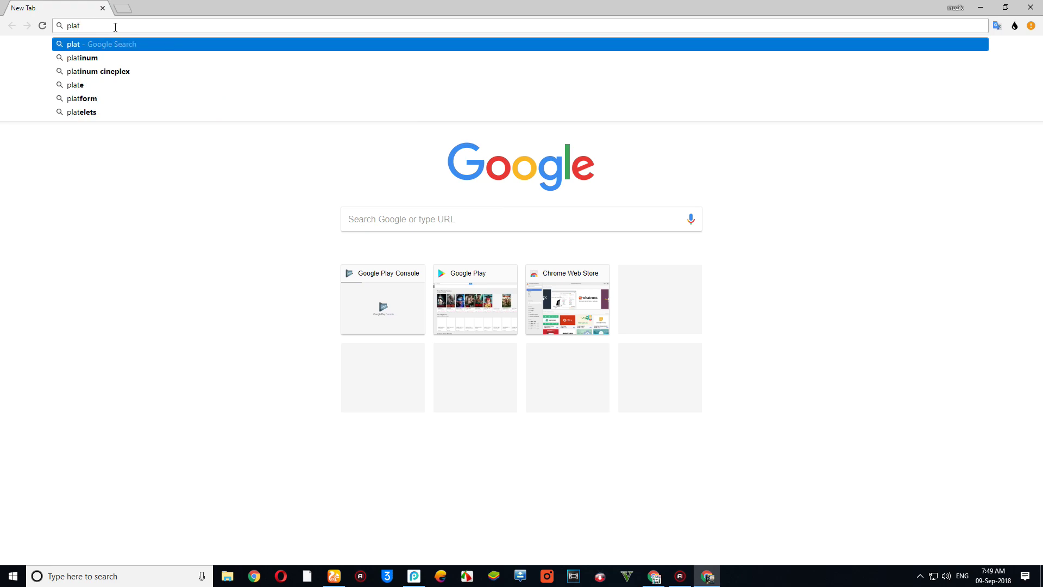
key("BackSpace")
type("yst")
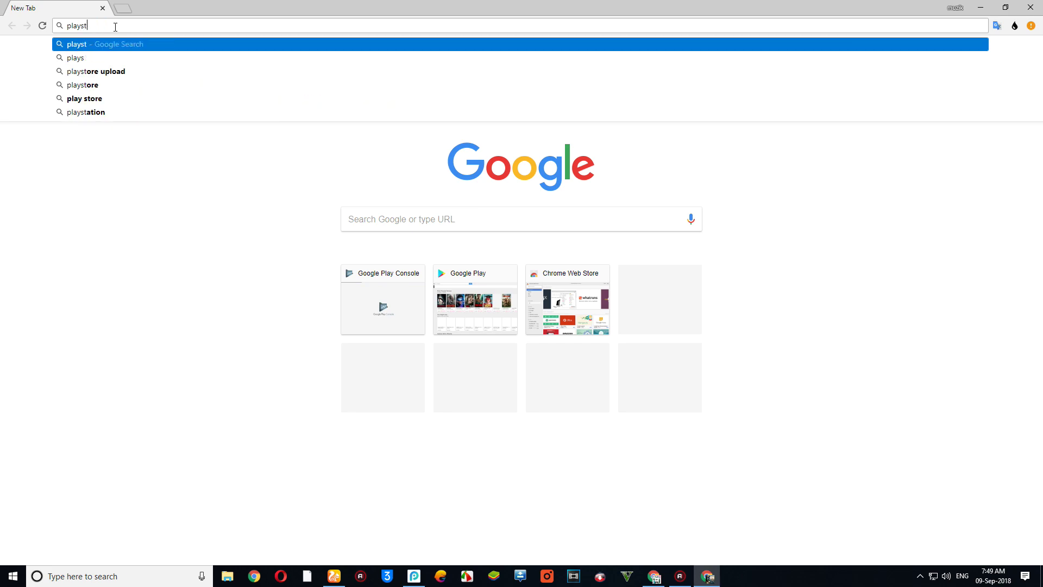
type("ore")
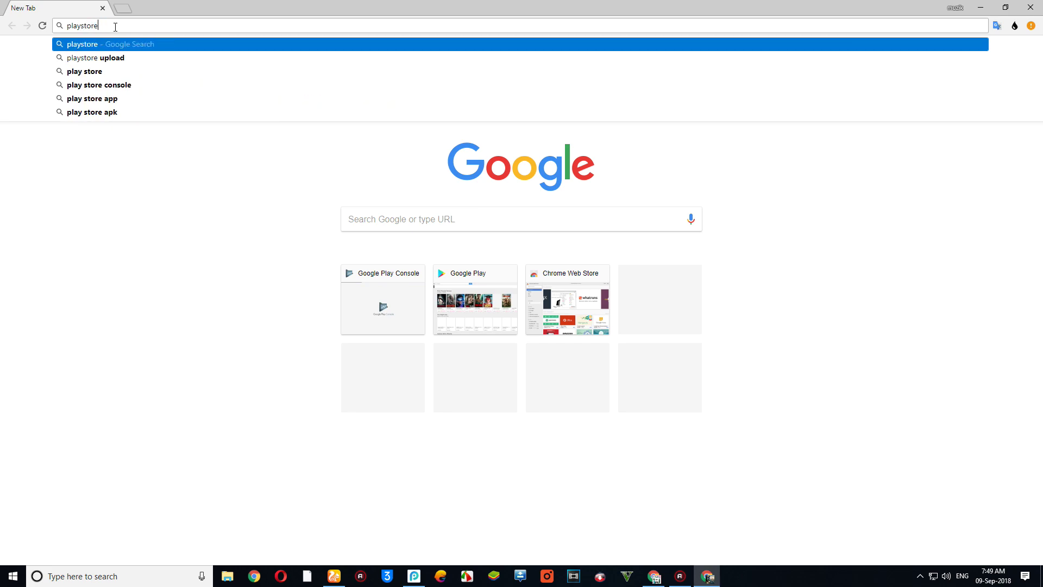
left_click(124, 56)
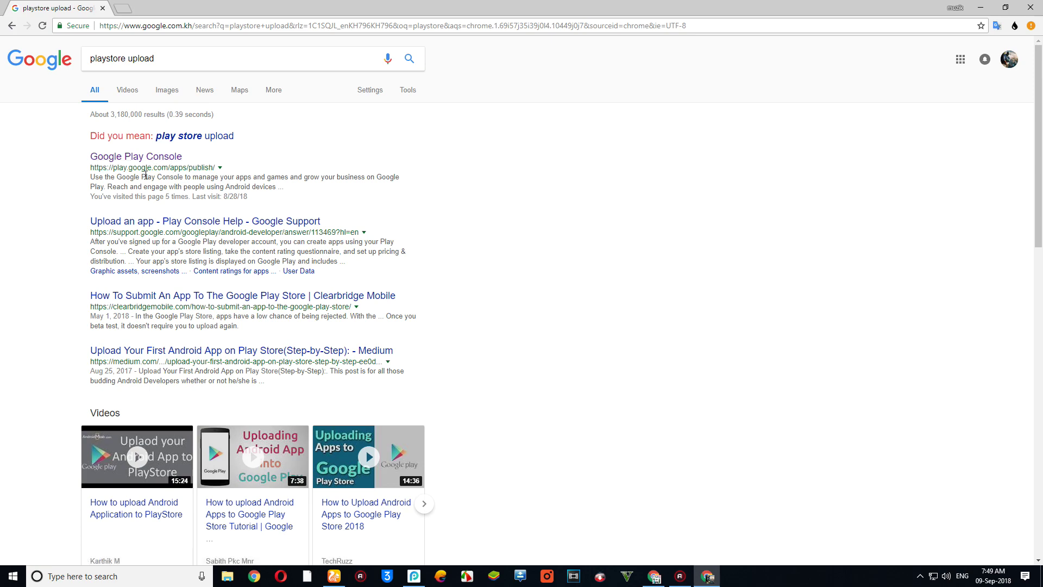
- Open the Google Play Console result and start a new application from All applications
left_click(127, 158)
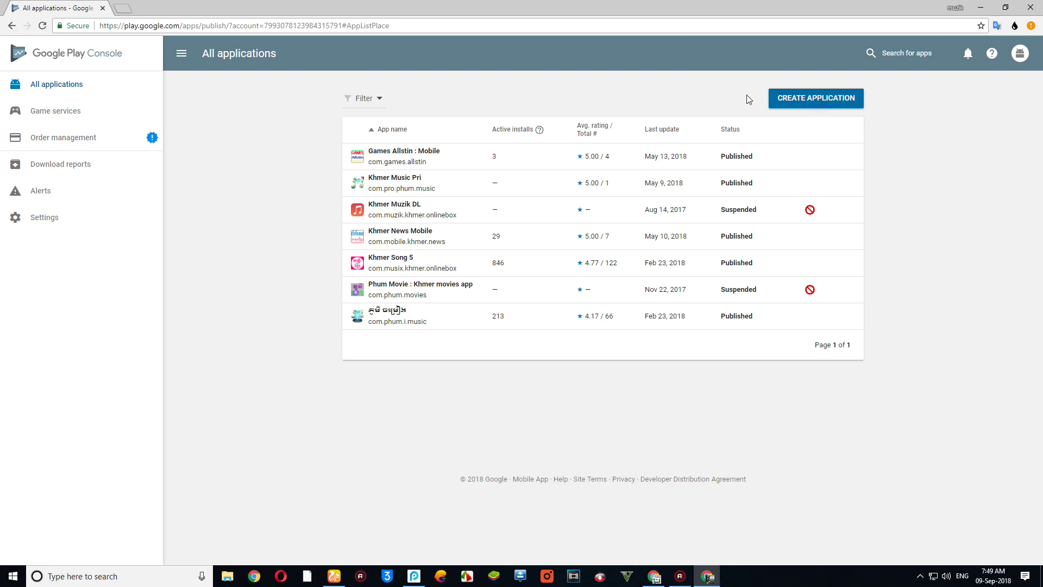
left_click(805, 101)
- Create the application with the title 'PTechKH' in the Create application dialog
left_click(406, 329)
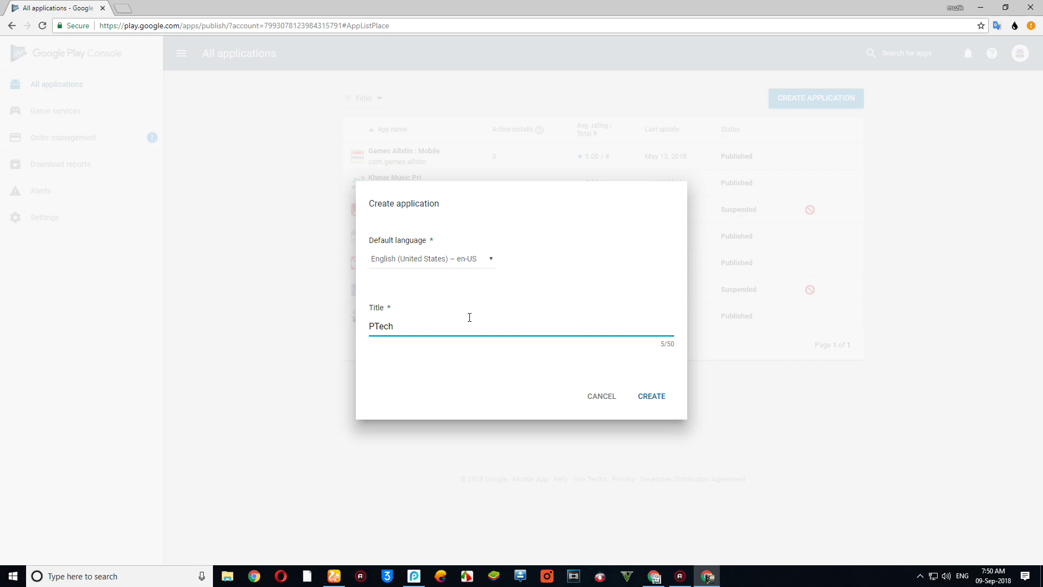
type("PTechKH")
left_click(651, 400)
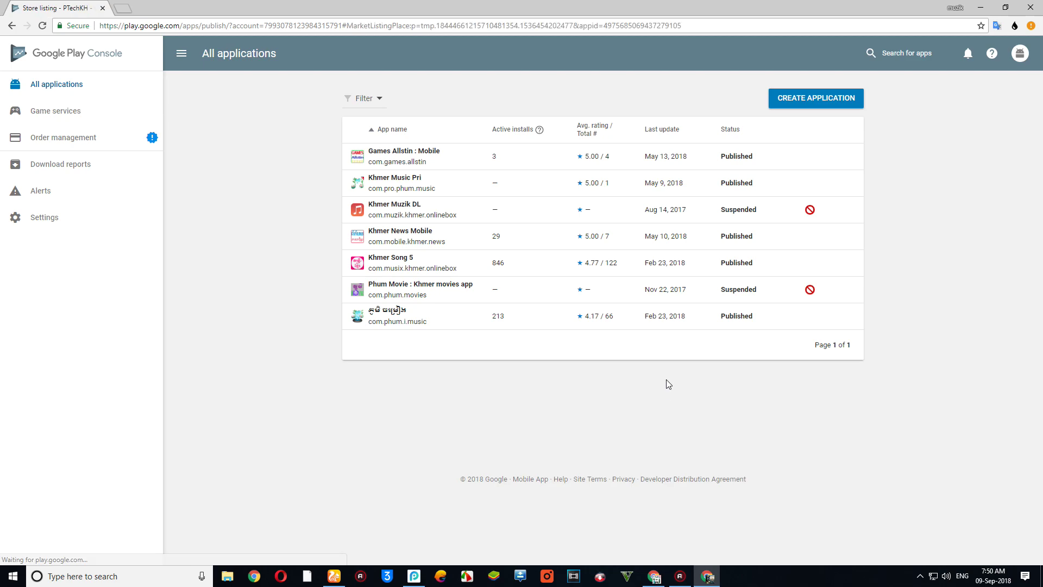
- Enter short description 'technology', start the full description with 'learn abou', and copy 'technology'
left_click(555, 238)
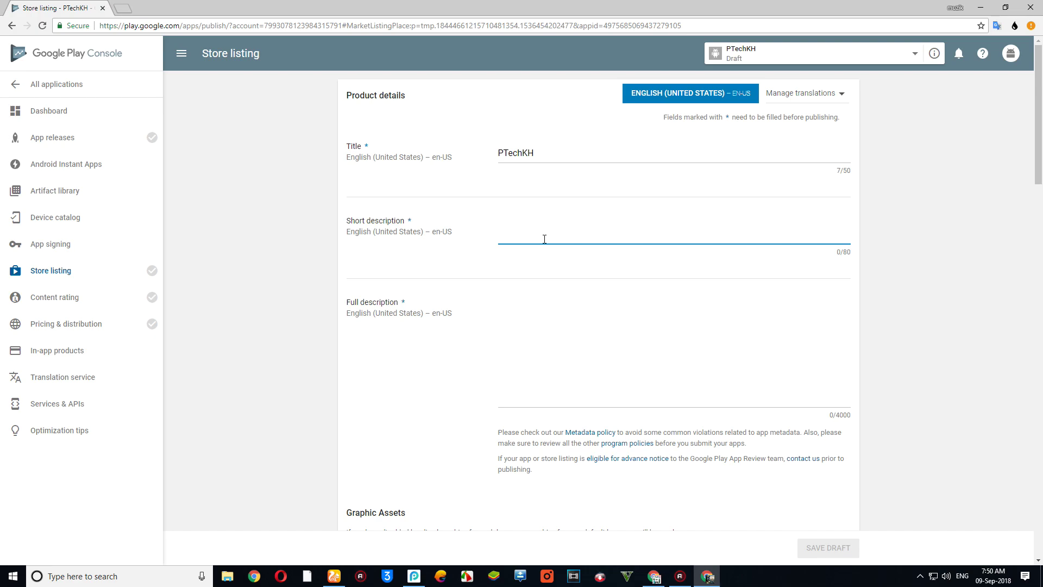
type("techno")
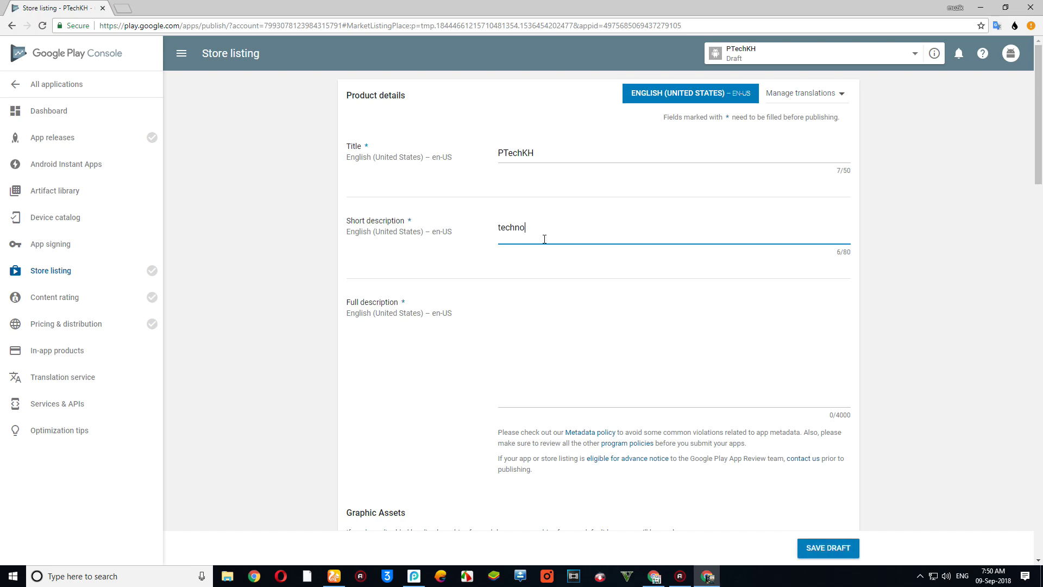
type("logy")
left_click(547, 361)
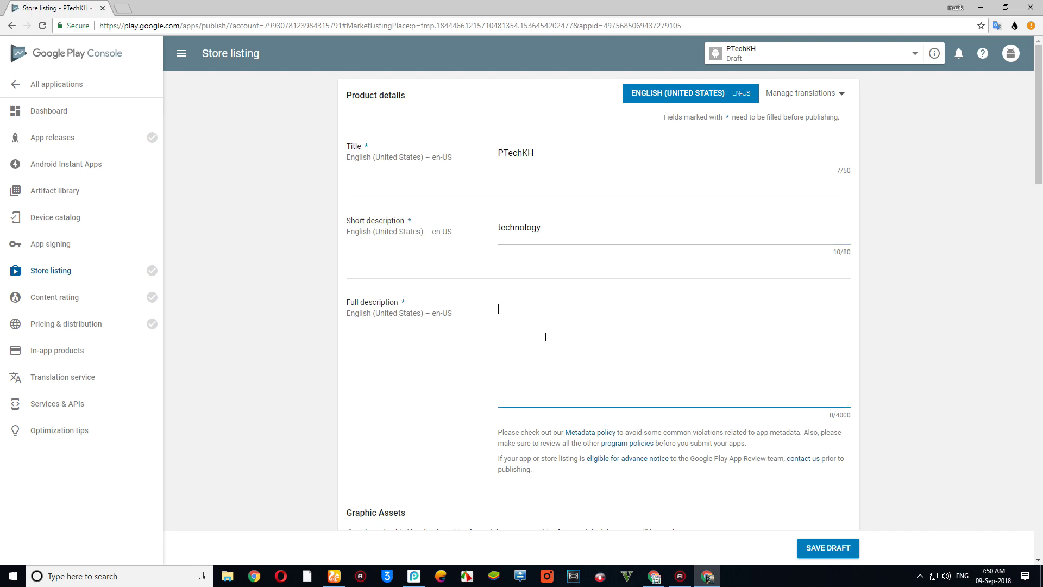
type("learn about")
left_click_drag(554, 232, 445, 221)
key("ctrl+c")
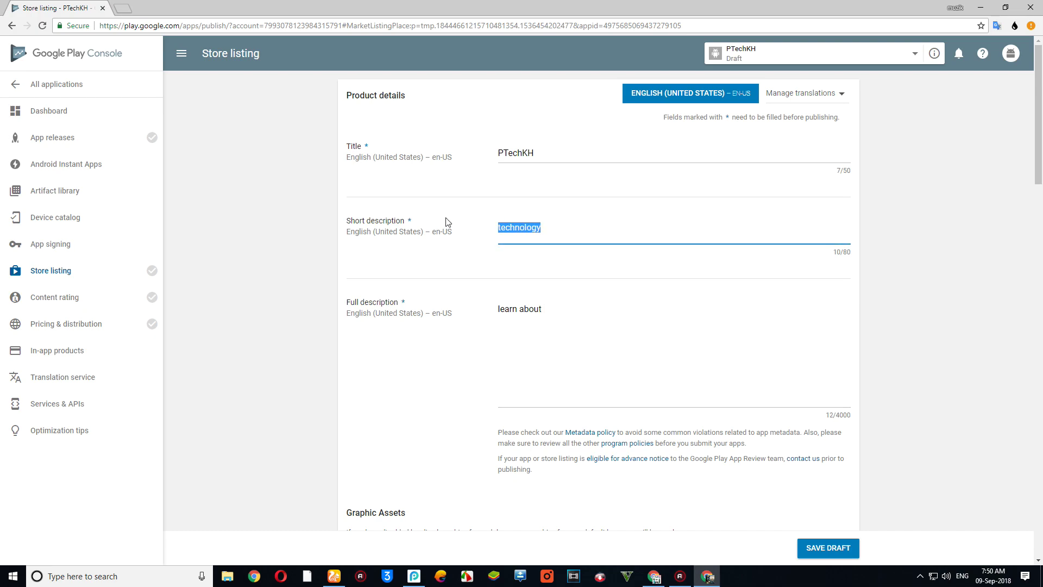
left_click(594, 327)
- Paste 'technology' to make the full description 'learn about technology'
key("ctrl+v")
scroll(594, 326, "down", 4)
scroll(606, 315, "up", 4)
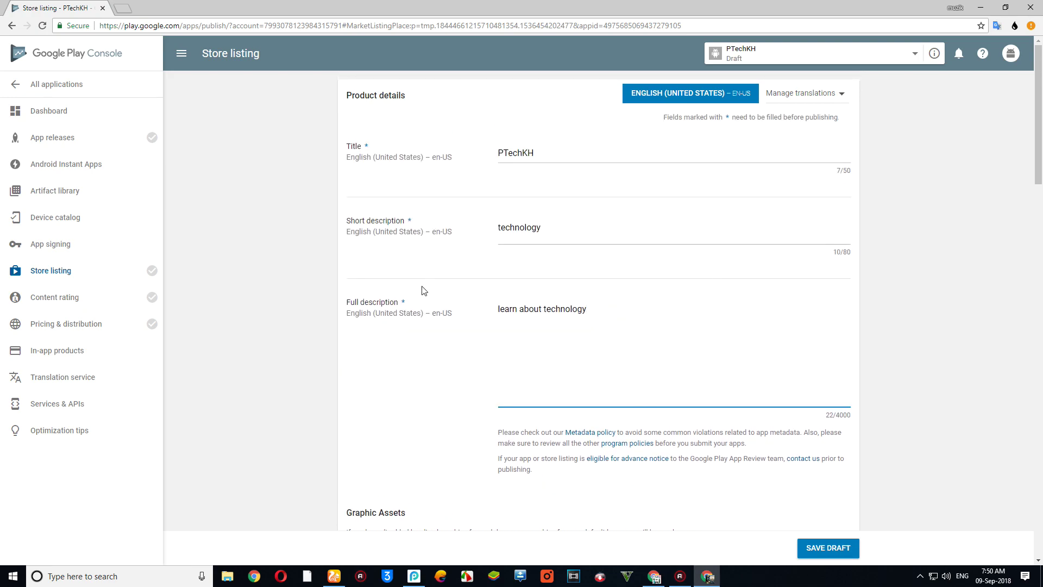
scroll(526, 412, "down", 2)
scroll(527, 412, "down", 4)
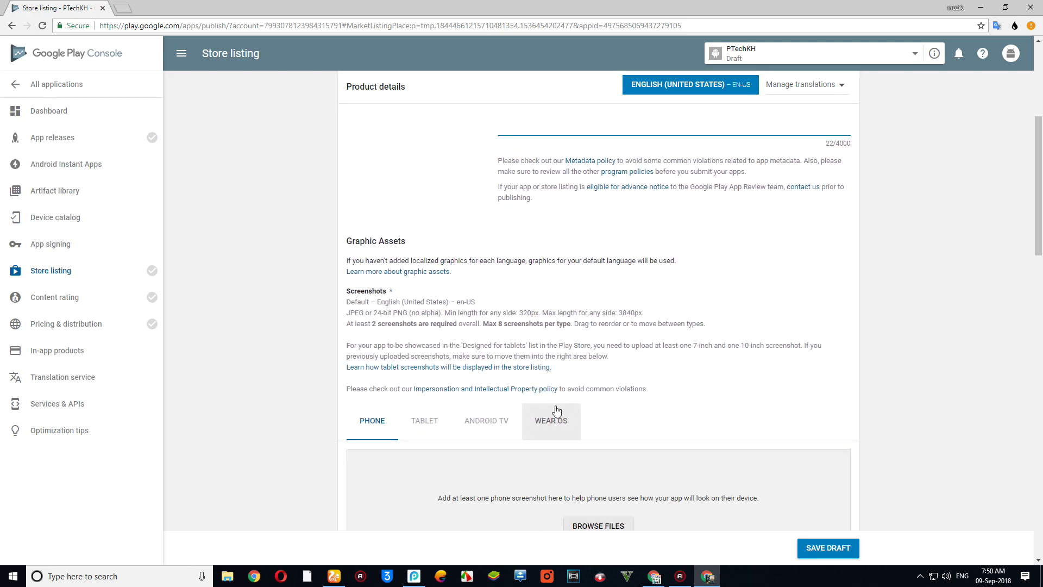
scroll(573, 423, "down", 2)
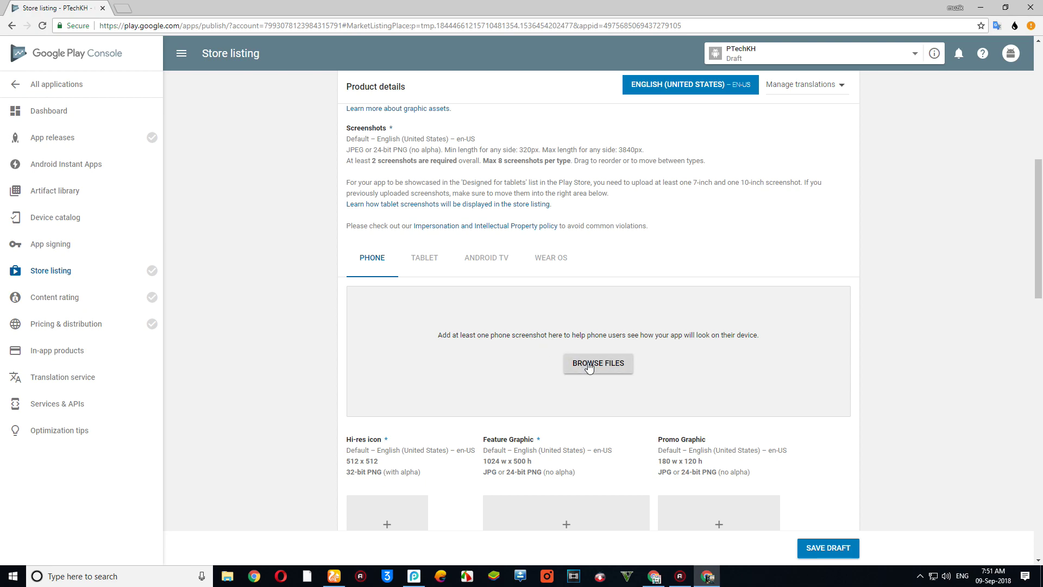
scroll(589, 368, "down", 3)
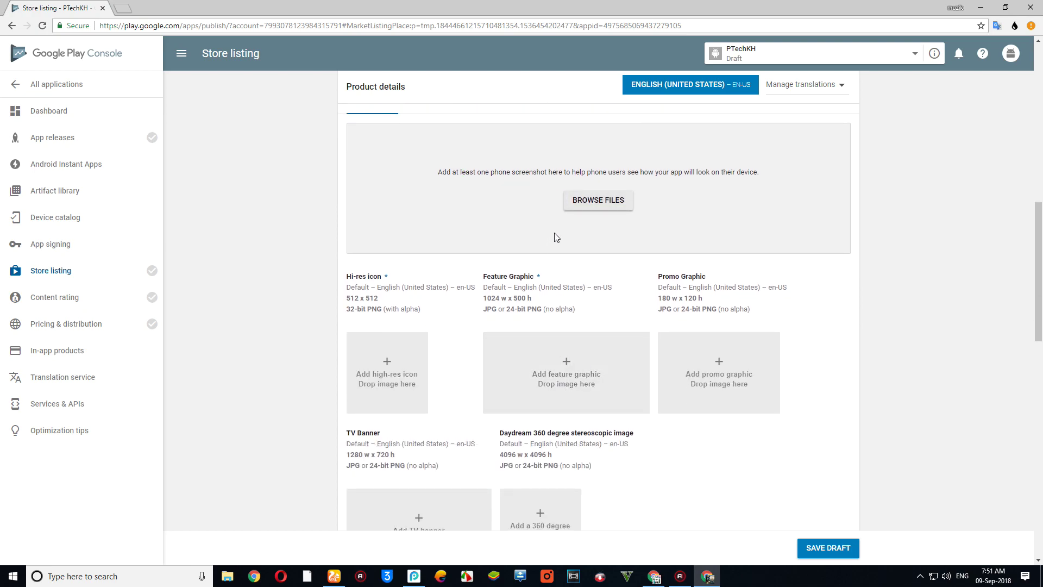
- Open the phone screenshot file picker and go to the HUAWEI P9 Plus device
left_click(580, 207)
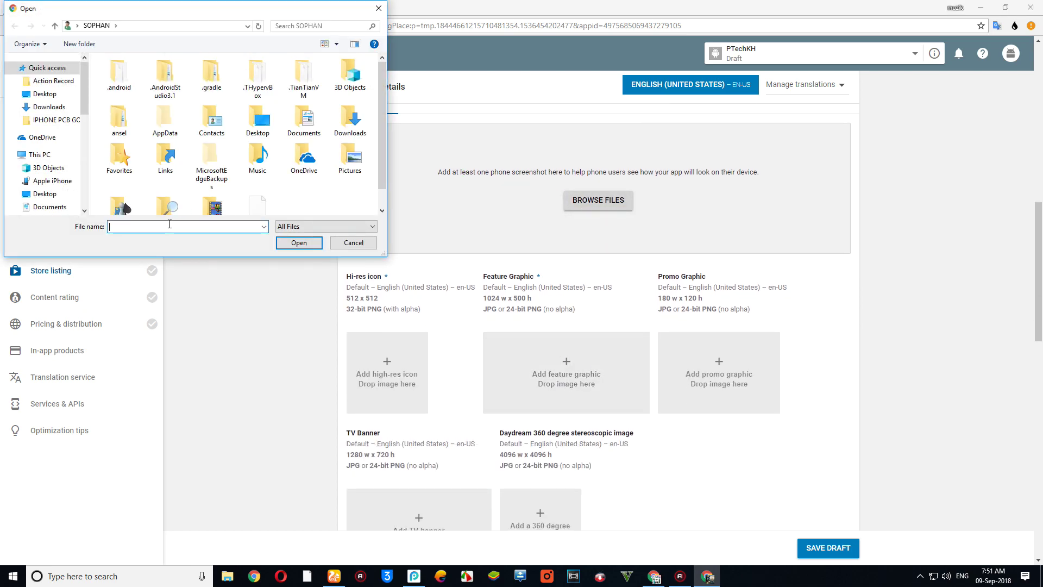
scroll(85, 87, "down", 3)
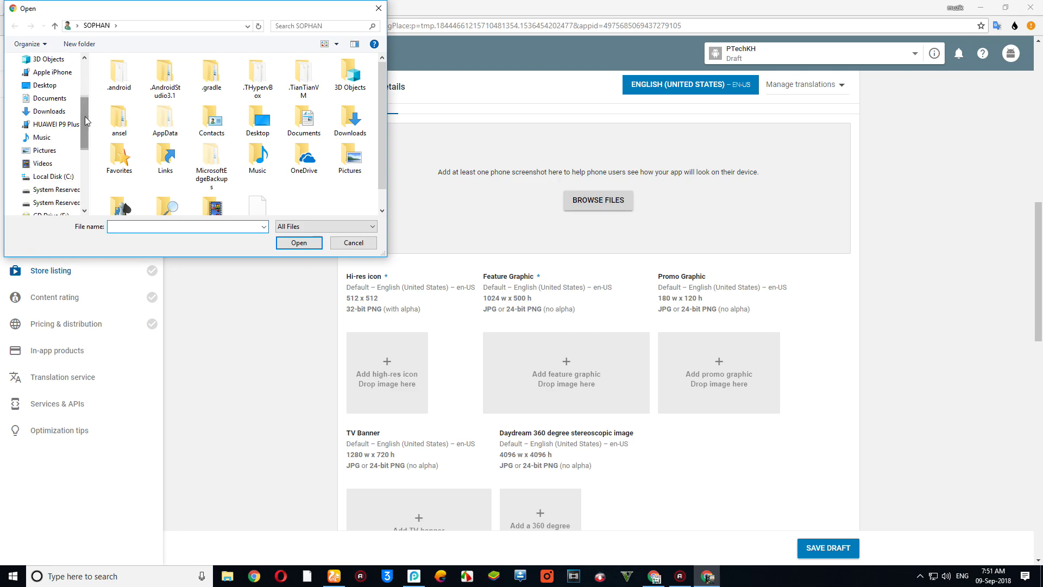
left_click(54, 123)
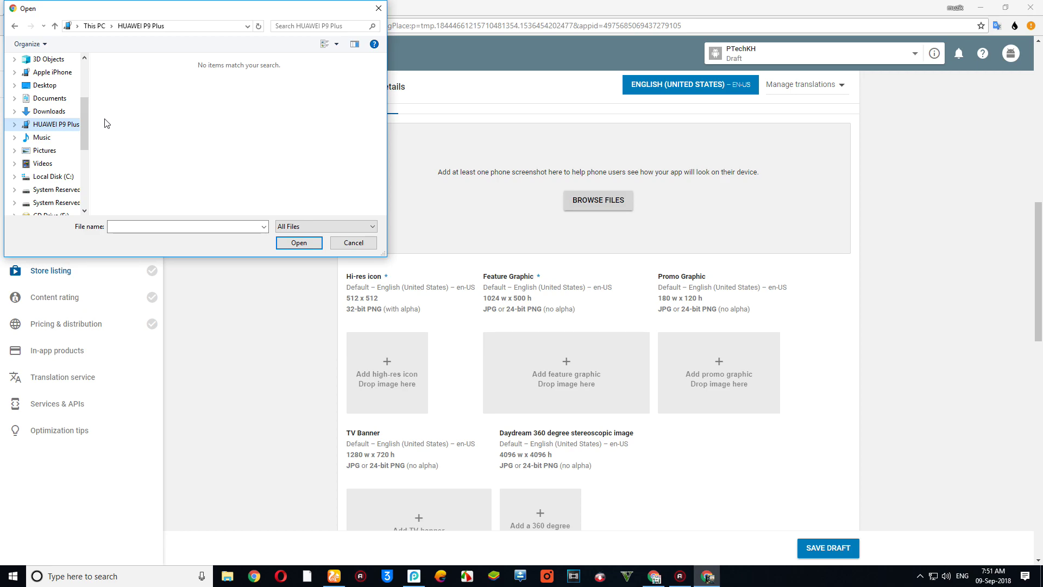
scroll(105, 123, "down", 5)
scroll(105, 123, "up", 2)
scroll(103, 122, "down", 1)
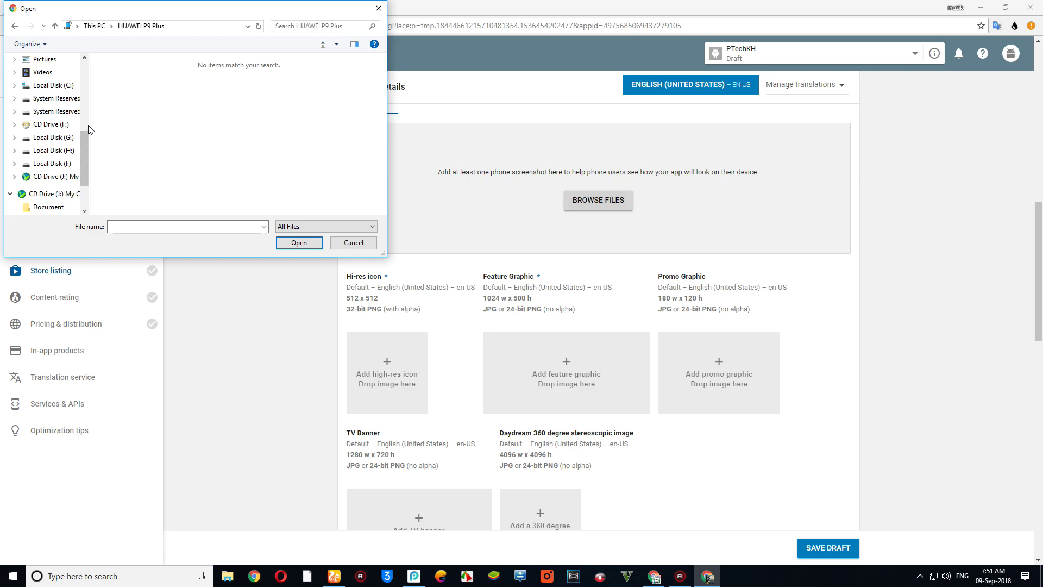
scroll(62, 173, "down", 1)
scroll(61, 173, "up", 5)
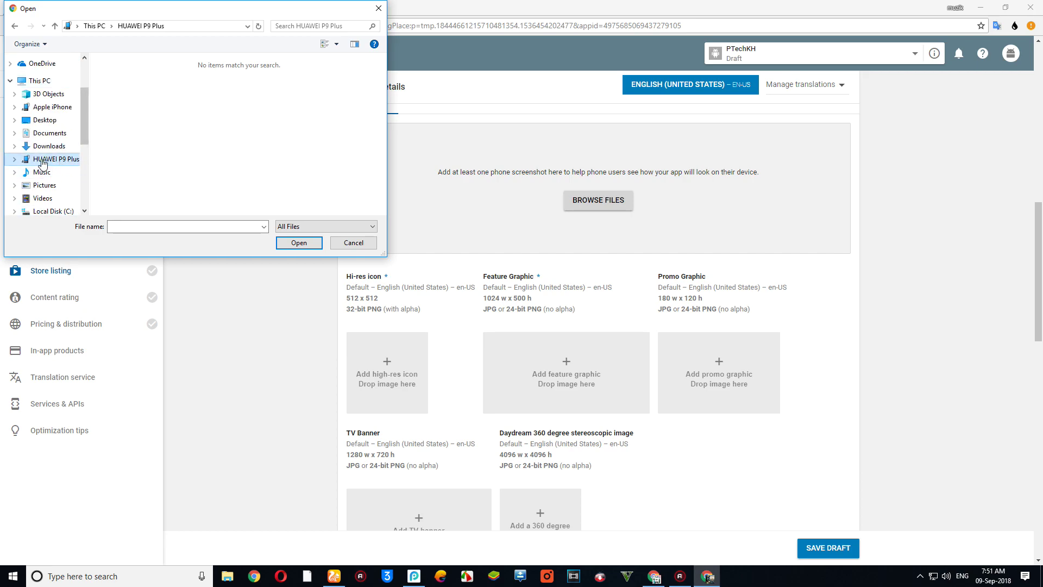
- Navigate to the phone's Internal storage > Pictures > Screenshots folder
left_click(15, 159)
left_click(55, 172)
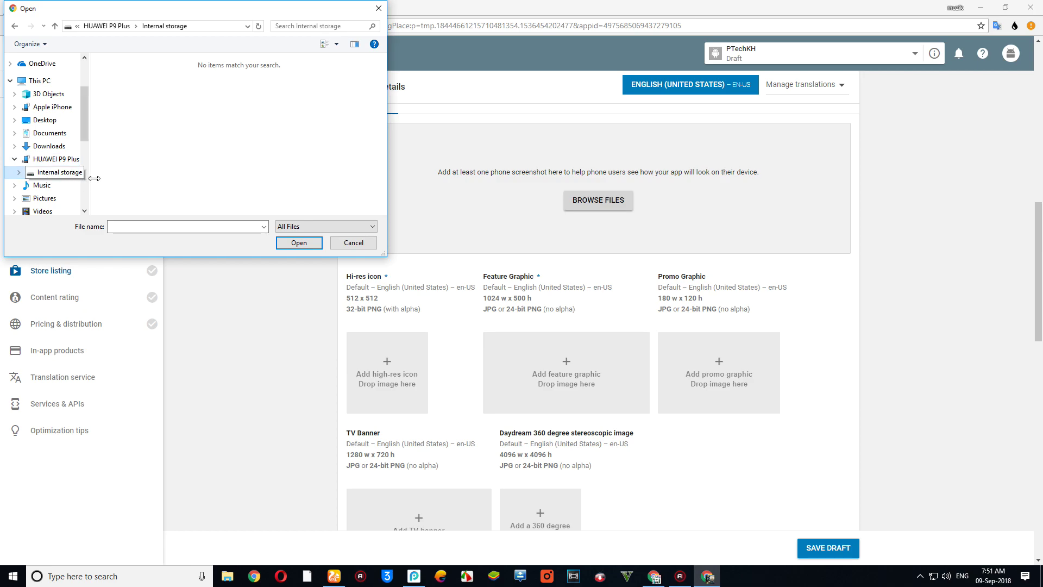
scroll(166, 164, "down", 5)
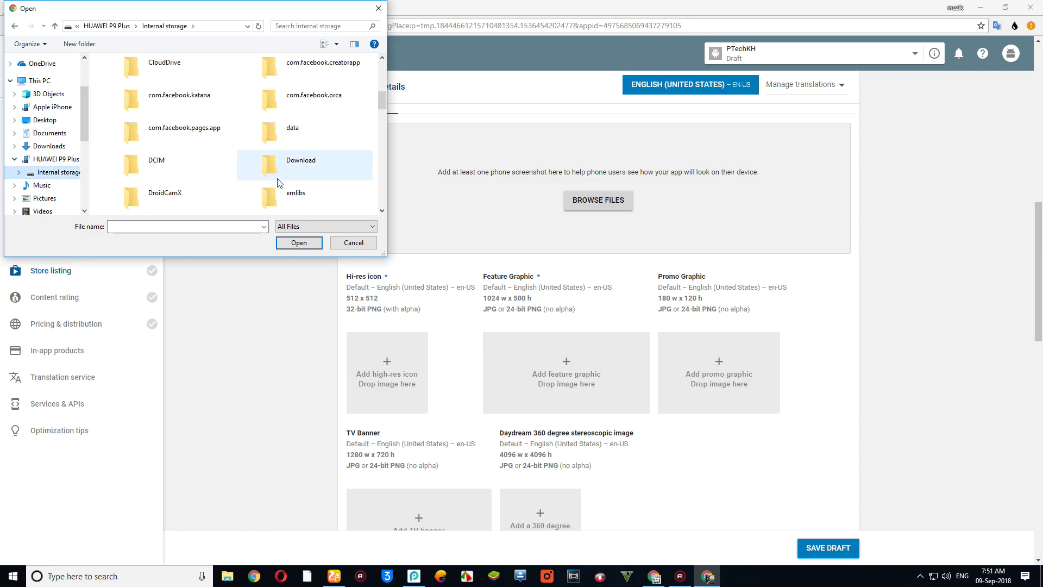
left_click(258, 200)
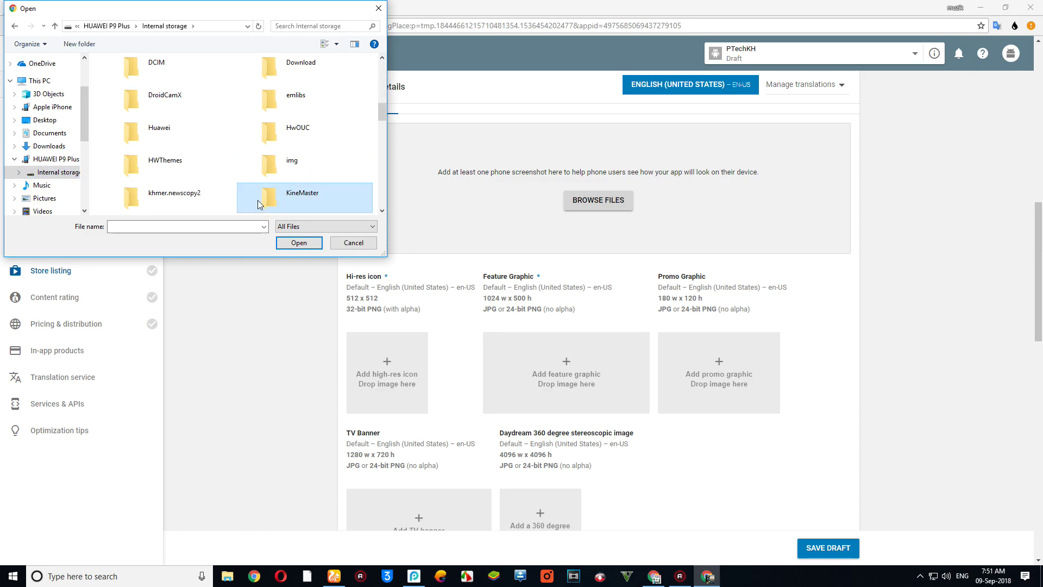
key("p")
double_click(280, 74)
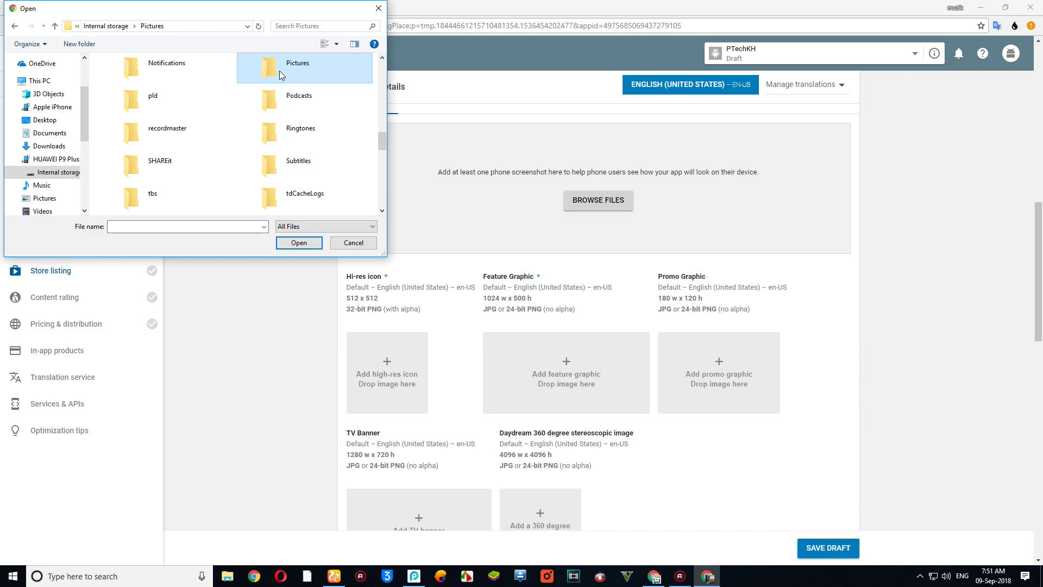
double_click(273, 103)
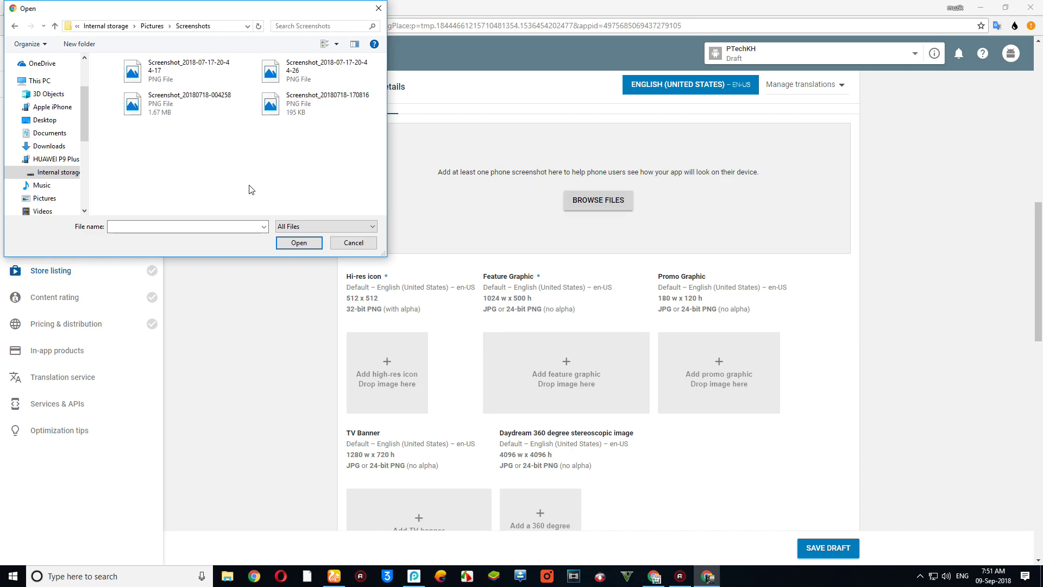
scroll(194, 163, "up", 2, "ctrl")
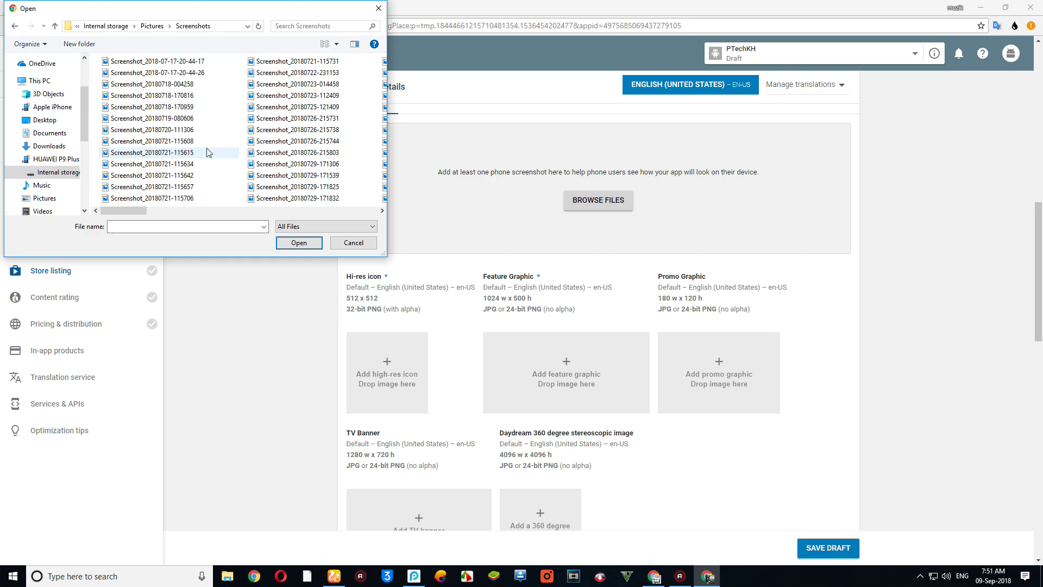
scroll(211, 152, "up", 3, "ctrl")
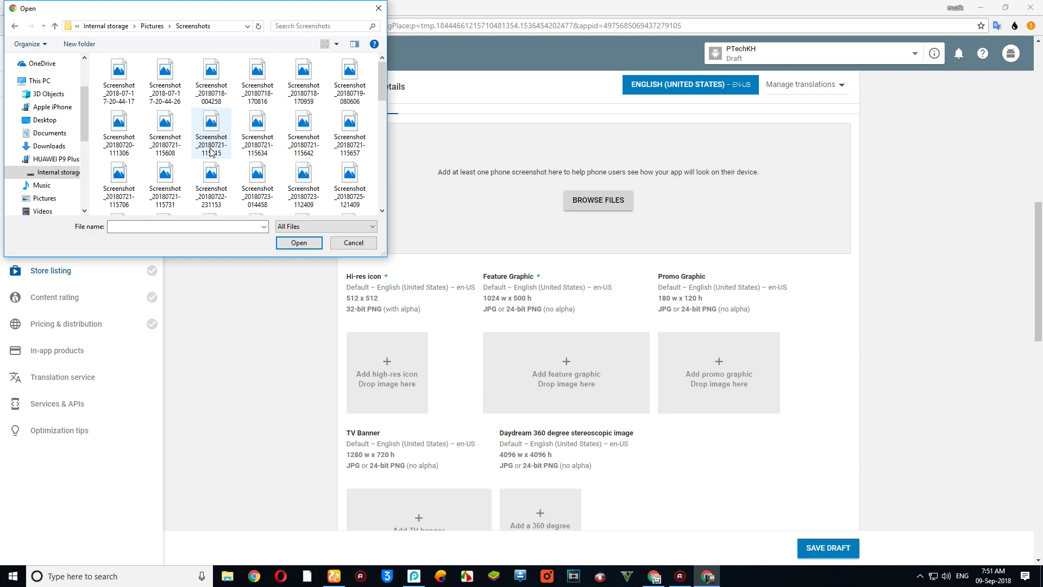
right_click(119, 81)
left_click(163, 106)
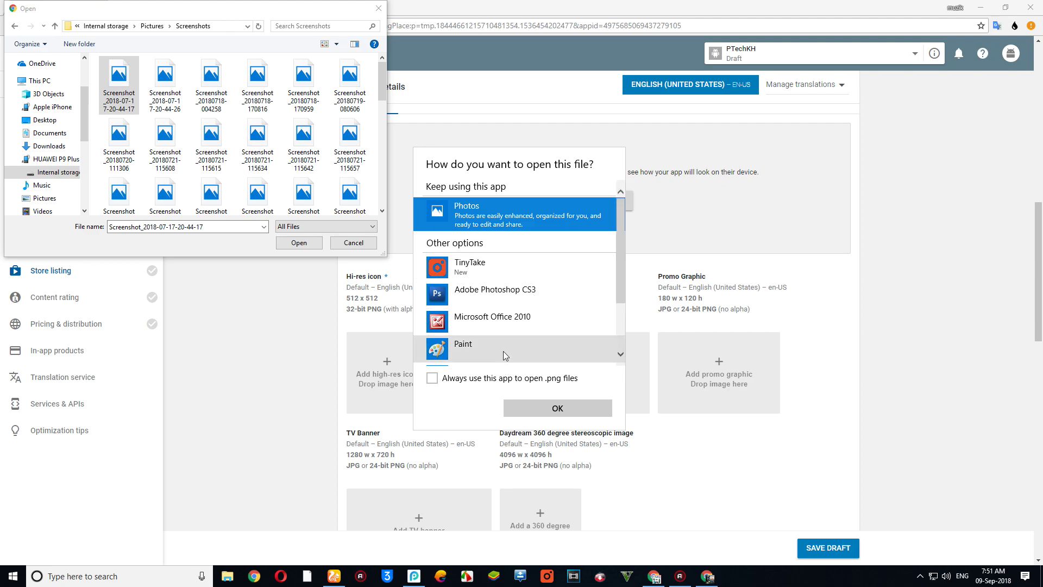
scroll(503, 350, "down", 3)
scroll(516, 256, "up", 3)
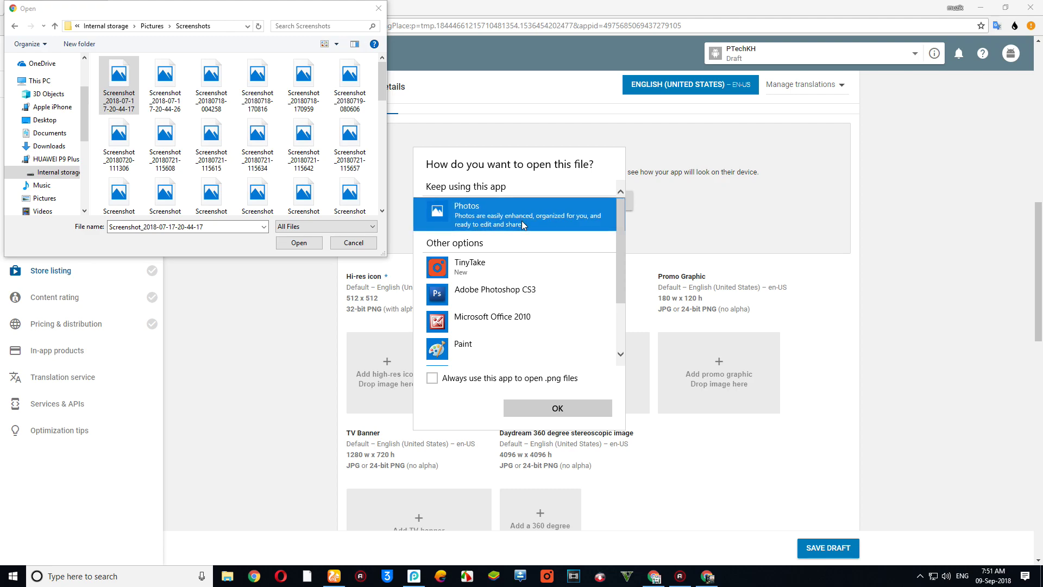
left_click(550, 407)
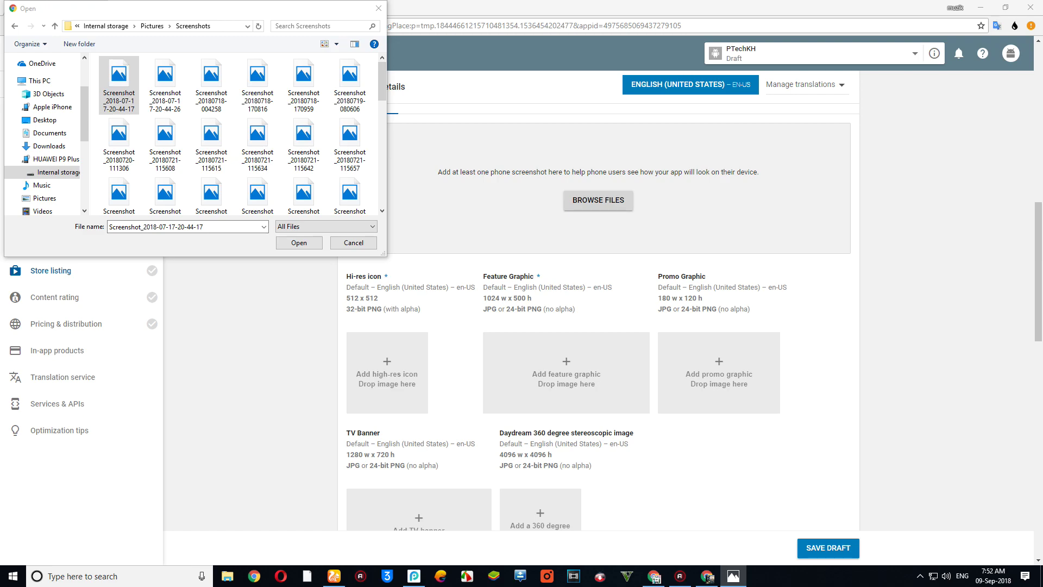
- Preview the newest screenshot and screenshot 020059 in the Photos viewer
scroll(329, 158, "down", 10)
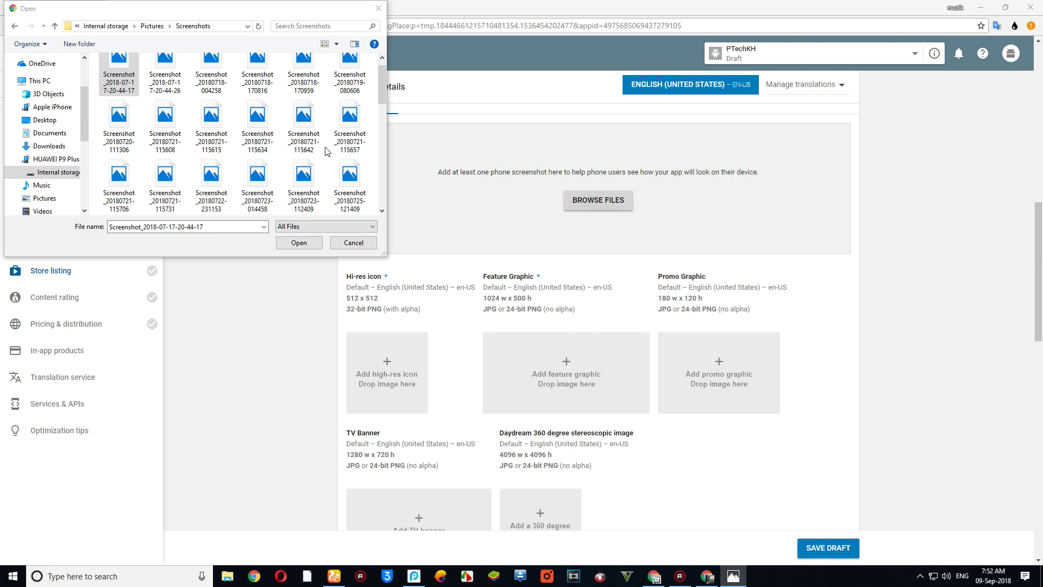
scroll(329, 158, "down", 1)
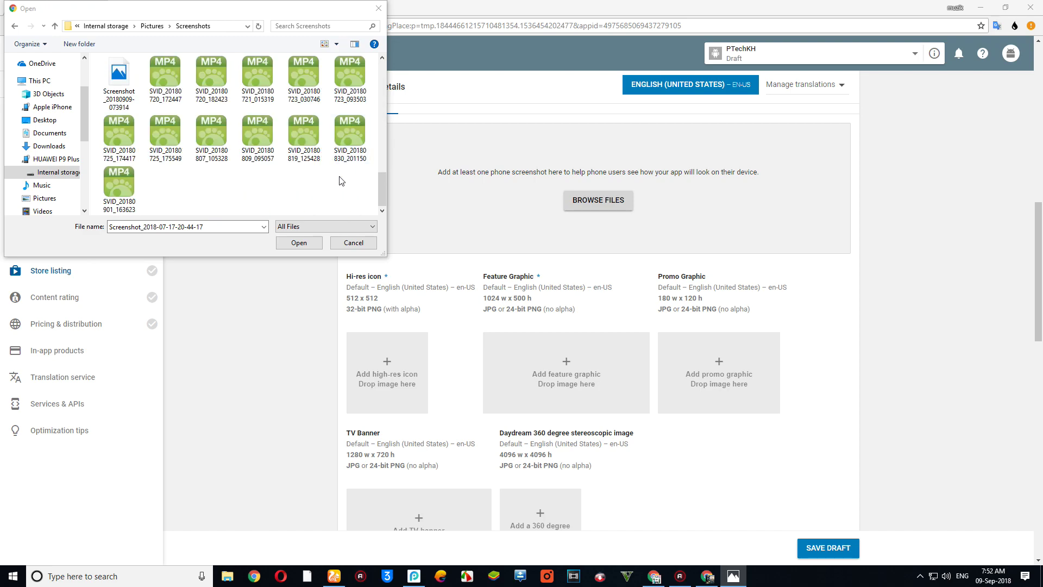
right_click(113, 135)
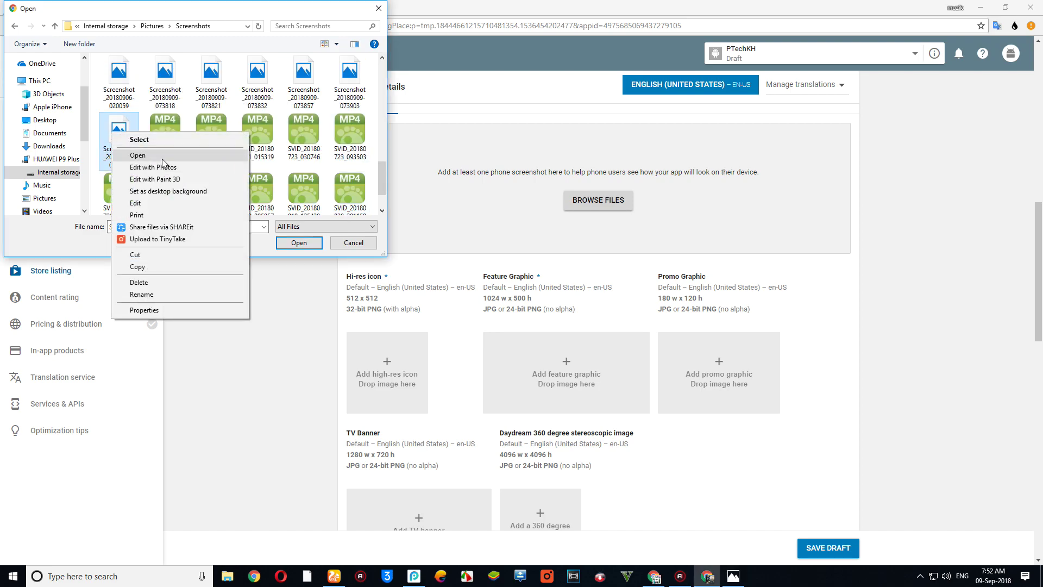
left_click(158, 158)
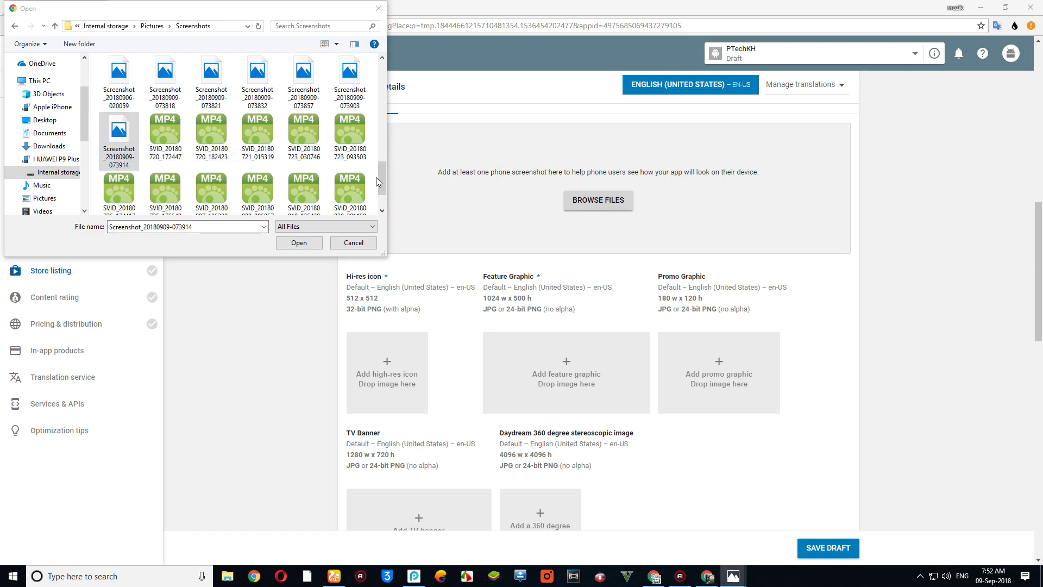
right_click(165, 75)
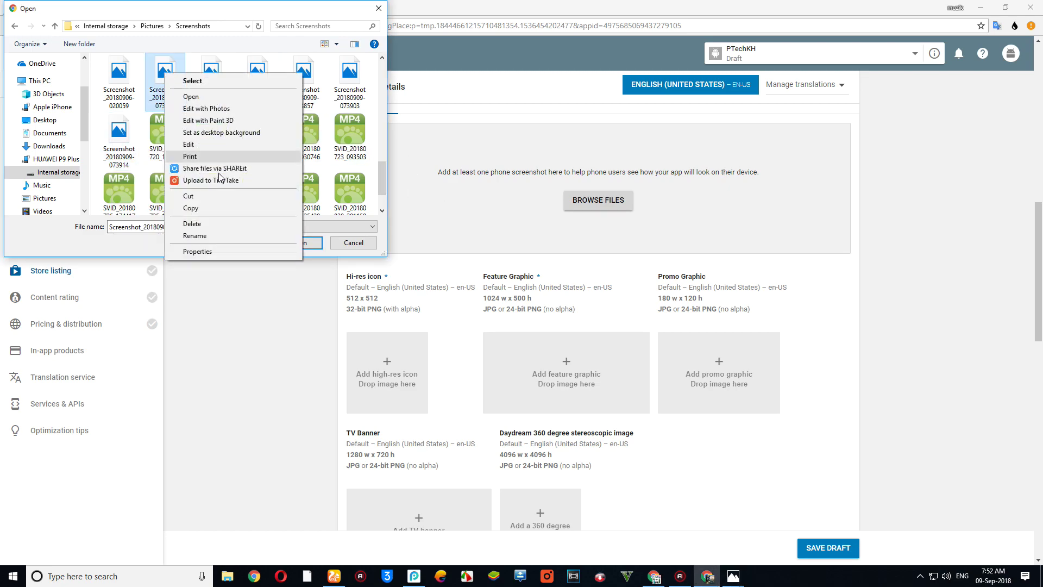
key("Escape")
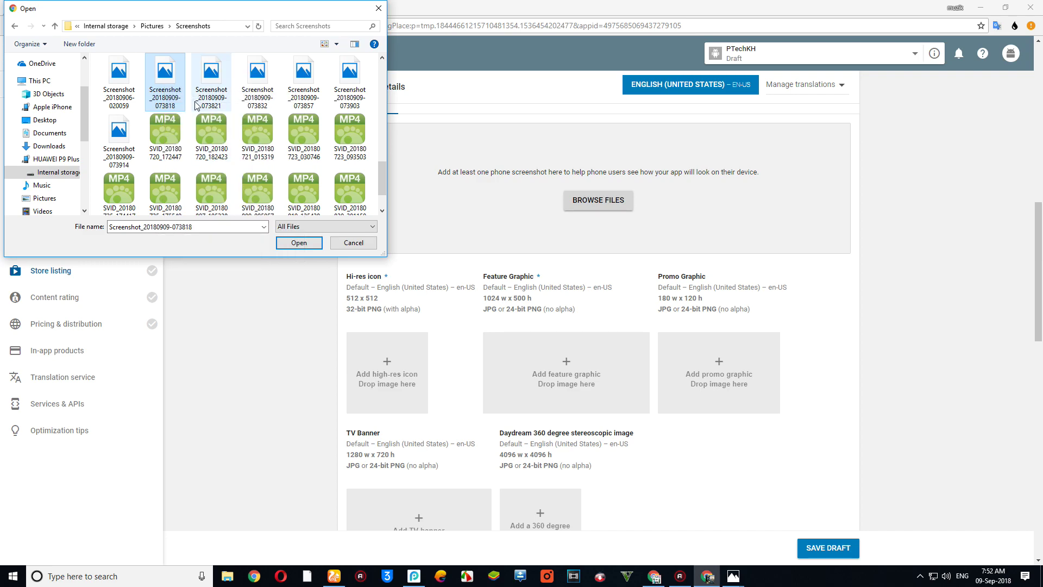
right_click(108, 75)
left_click(148, 109)
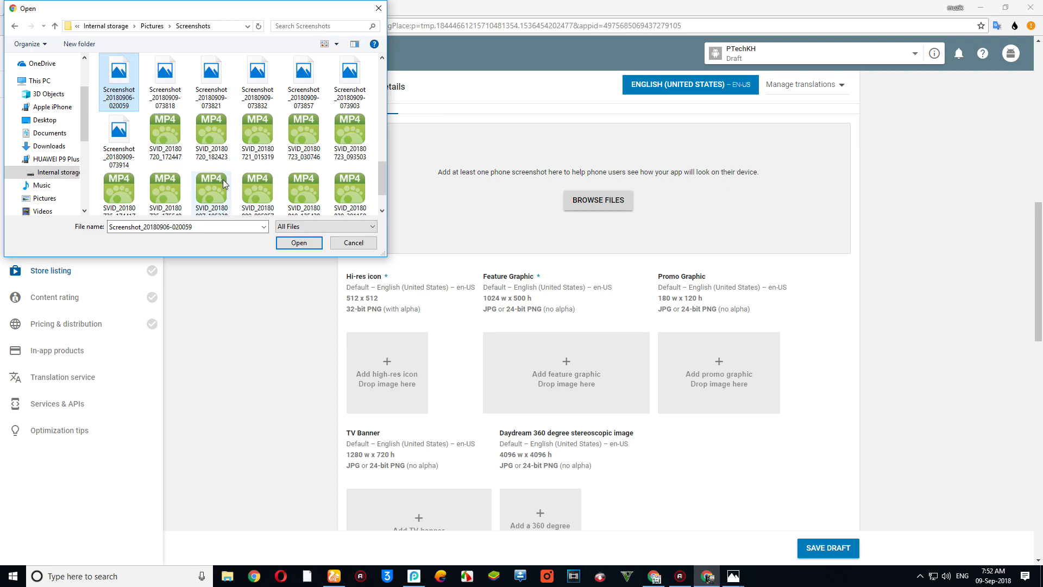
- Select the six screenshots 073818 through 073914 and dismiss the multiple-items warning
left_click(164, 85)
left_click(210, 87, "ctrl")
left_click(259, 90, "ctrl")
left_click(303, 87, "ctrl")
left_click(349, 87, "ctrl")
left_click(108, 139, "ctrl")
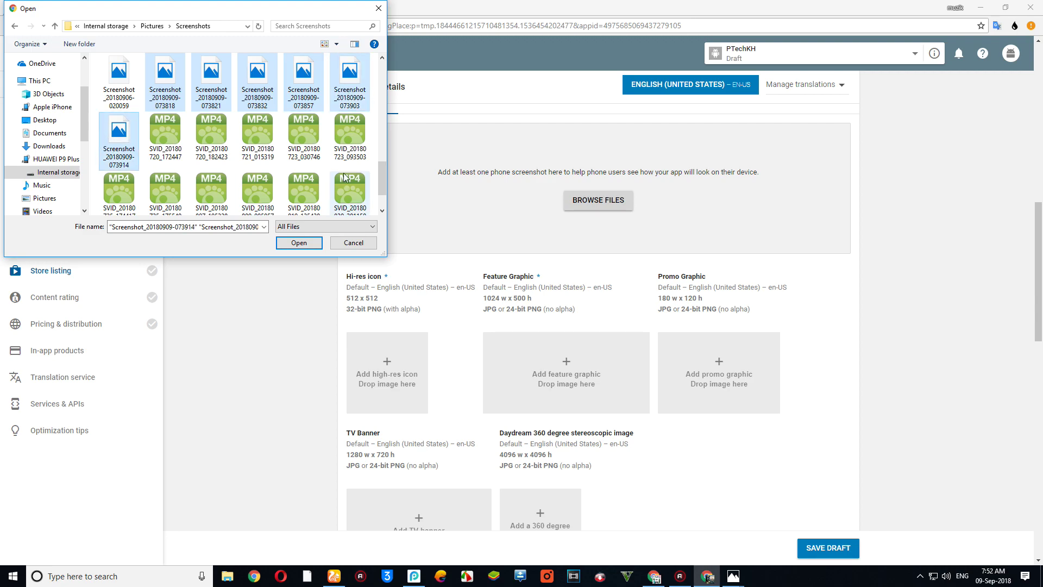
left_click(299, 243)
left_click(633, 289)
- Copy the six selected screenshots and switch to the Action Record folder
right_click(162, 80)
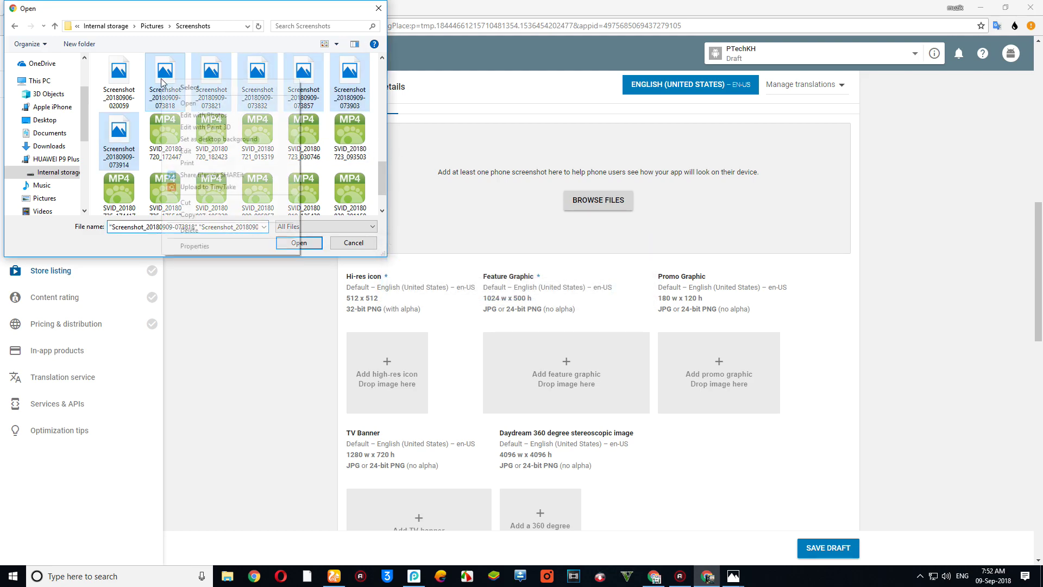
left_click(206, 209)
scroll(25, 112, "up", 2)
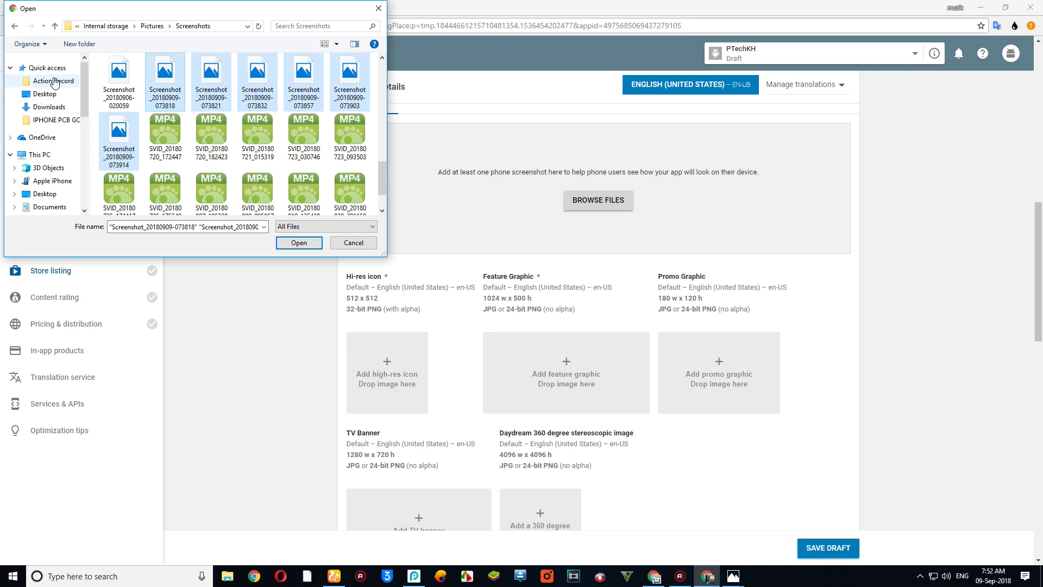
left_click(53, 81)
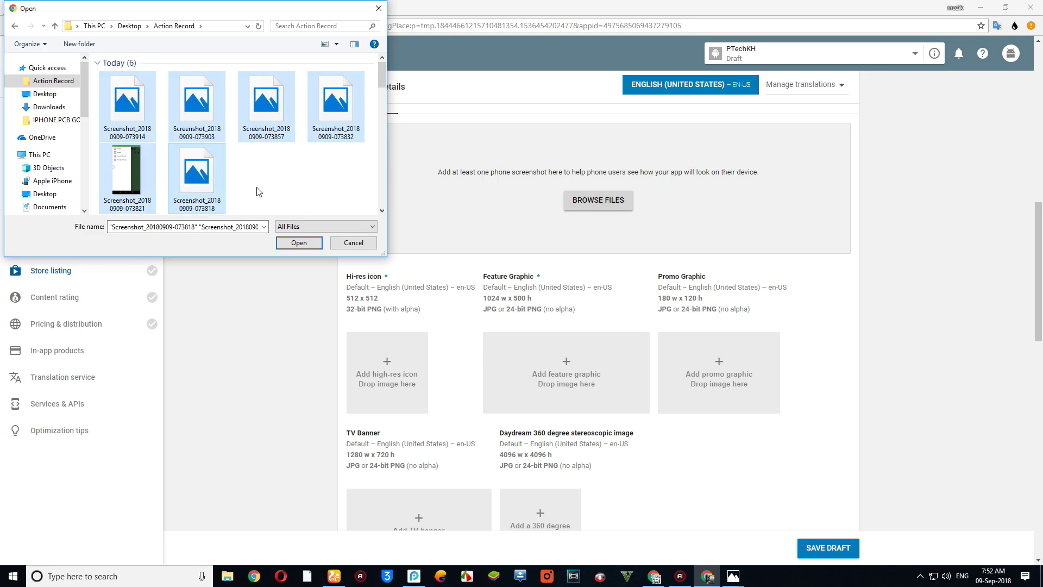
- Upload the six Action Record screenshots (6/8) and begin adding a hi-res icon
left_click(297, 243)
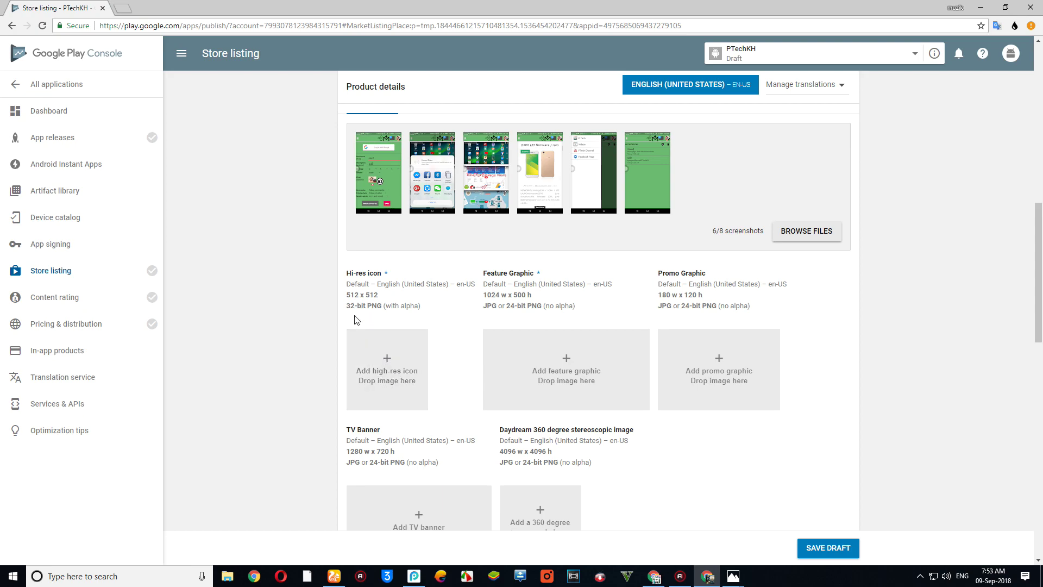
left_click(382, 365)
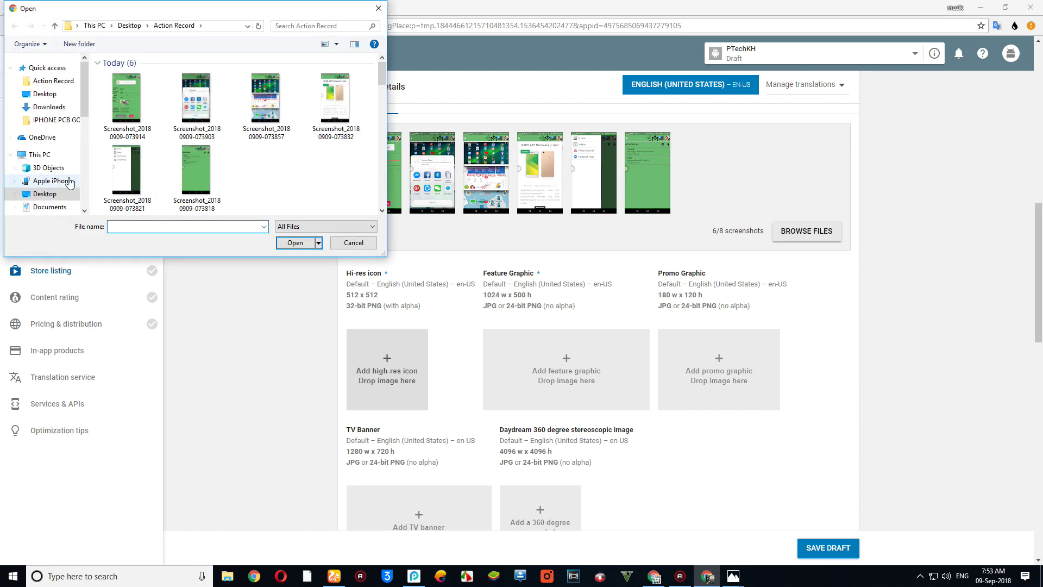
- Browse Local Disk (I:) into the Users folder and the user's home folder
left_click_drag(85, 106, 86, 195)
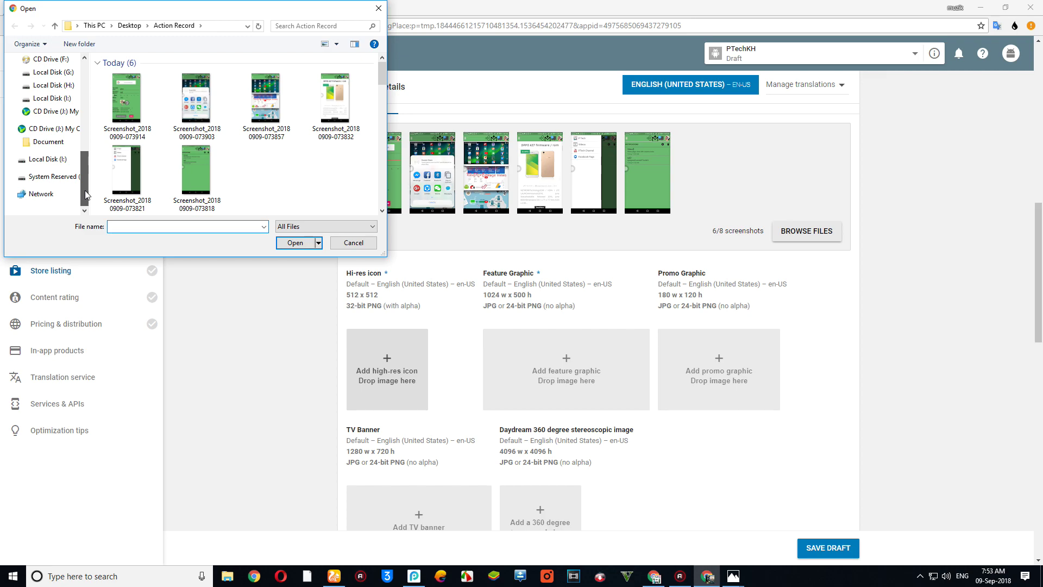
left_click(49, 98)
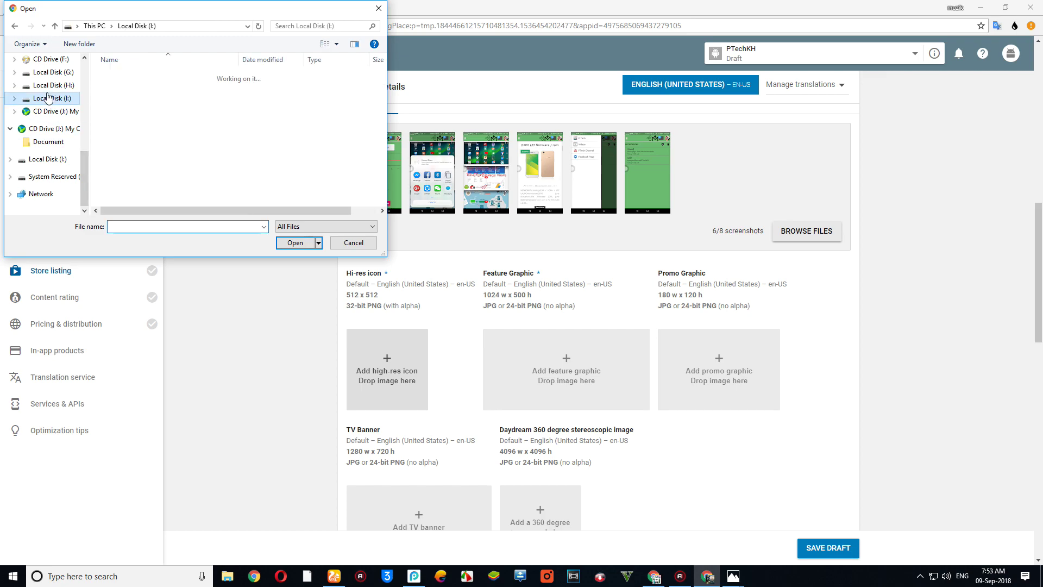
left_click(49, 87)
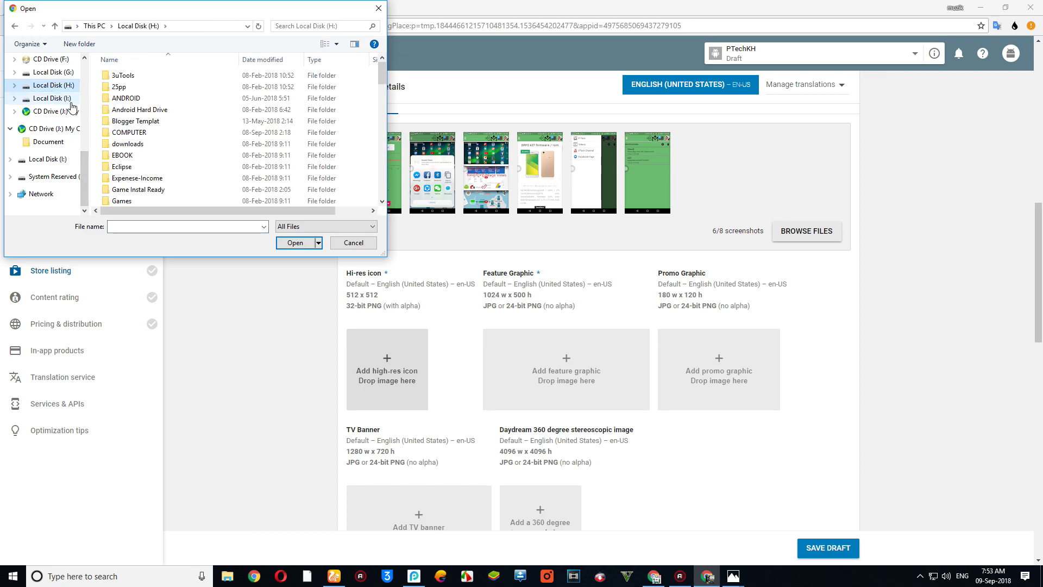
left_click(48, 98)
scroll(165, 136, "down", 1)
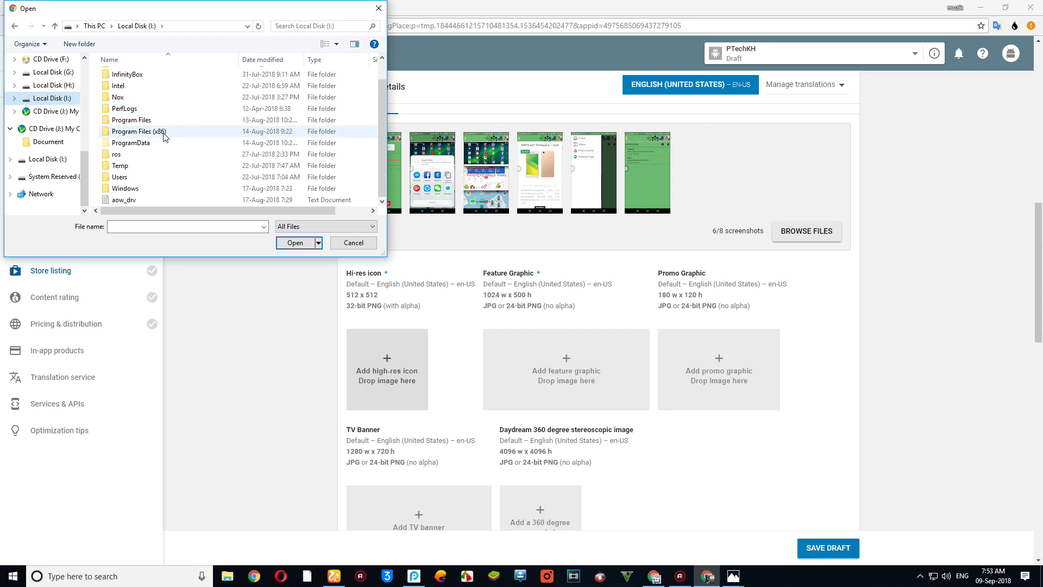
double_click(130, 177)
double_click(138, 90)
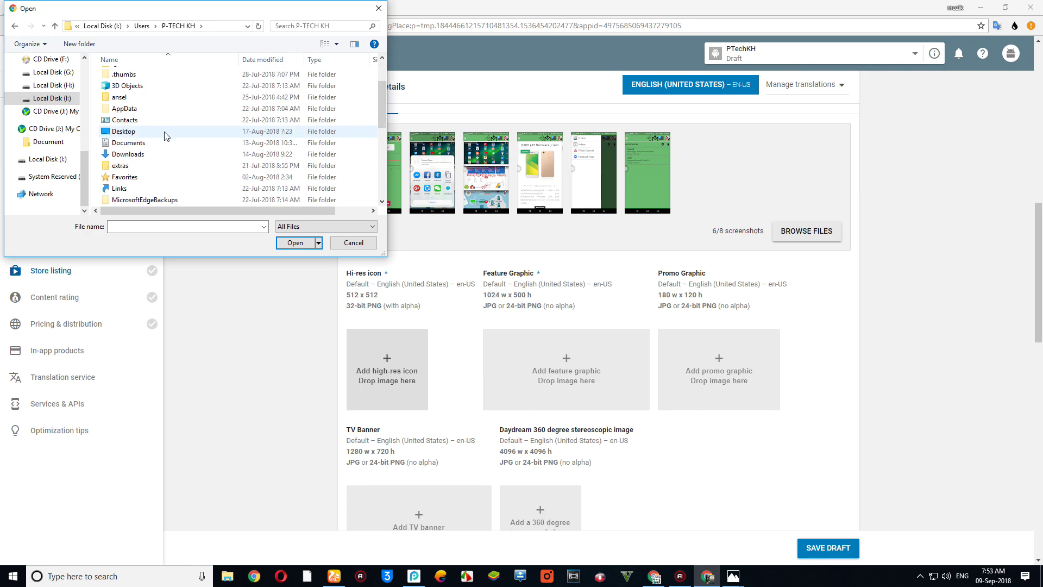
- Upload the photo image from Desktop > PIC as the hi-res icon
left_click(151, 137)
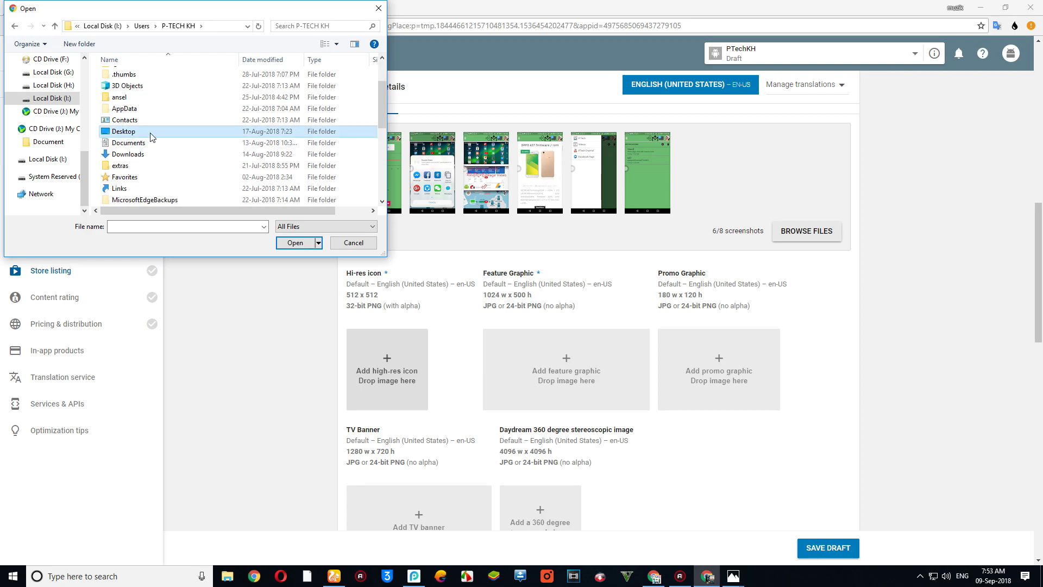
double_click(152, 136)
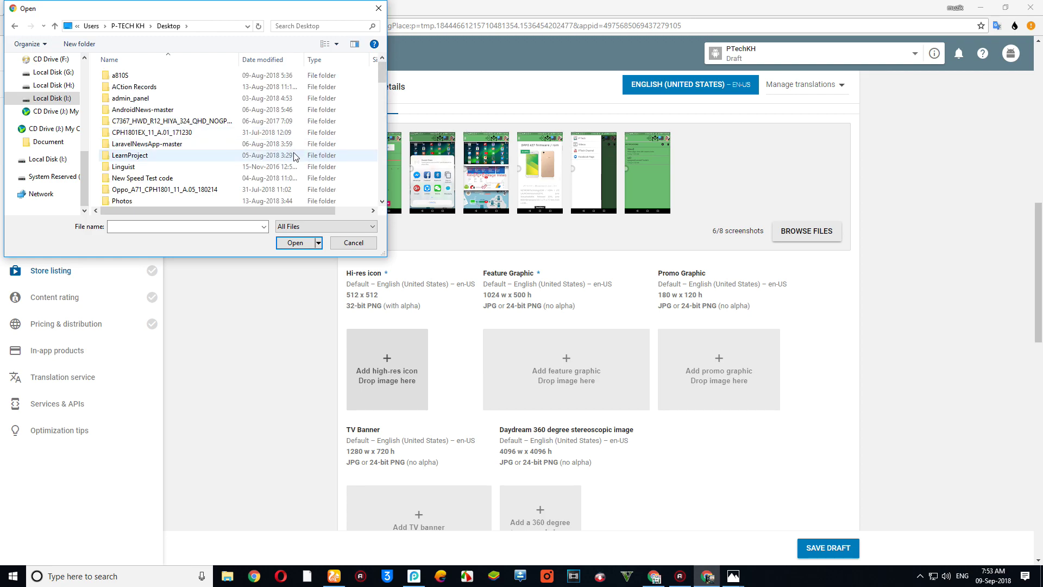
scroll(150, 116, "down", 1)
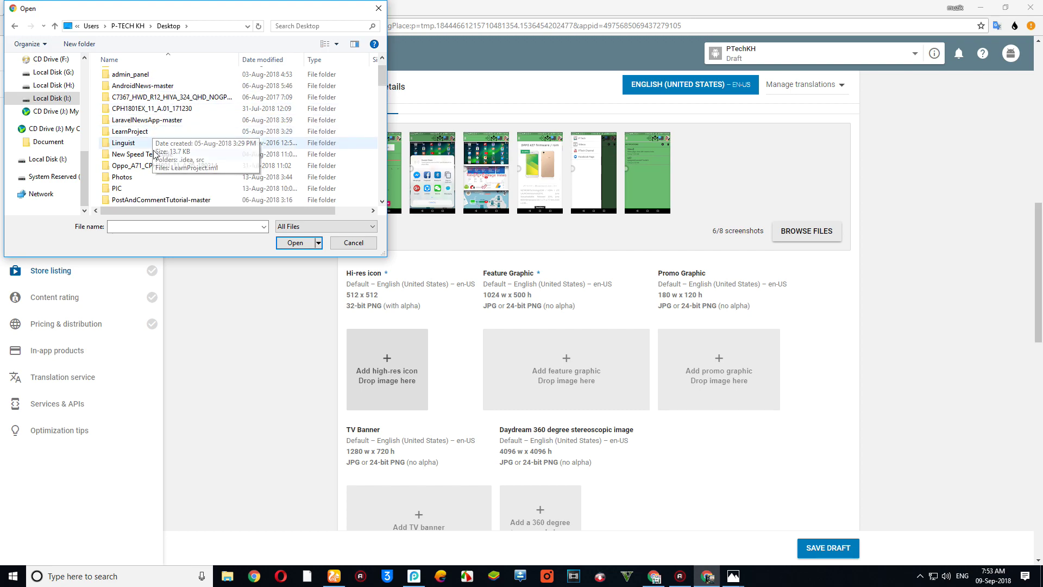
double_click(152, 189)
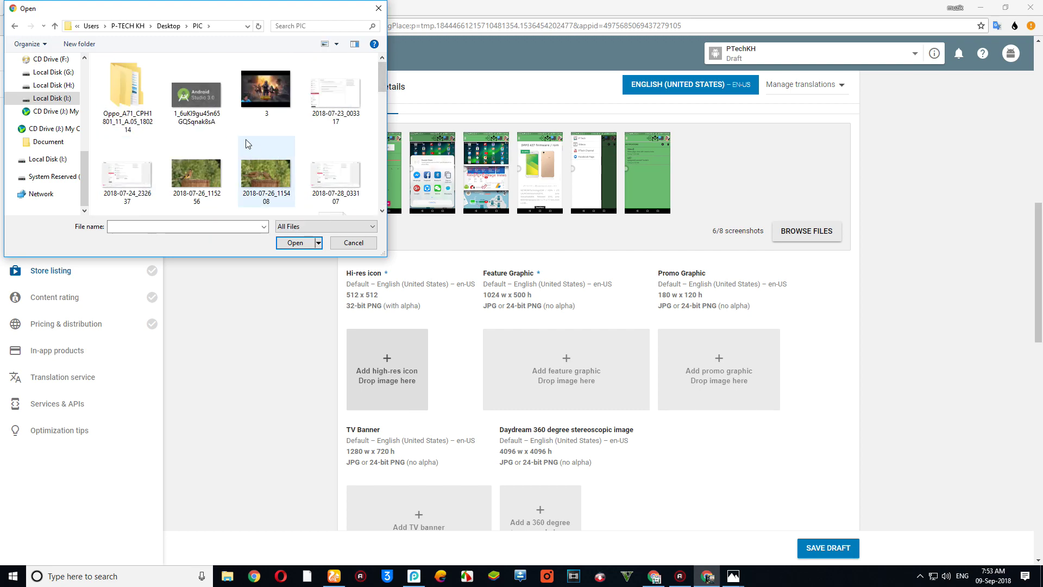
scroll(268, 179, "down", 5)
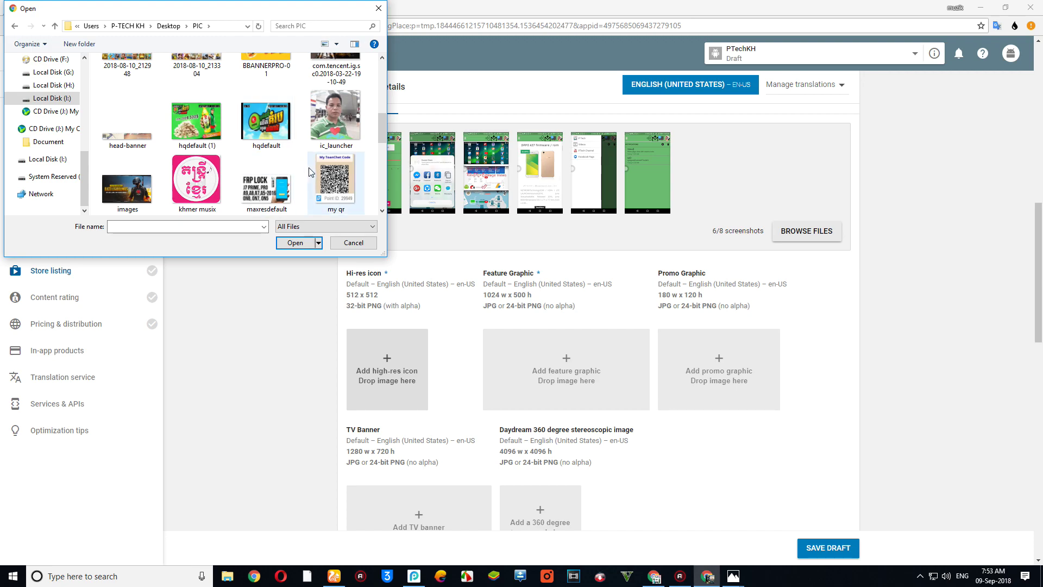
scroll(266, 158, "down", 1)
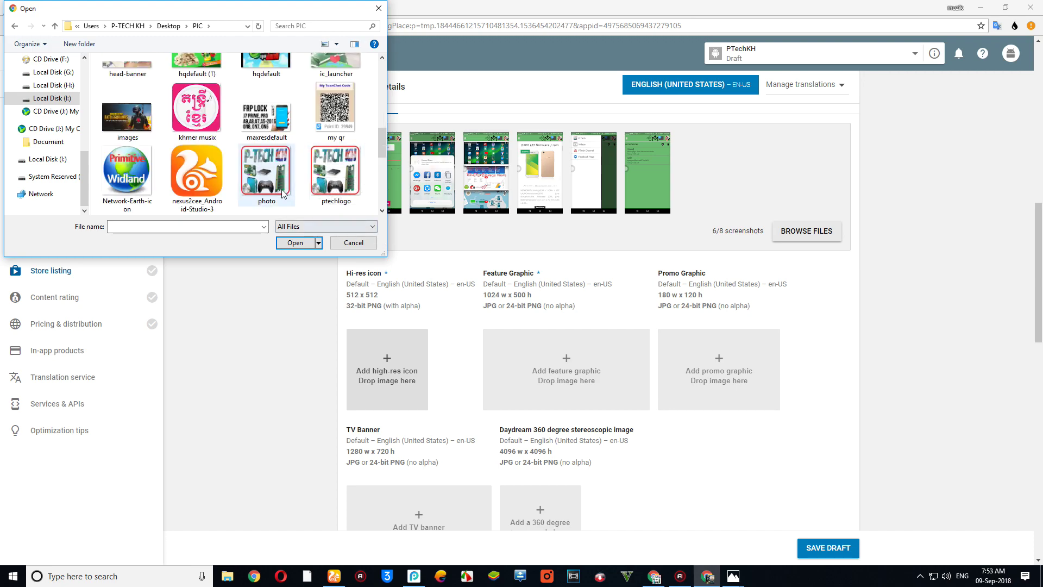
double_click(266, 174)
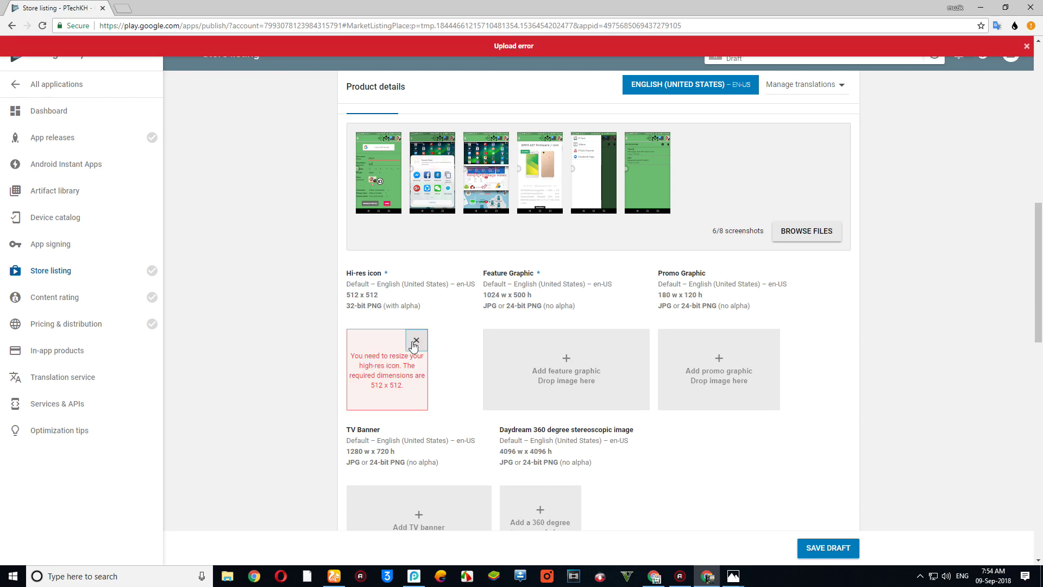
- Dismiss the size error and try ptechlogo as the hi-res icon, also rejected
left_click(416, 340)
left_click(404, 368)
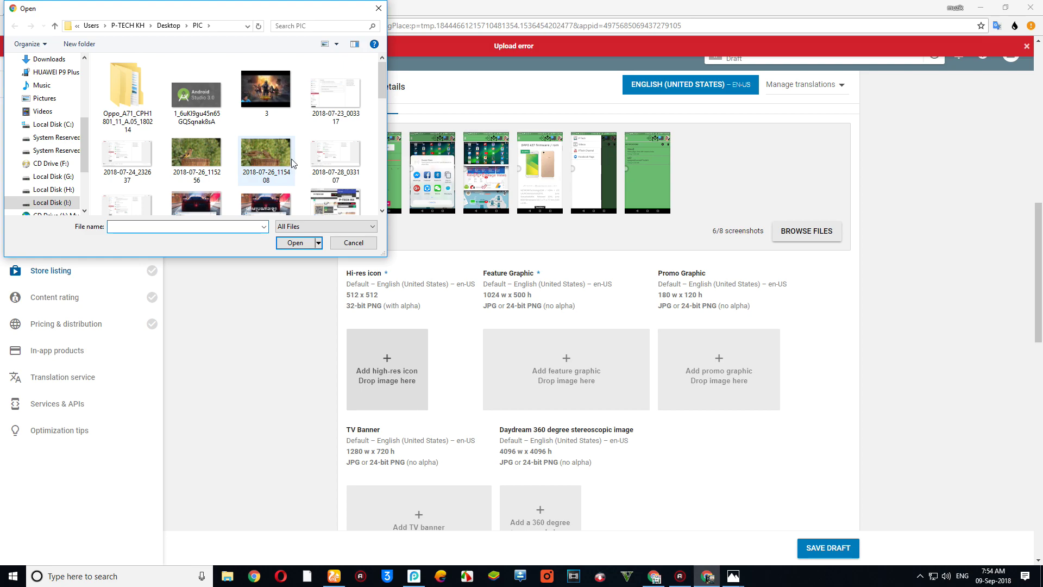
scroll(290, 165, "down", 5)
double_click(344, 179)
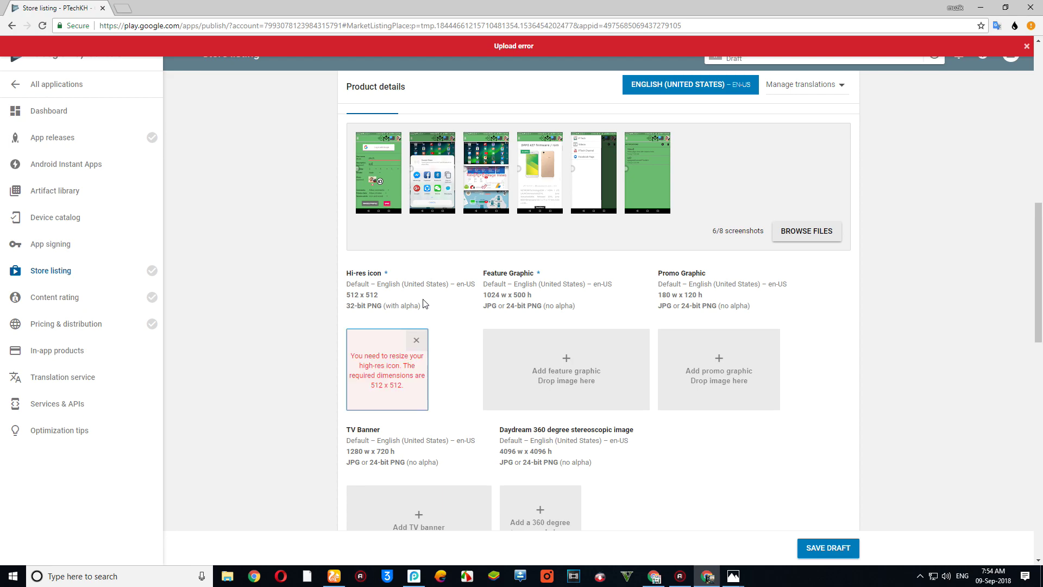
left_click(416, 340)
- Reopen the hi-res icon picker and open the photo image in Paint 3D
right_click(377, 380)
left_click(367, 365)
scroll(279, 174, "down", 3)
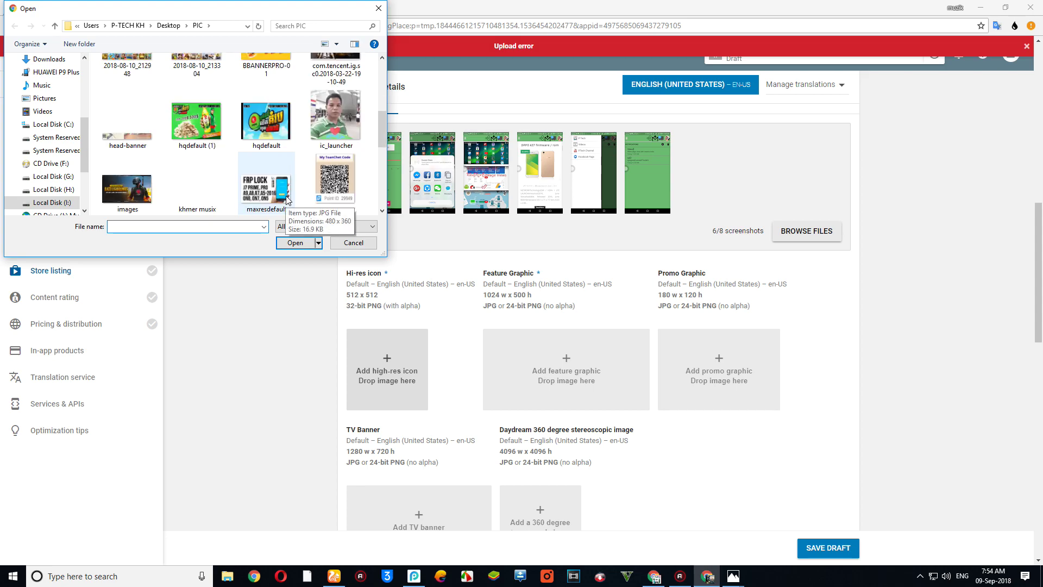
left_click(278, 174)
right_click(271, 164)
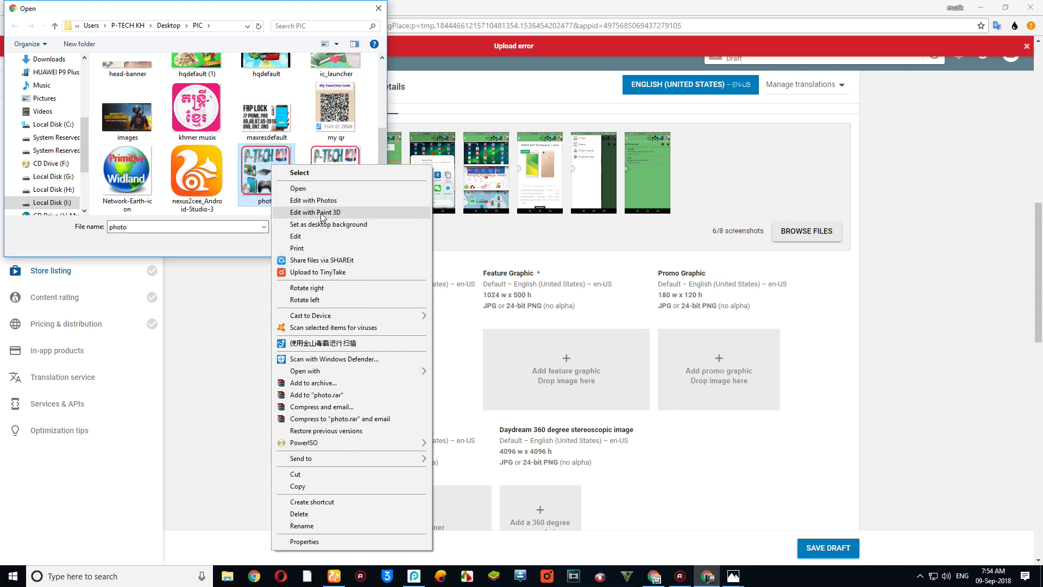
left_click(348, 212)
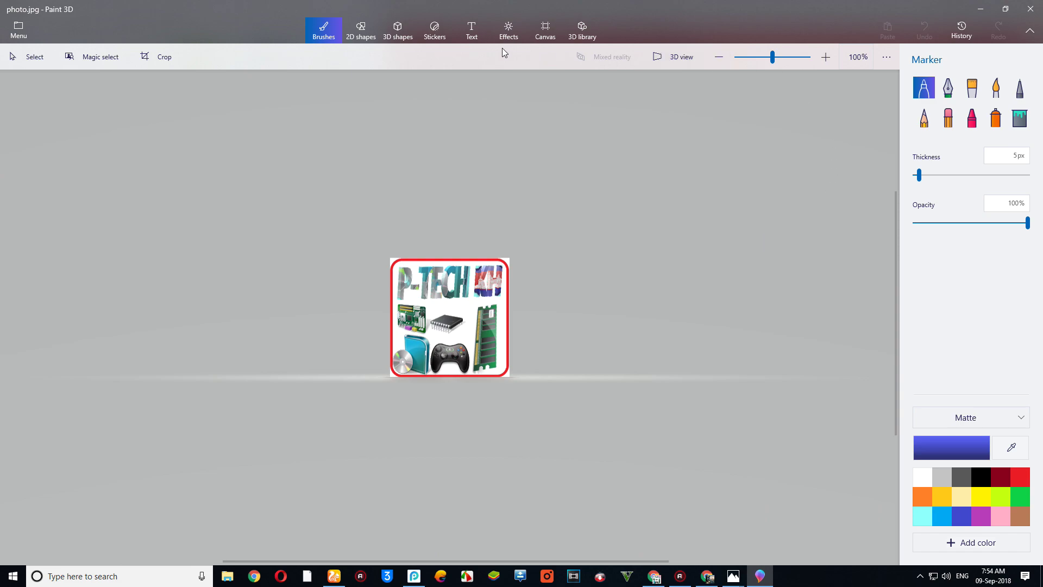
- Set photo.jpg's canvas to 512 × 512 px
left_click(543, 32)
left_click(934, 197)
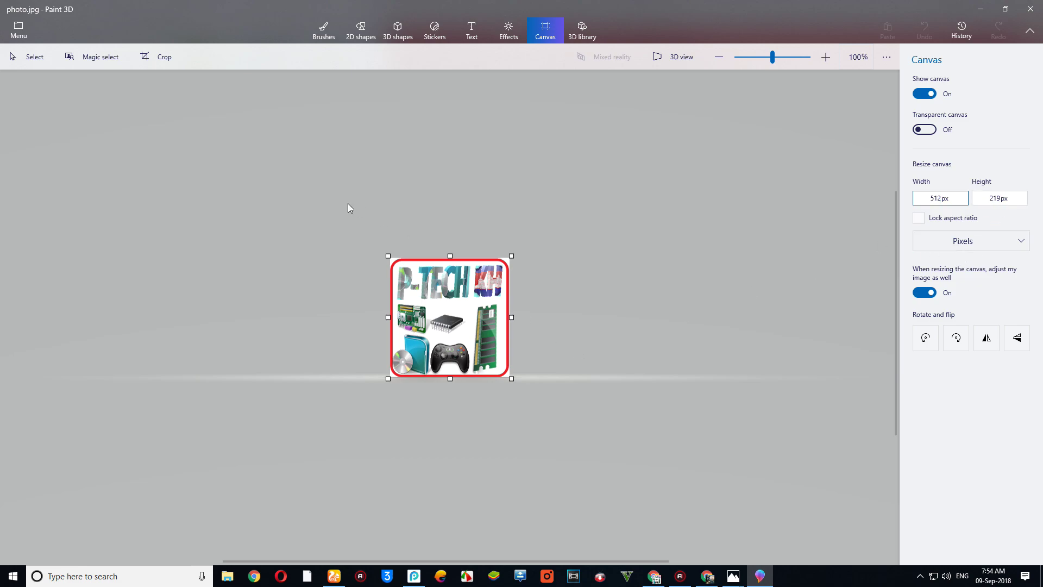
left_click(986, 197)
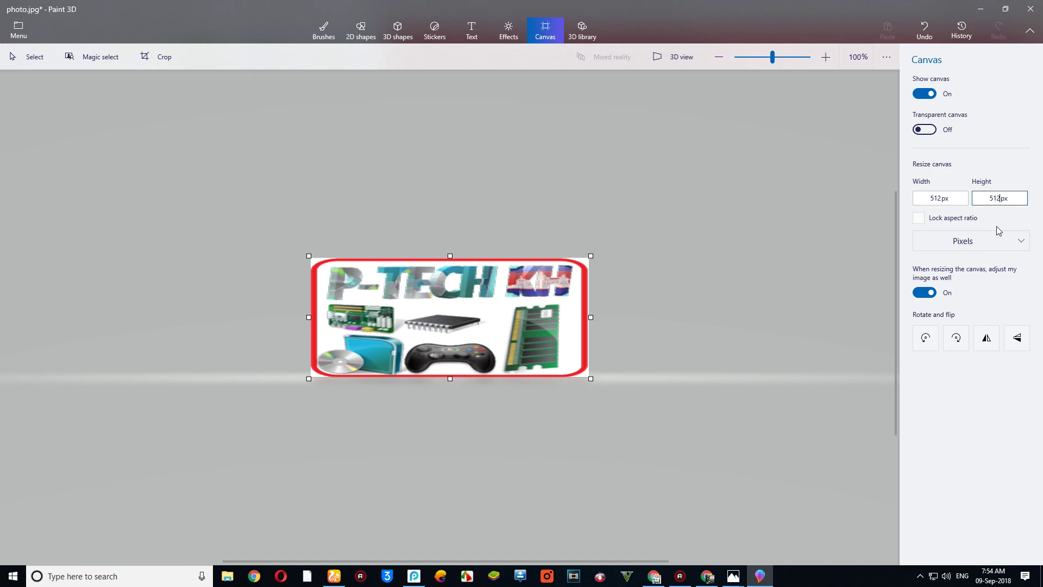
left_click(981, 304)
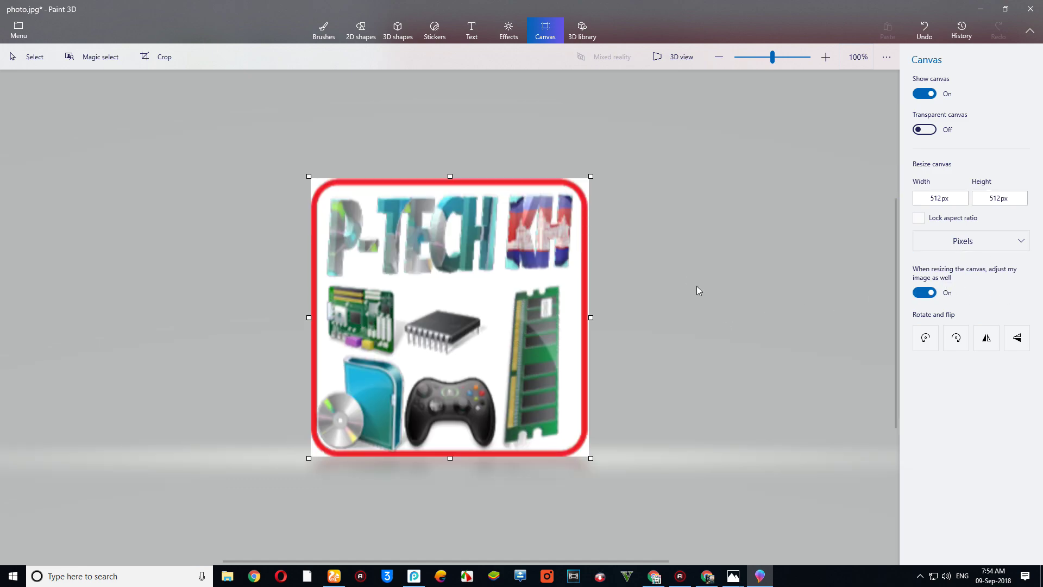
- Save the resized photo.jpg and minimize Paint 3D
left_click(13, 34)
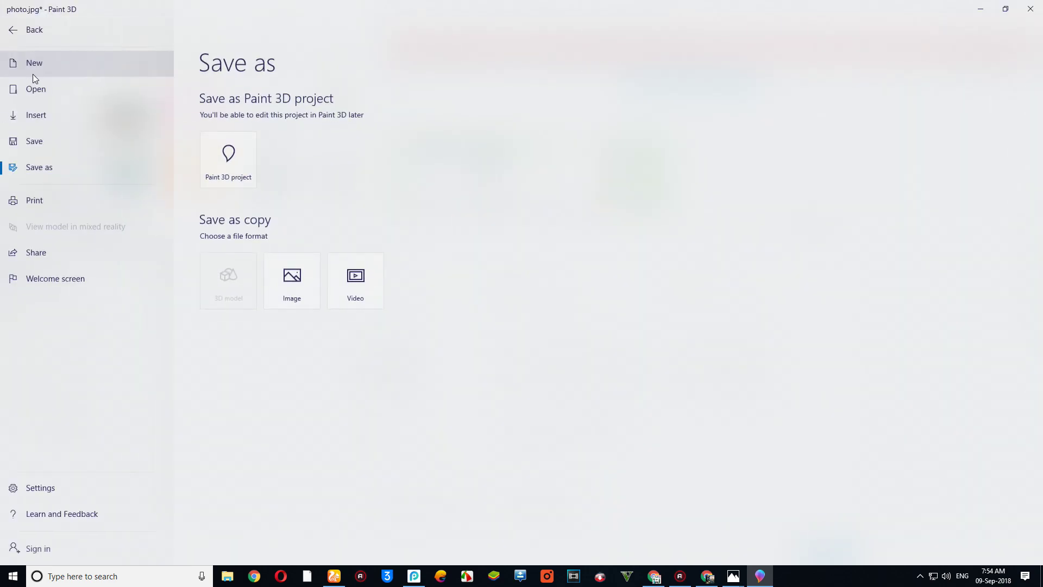
left_click(69, 144)
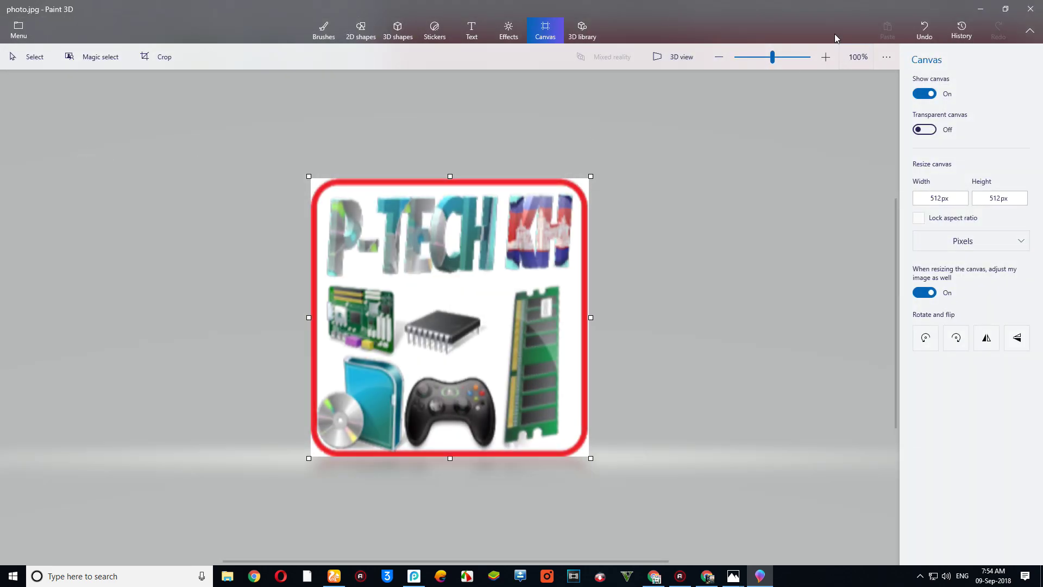
double_click(871, 8)
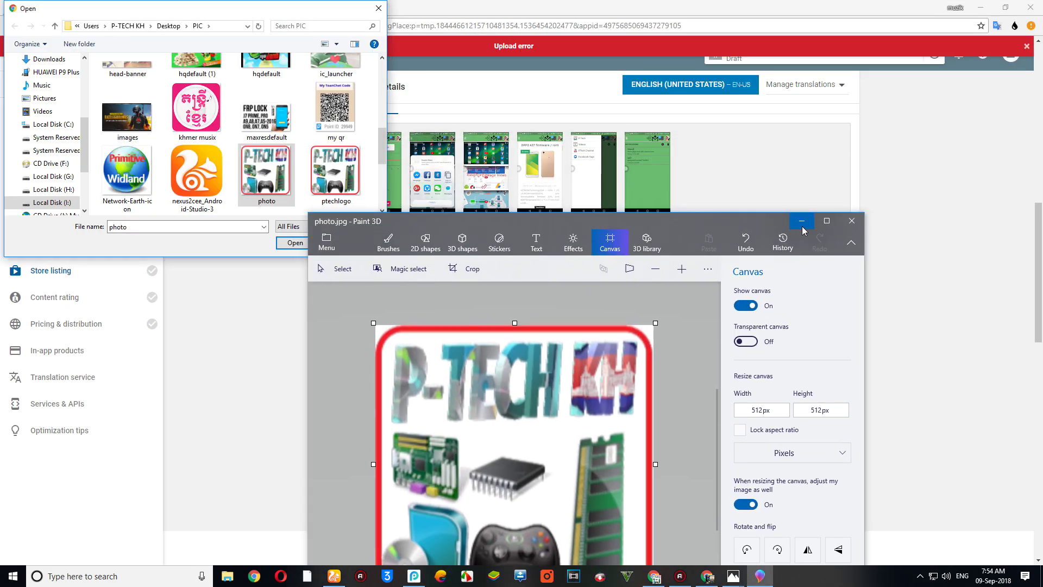
- Upload the square photo from the PIC folder as the hi-res icon
left_click(801, 221)
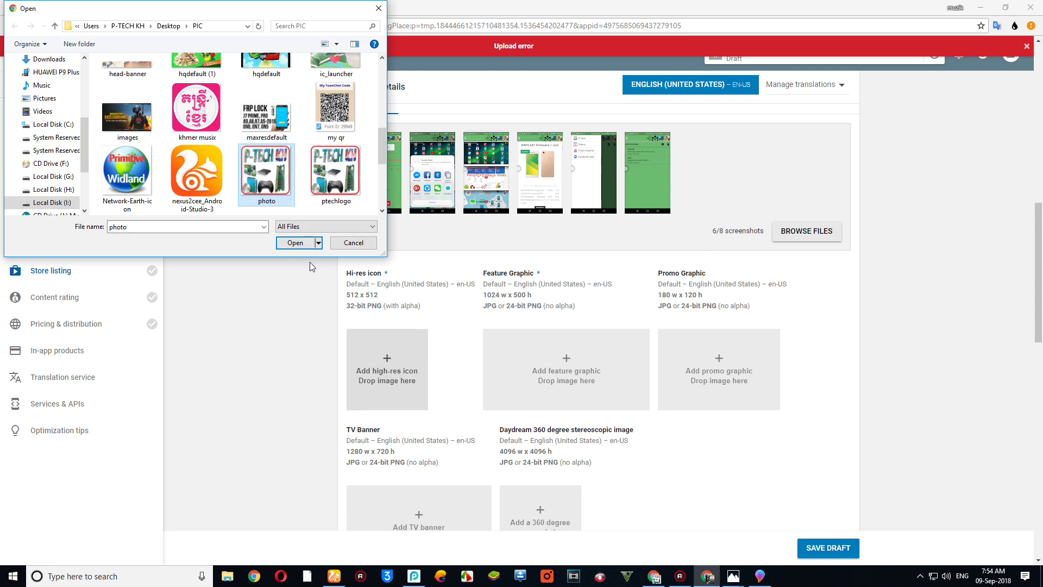
left_click(304, 245)
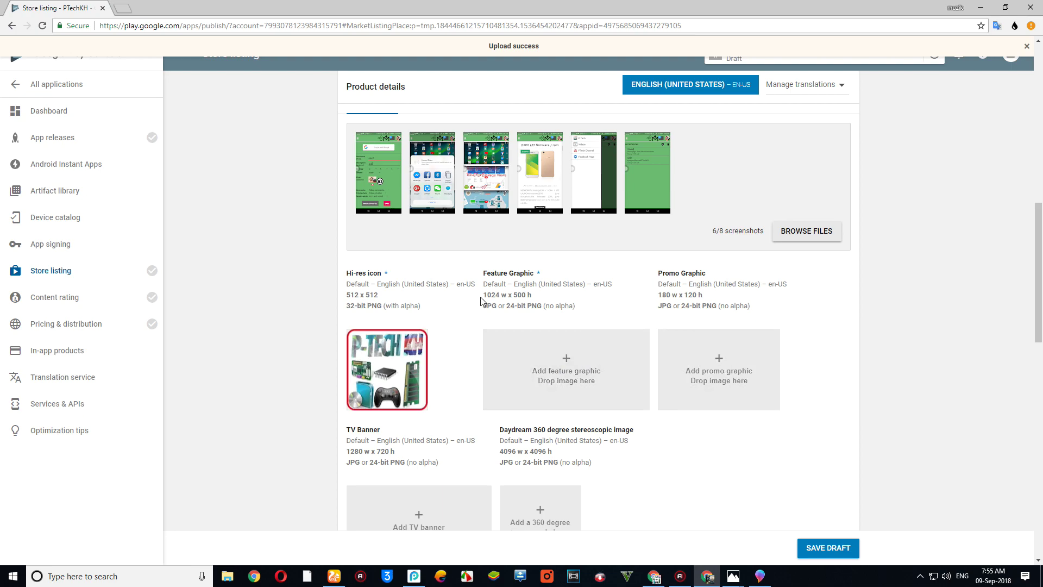
left_click(553, 375)
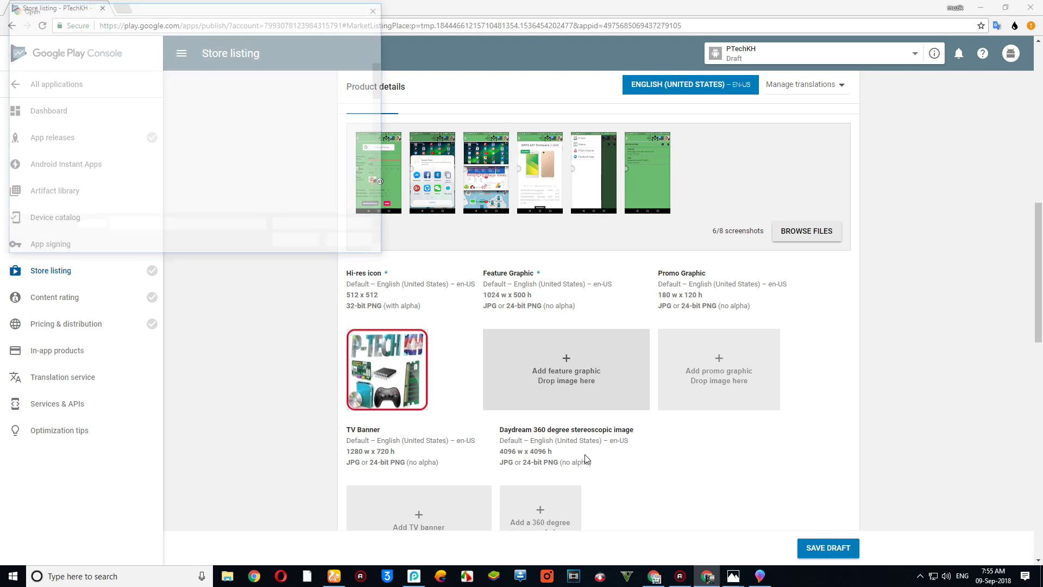
mouse_move(382, 82)
left_mouse_down()
mouse_move(398, 205)
mouse_move(383, 94)
left_mouse_up()
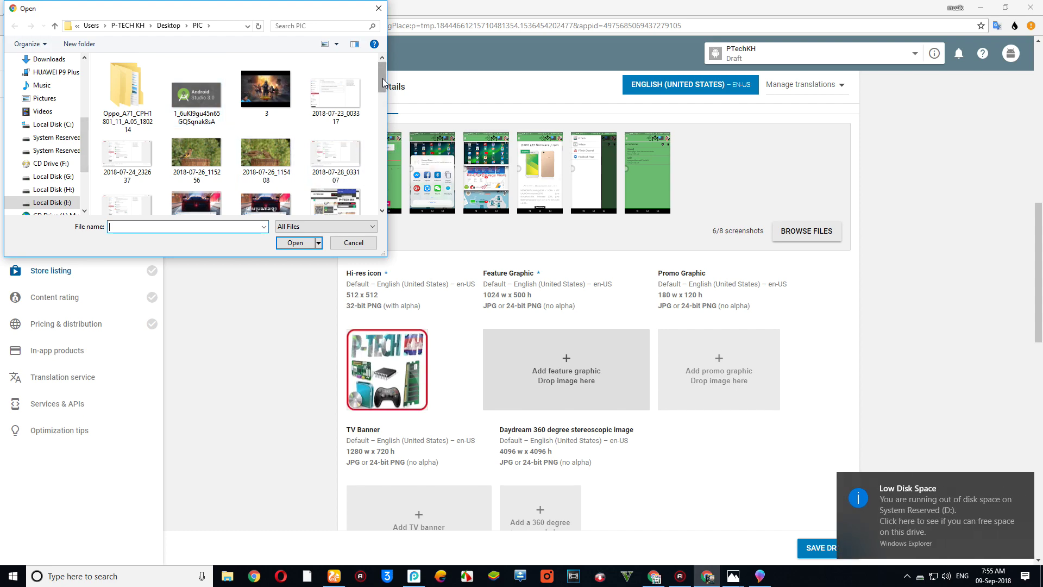
scroll(356, 133, "down", 2)
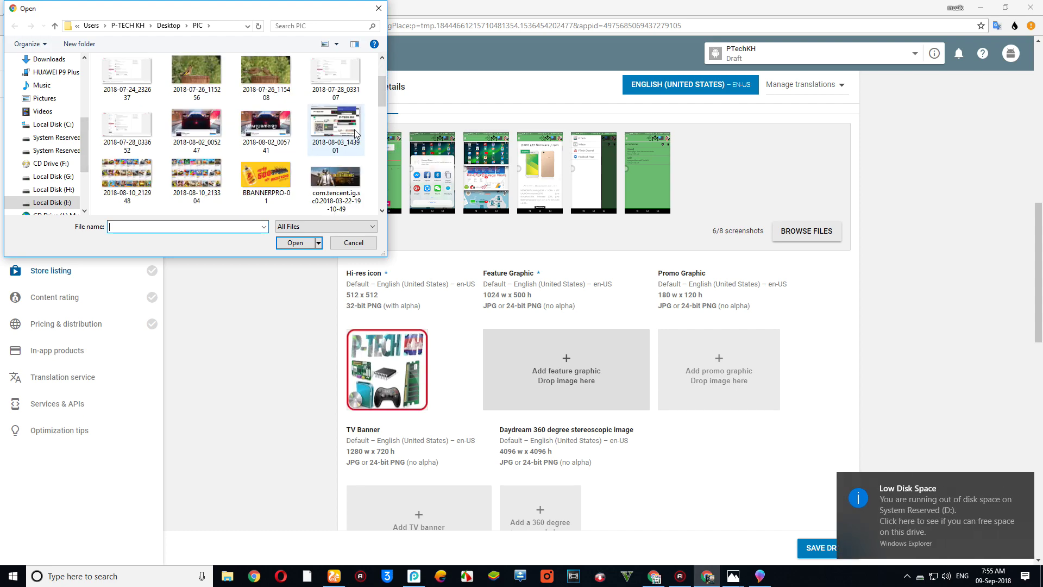
left_click_drag(381, 91, 377, 175)
left_click_drag(379, 164, 389, 128)
scroll(372, 140, "up", 1)
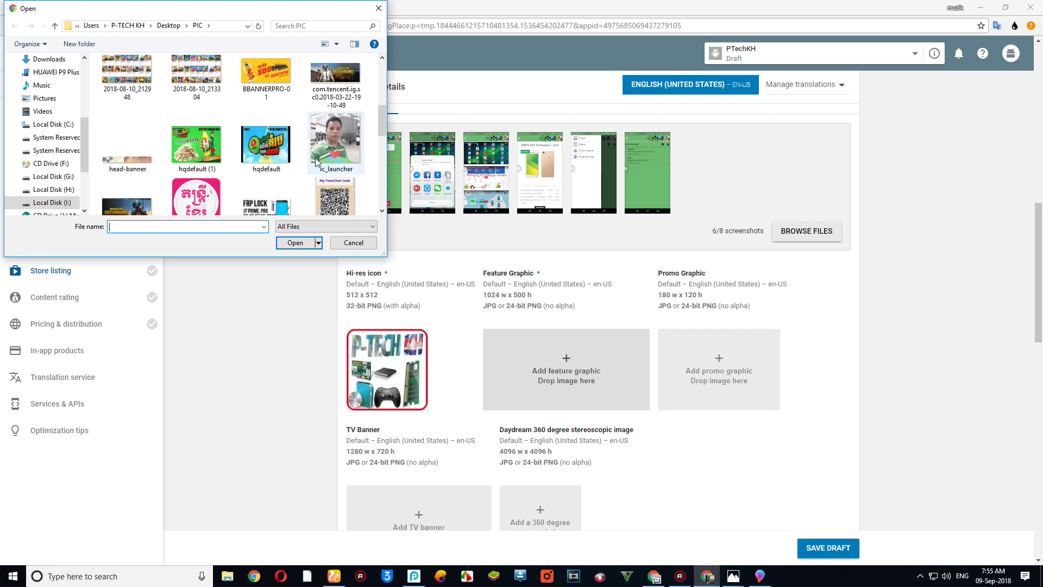
scroll(303, 166, "down", 1)
scroll(325, 174, "down", 3)
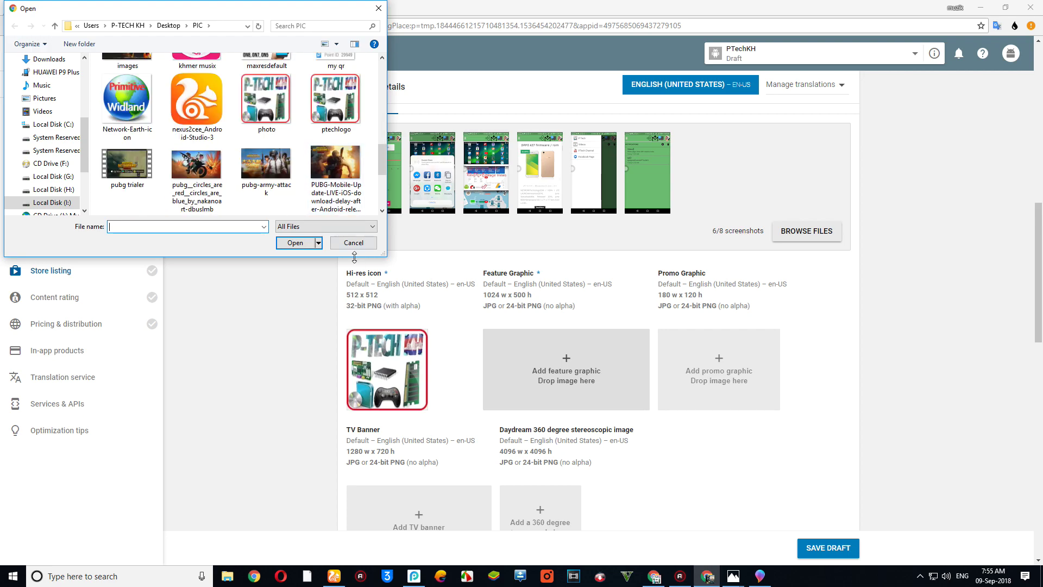
left_click(353, 242)
scroll(707, 305, "down", 8)
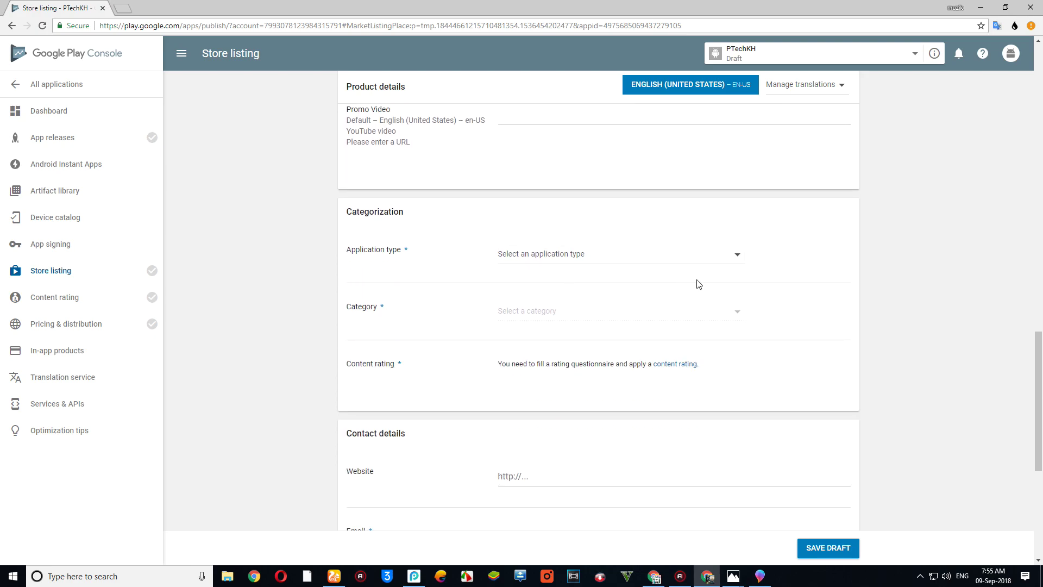
- Set the application type to Applications
scroll(693, 284, "up", 5)
scroll(706, 244, "down", 2)
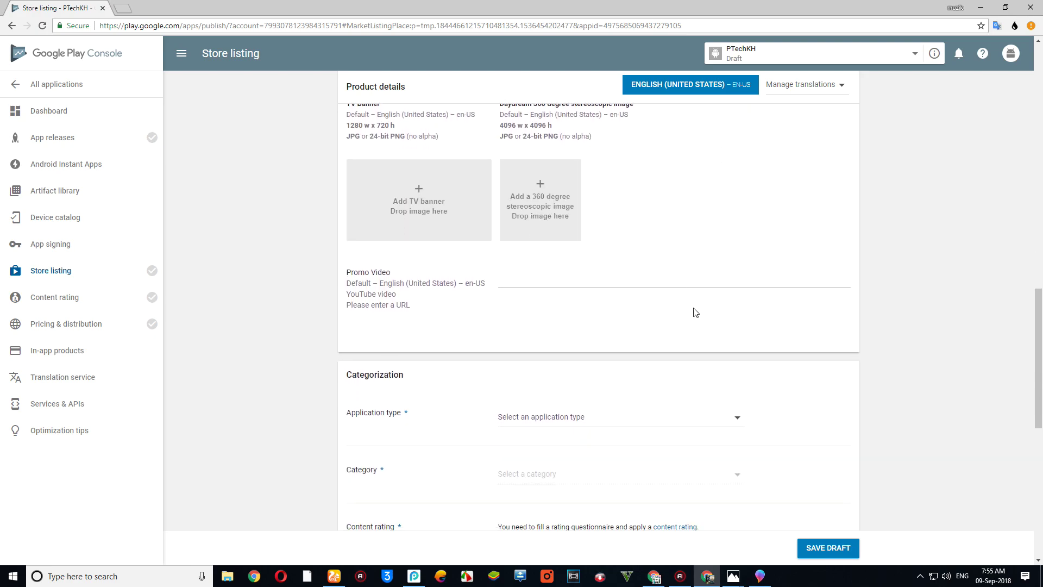
left_click(601, 416)
left_click(597, 423)
left_click(547, 416)
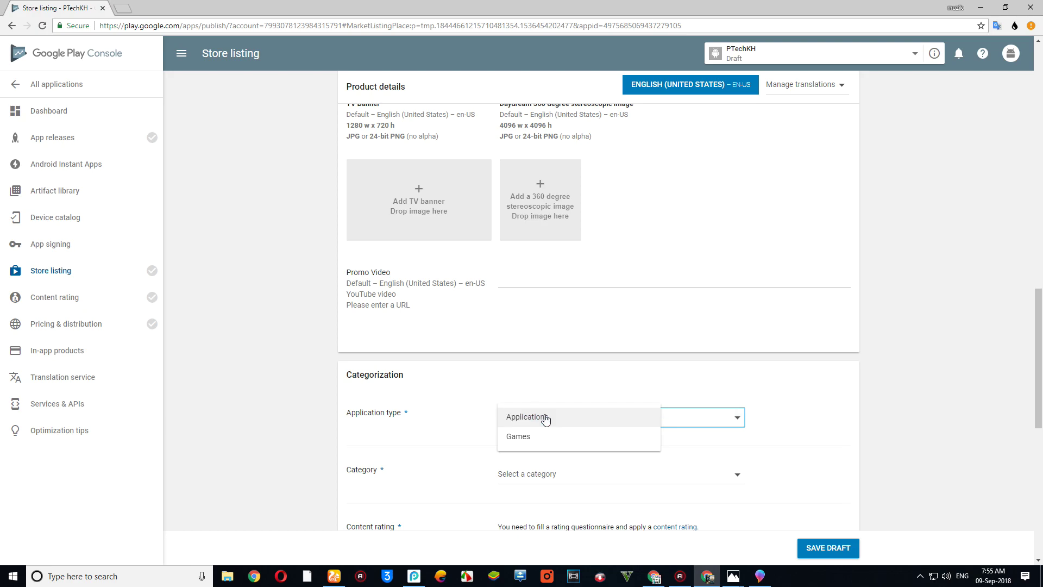
left_click(542, 417)
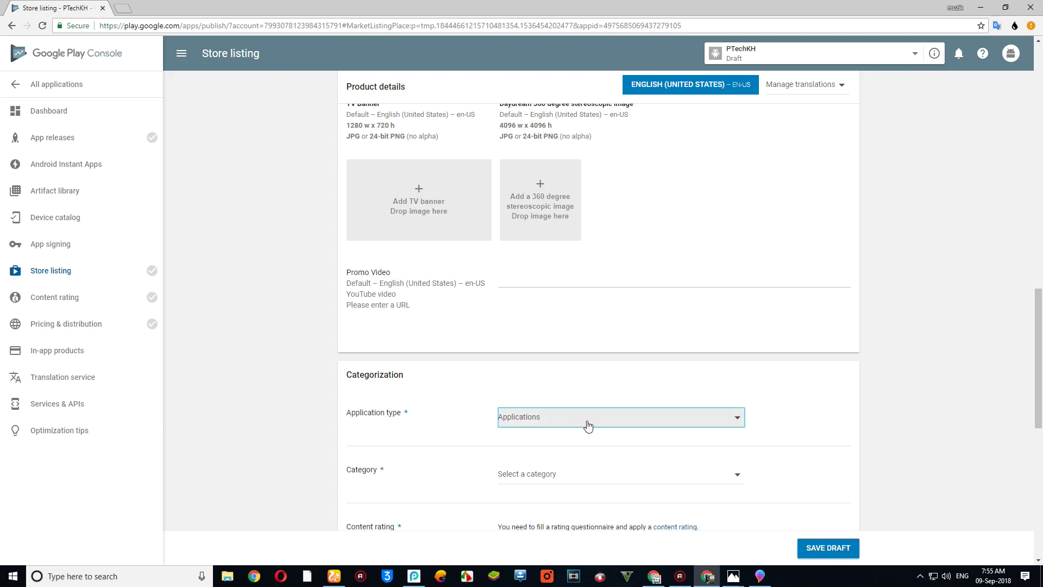
- Choose News & Magazines as the app category
scroll(581, 407, "down", 1)
scroll(570, 395, "down", 2)
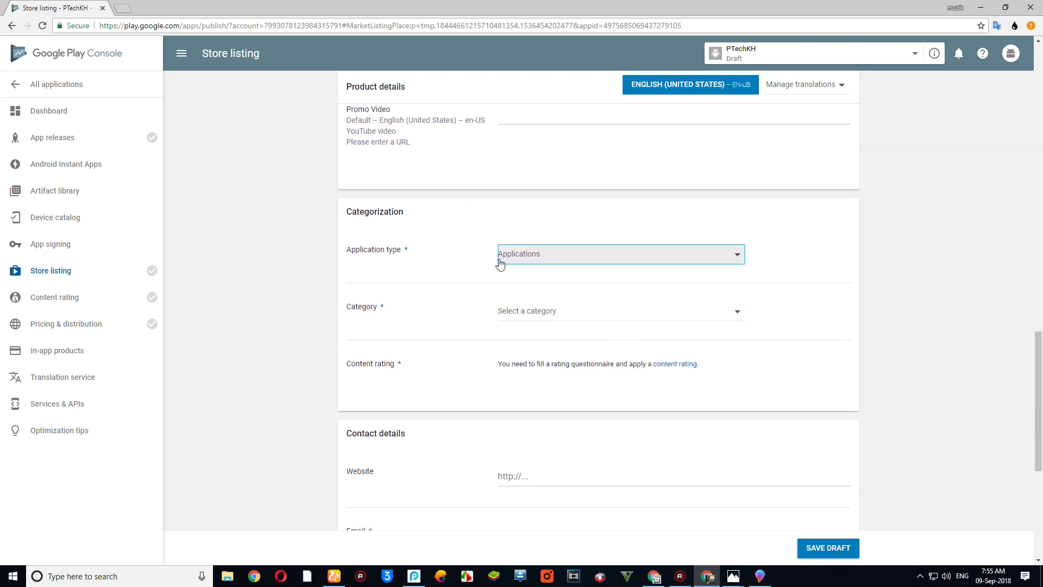
left_click(622, 322)
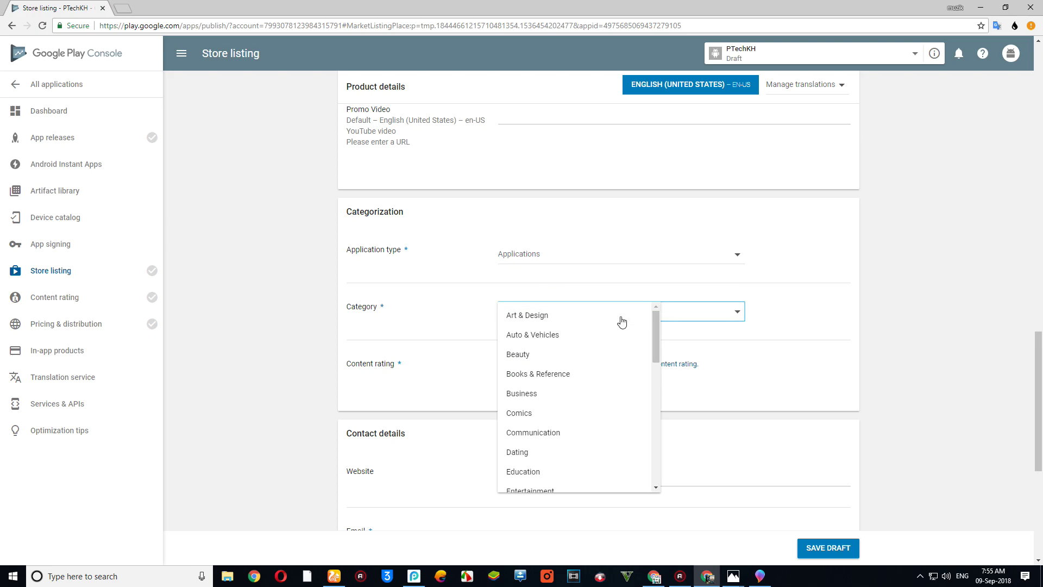
scroll(622, 322, "down", 1)
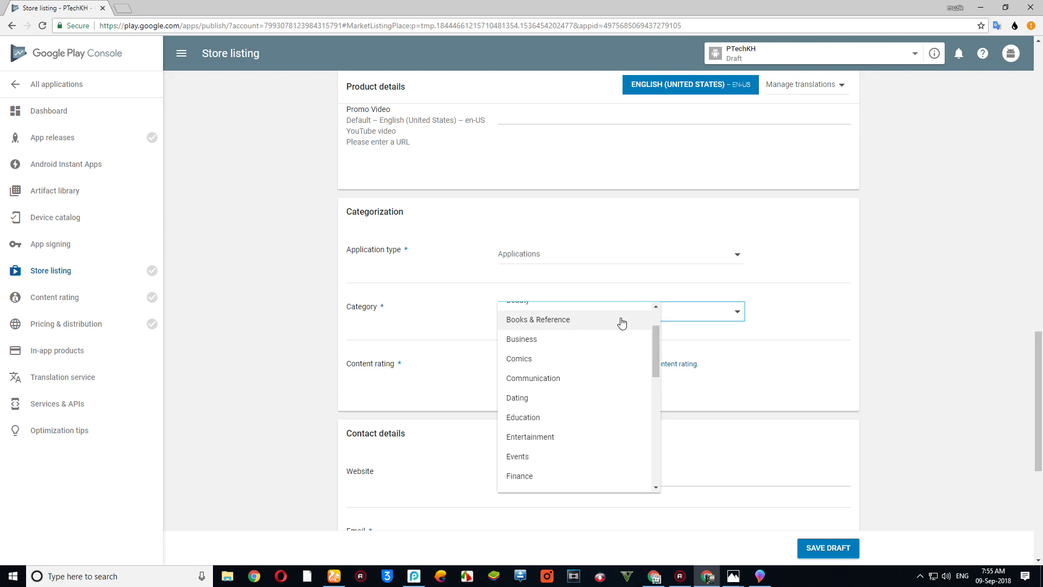
scroll(614, 332, "down", 1)
scroll(608, 338, "down", 1)
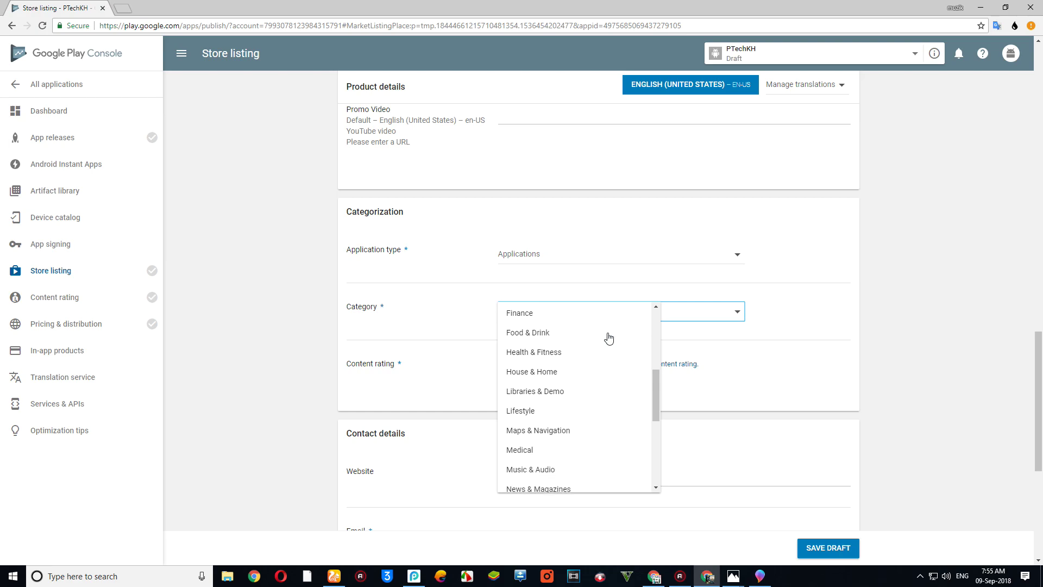
scroll(606, 339, "down", 2)
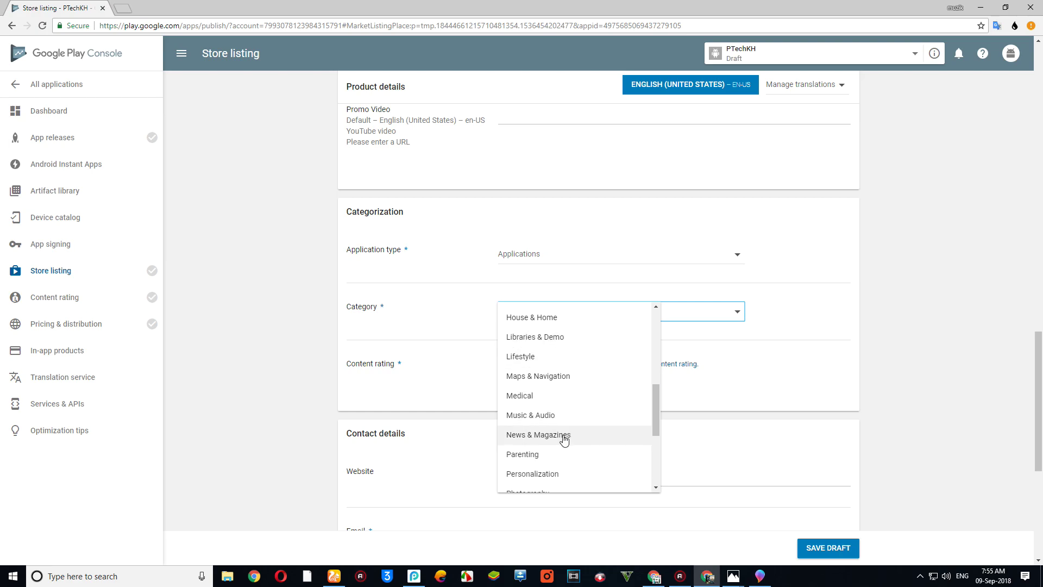
scroll(562, 438, "down", 1)
scroll(567, 441, "down", 2)
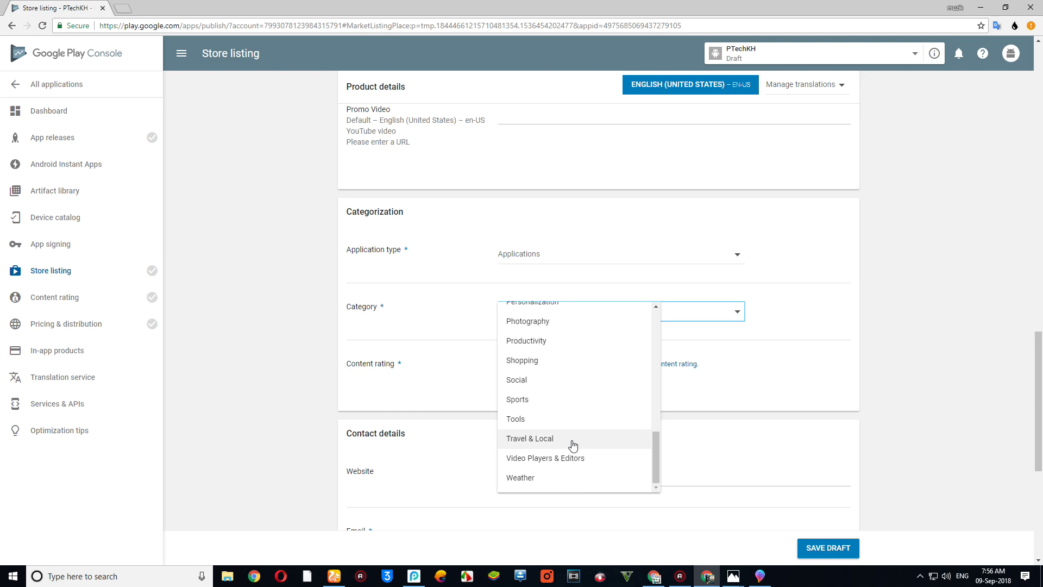
scroll(591, 448, "down", 1)
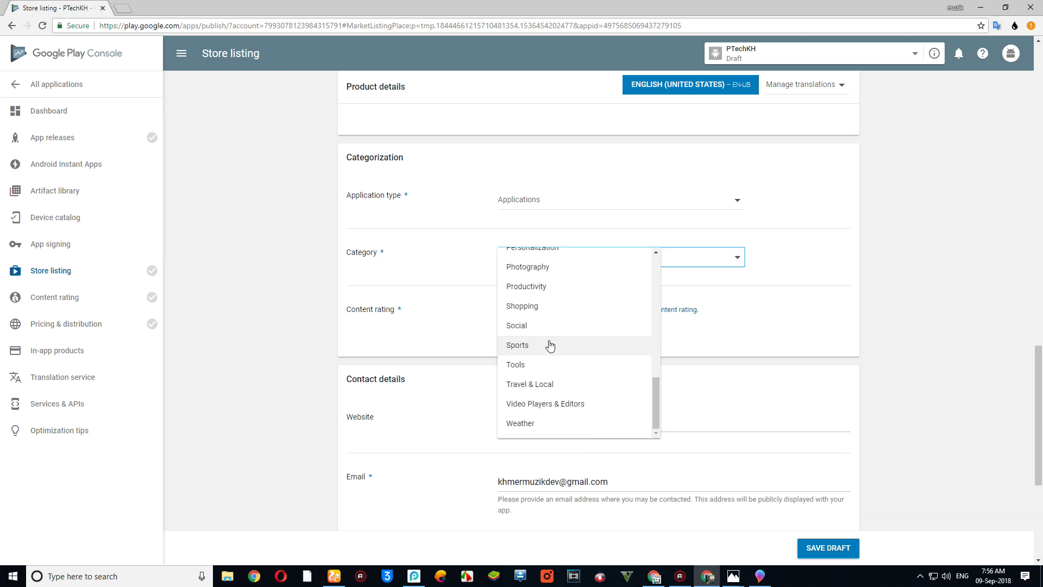
scroll(553, 347, "up", 1)
scroll(553, 346, "up", 1)
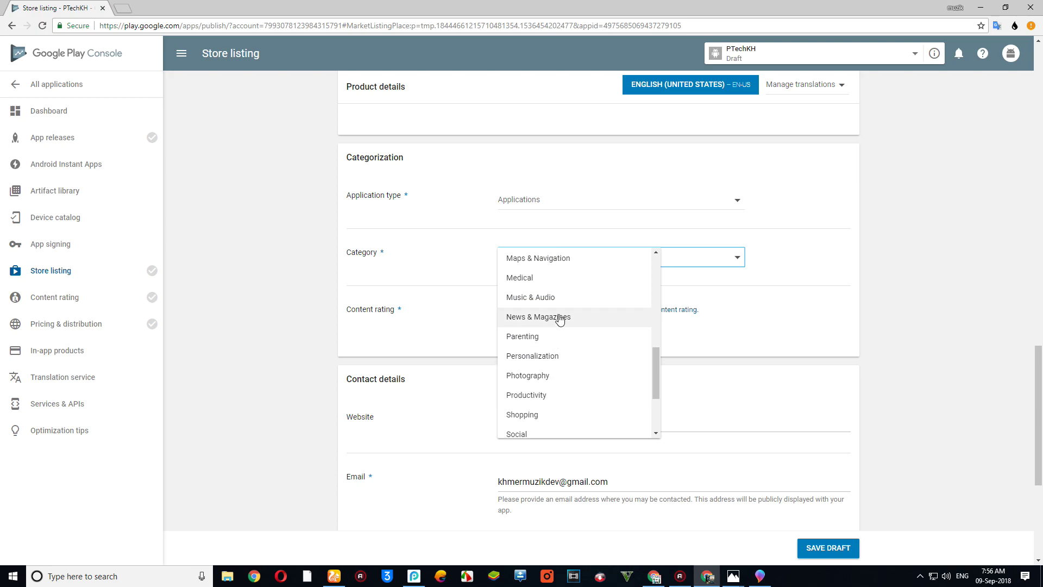
left_click(560, 319)
- Enter a contact phone number, opt out of a privacy policy URL, and save the draft
scroll(572, 361, "down", 4)
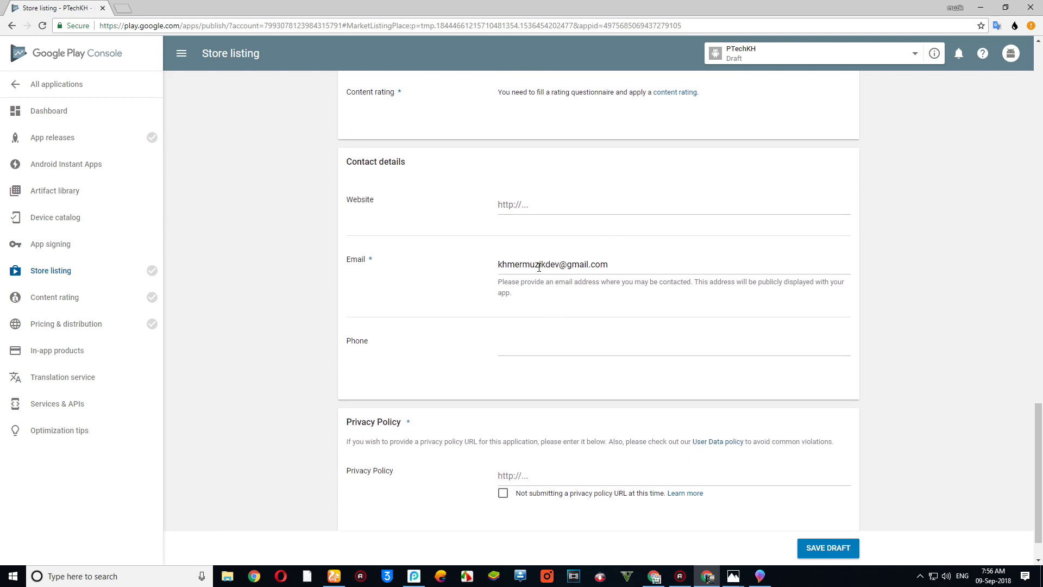
left_click(514, 348)
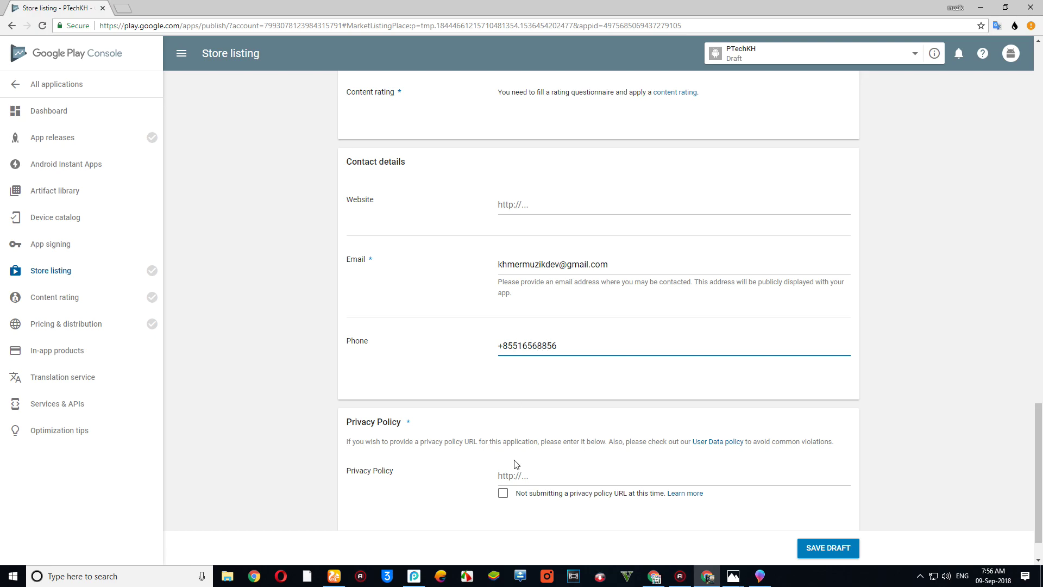
scroll(458, 437, "down", 1)
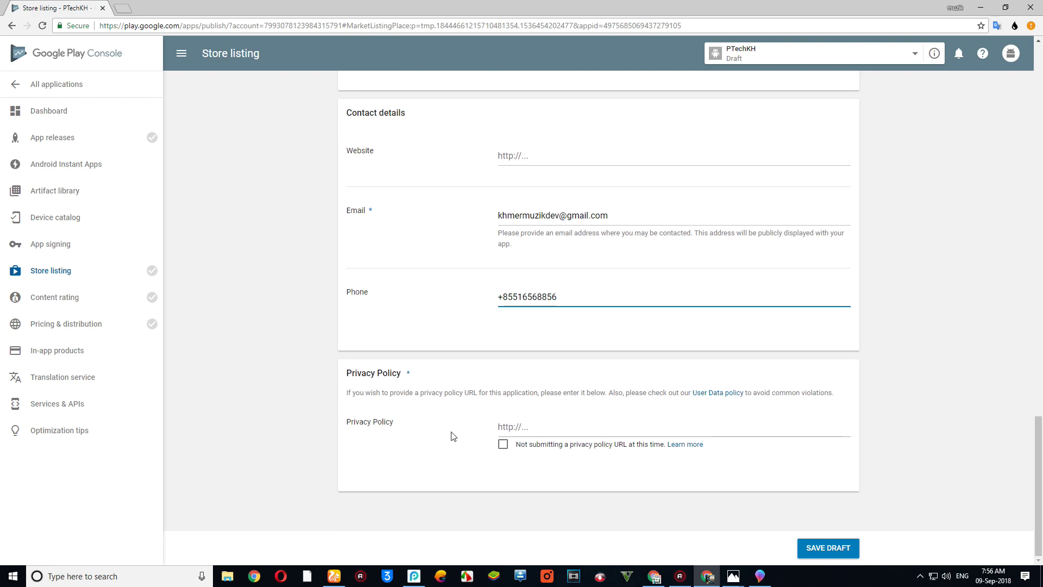
left_click(503, 447)
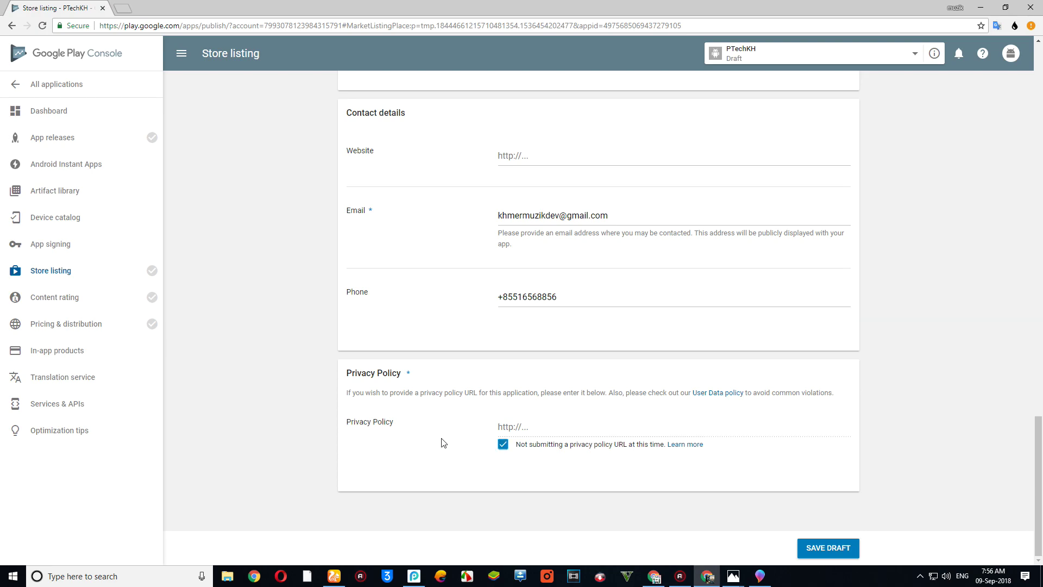
left_click(829, 550)
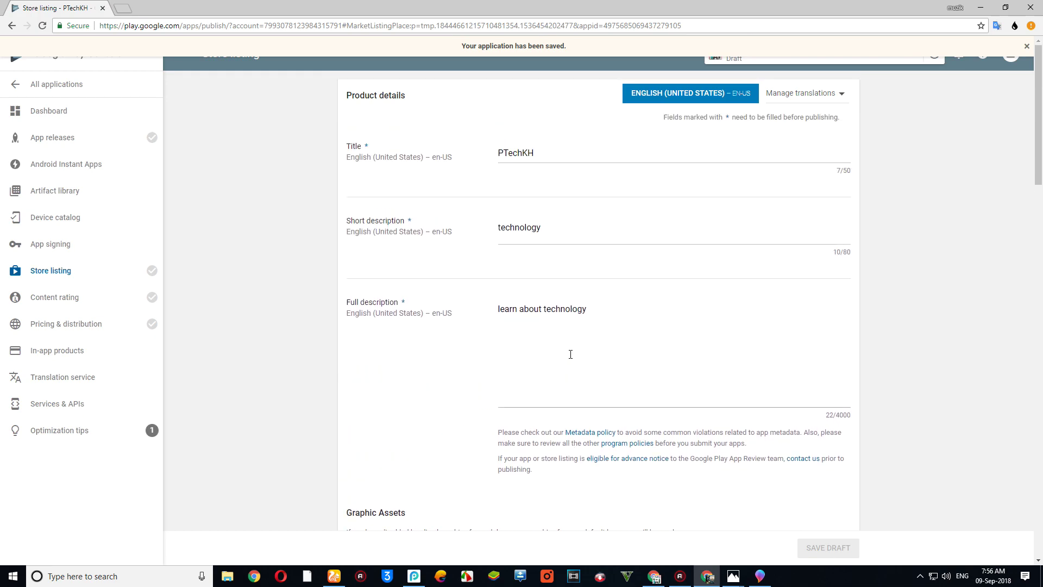
mouse_move(135, 275)
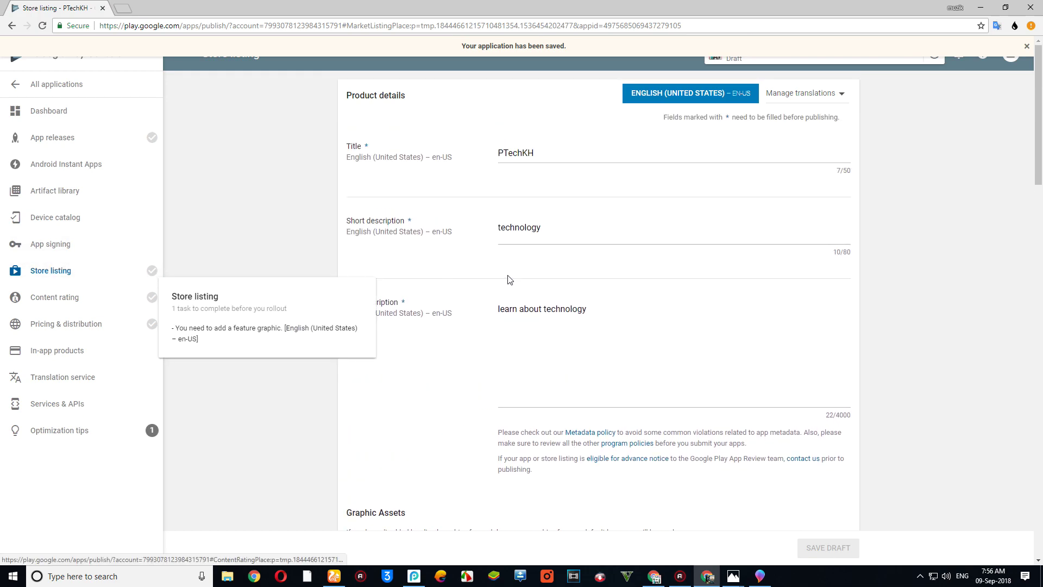
scroll(568, 266, "down", 12)
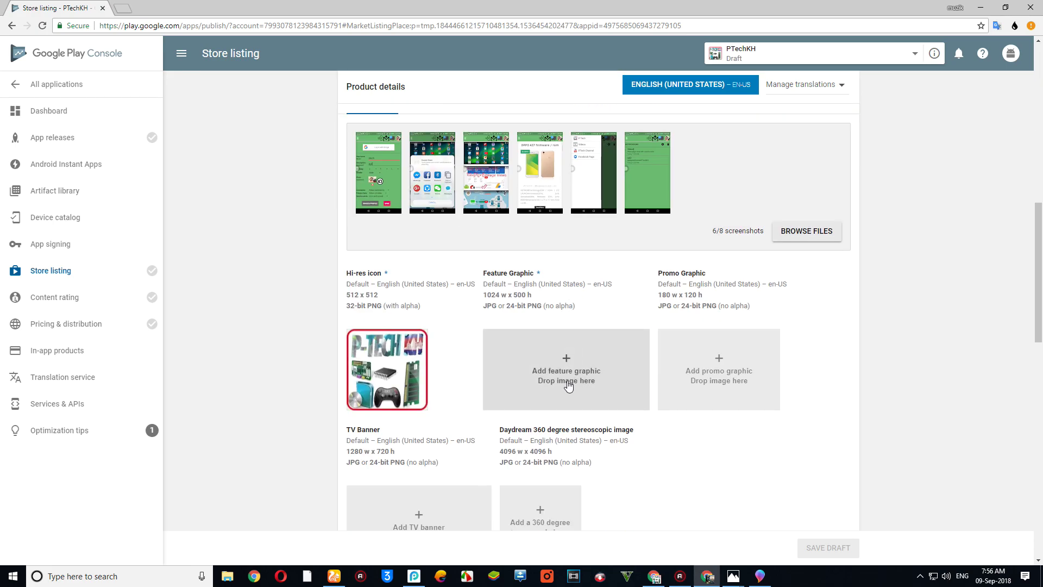
left_click(568, 385)
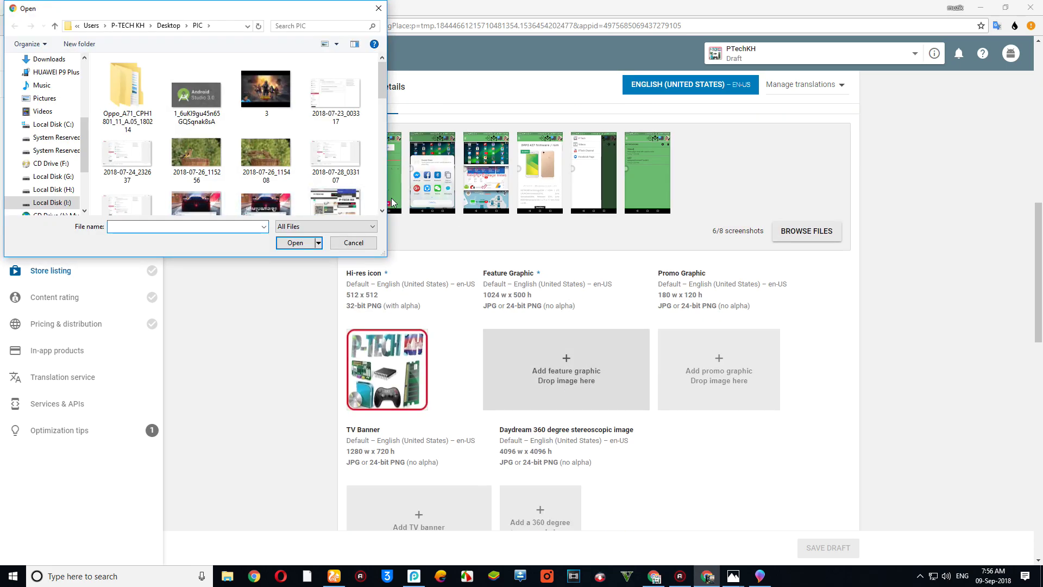
scroll(358, 200, "down", 3)
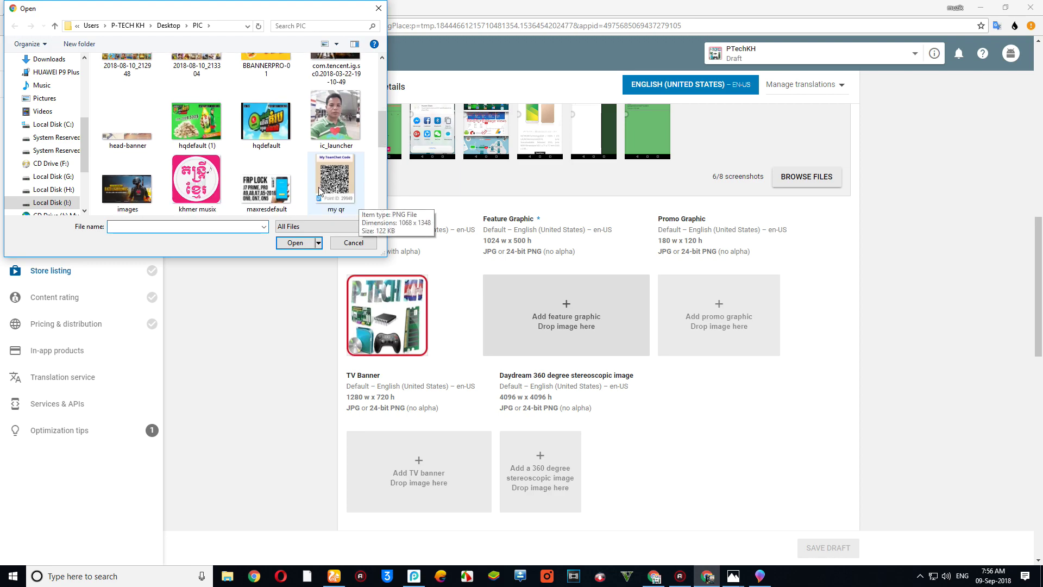
scroll(320, 191, "down", 1)
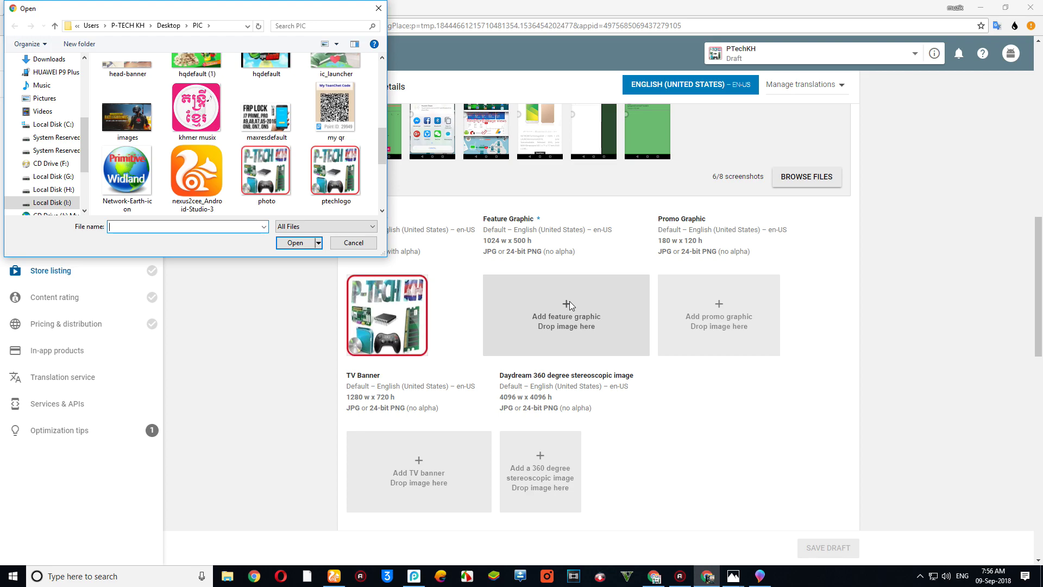
scroll(401, 252, "up", 1)
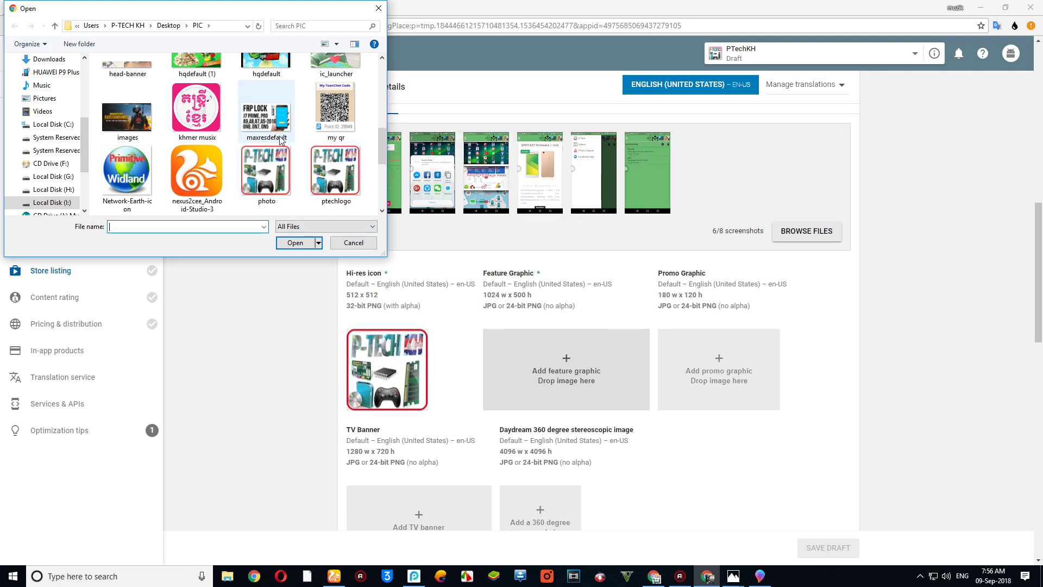
- Open maxresdefault in Paint 3D
left_click(270, 131)
right_click(268, 129)
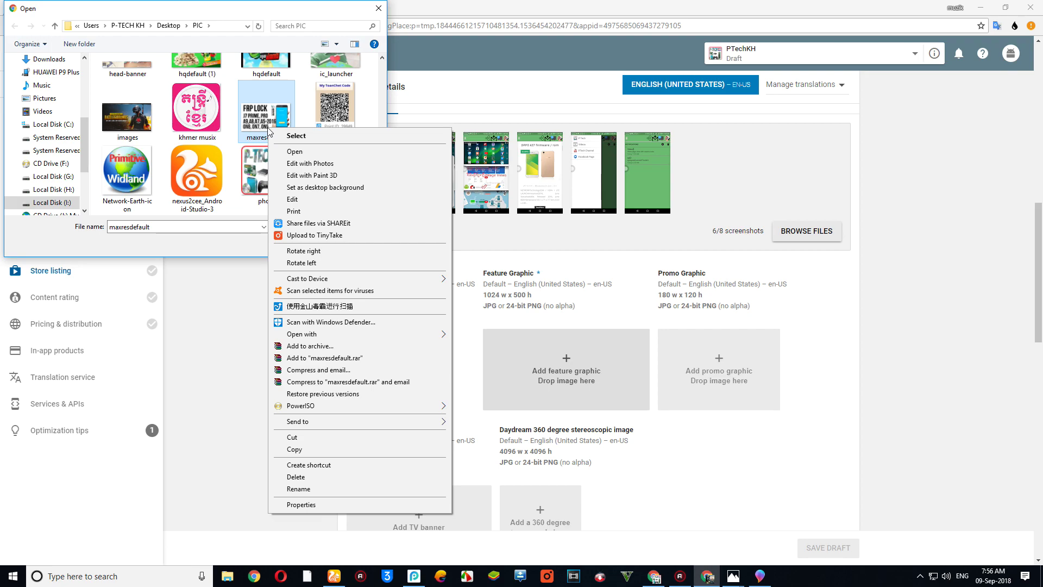
left_click(331, 175)
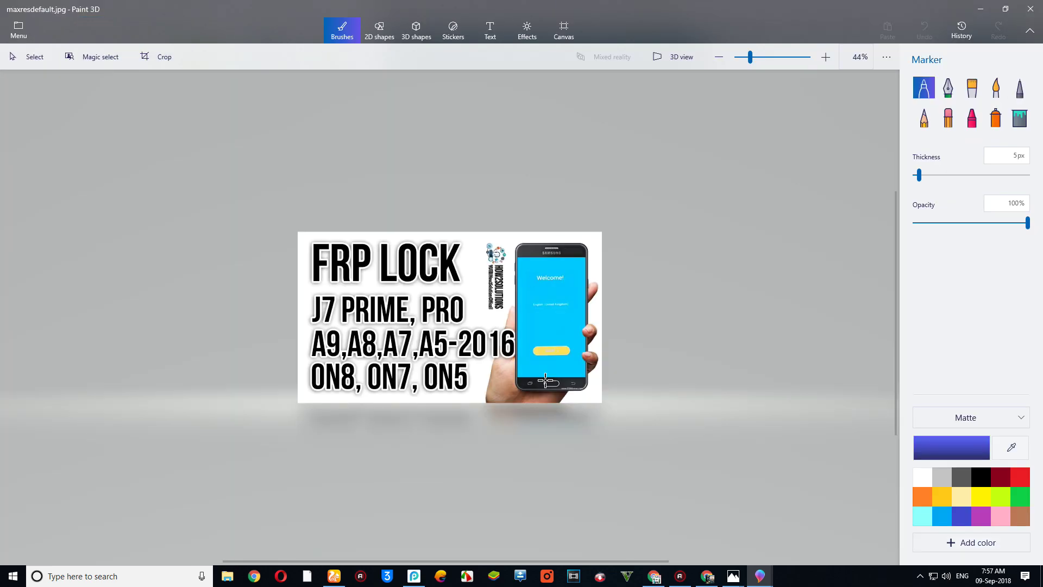
- Resize the maxresdefault canvas to 1024 × 500 px
left_click(544, 31)
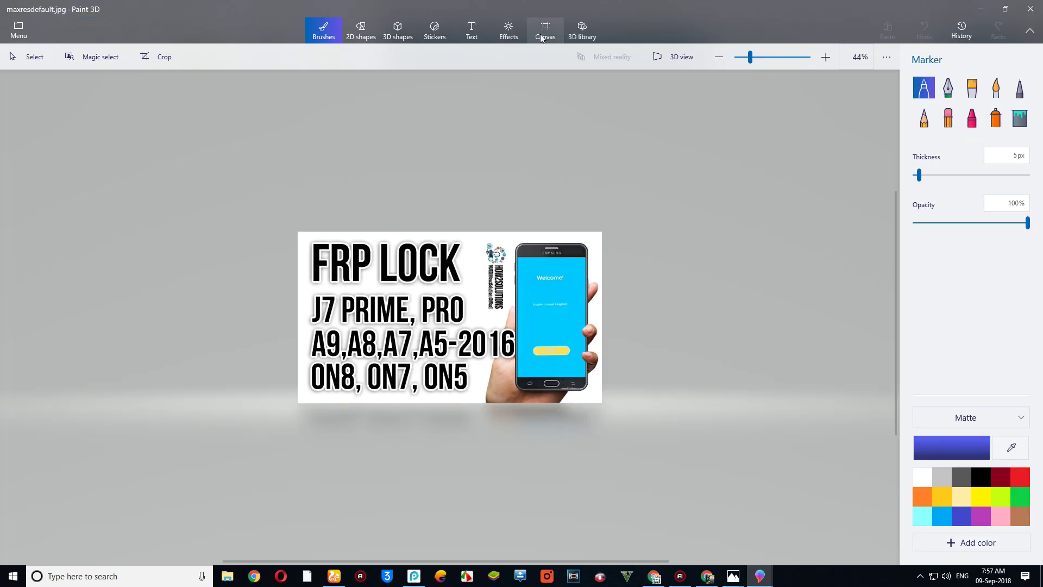
left_click(934, 202)
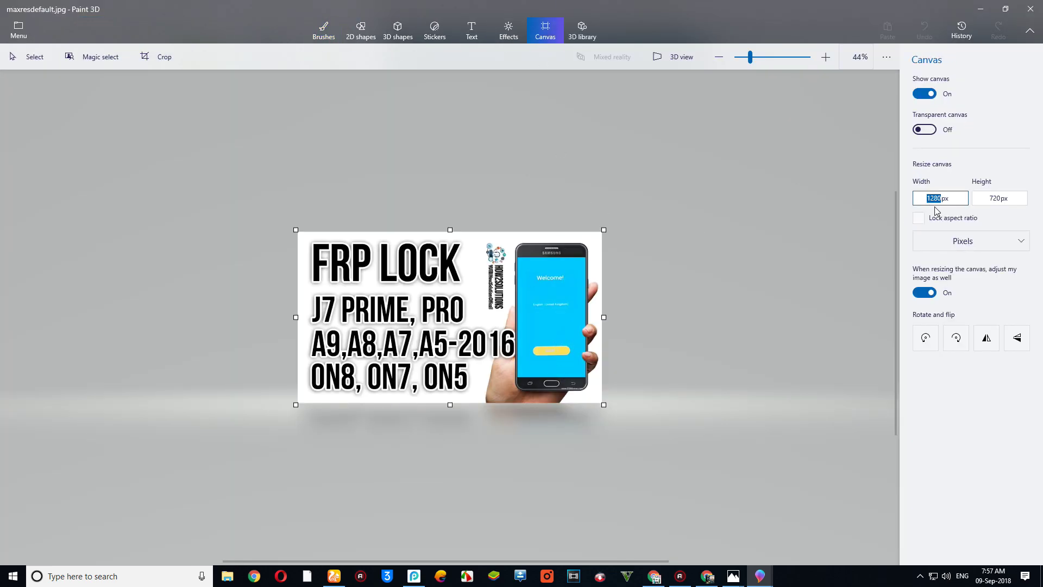
type("1")
left_click(994, 199)
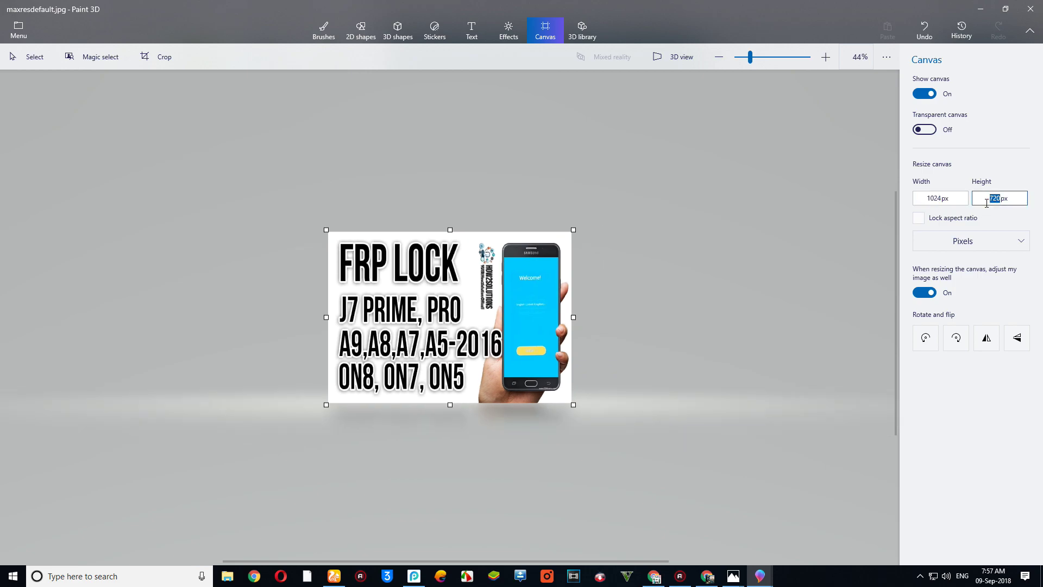
type("50")
key("Return")
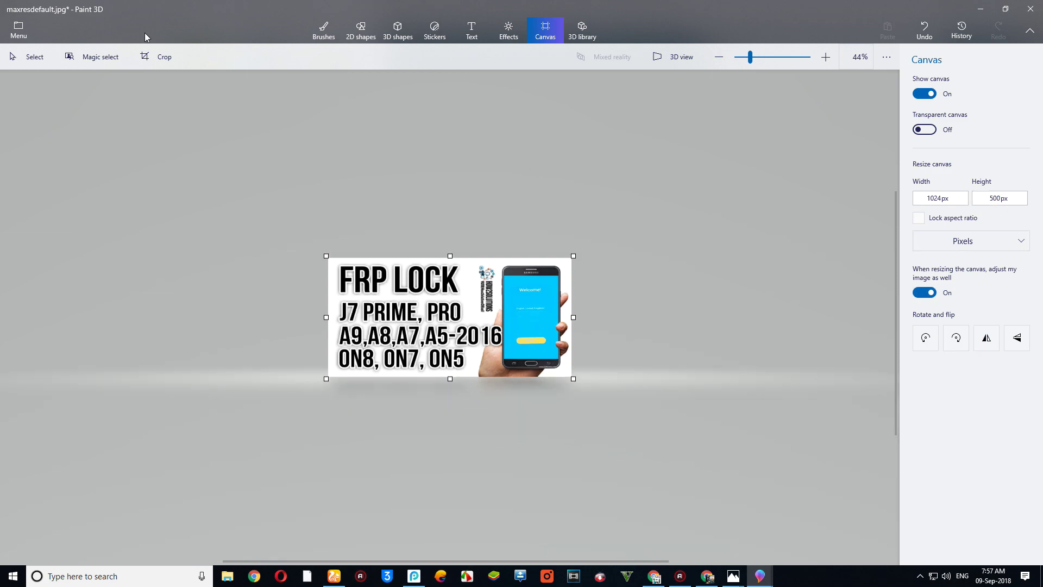
- Save the resized maxresdefault.jpg and shrink the Paint 3D window
left_click(19, 30)
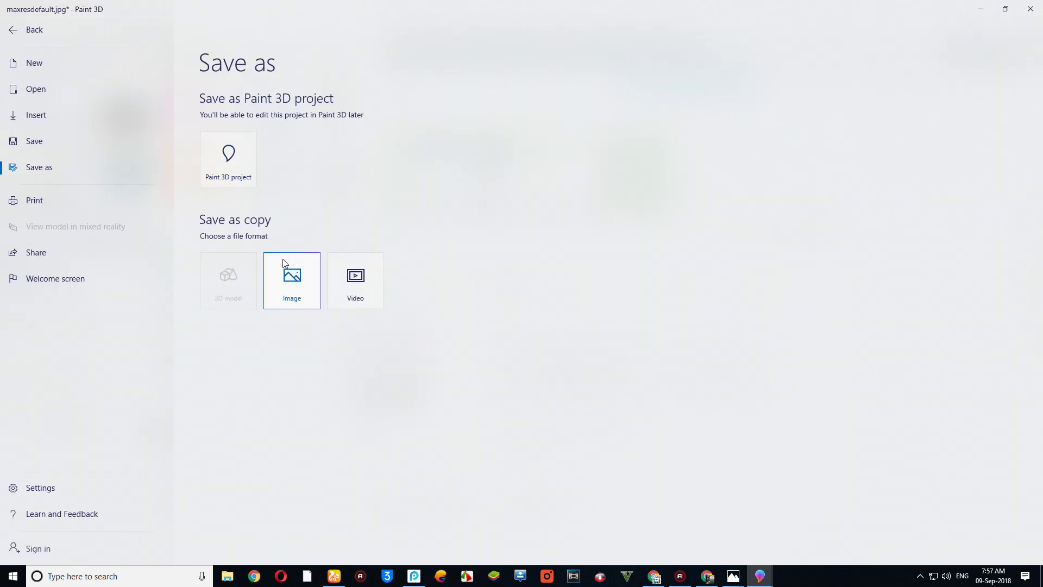
left_click(45, 135)
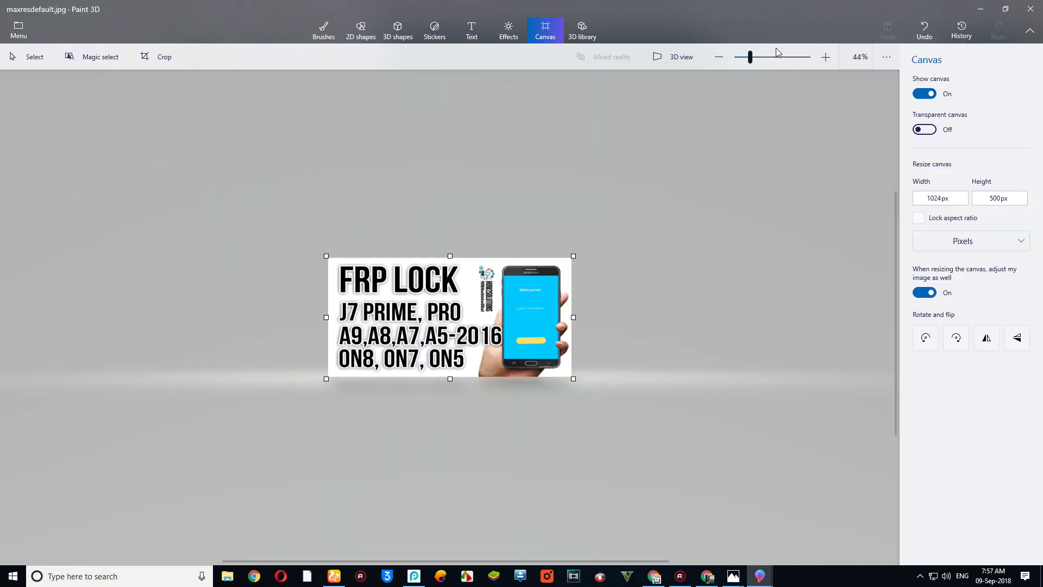
double_click(778, 8)
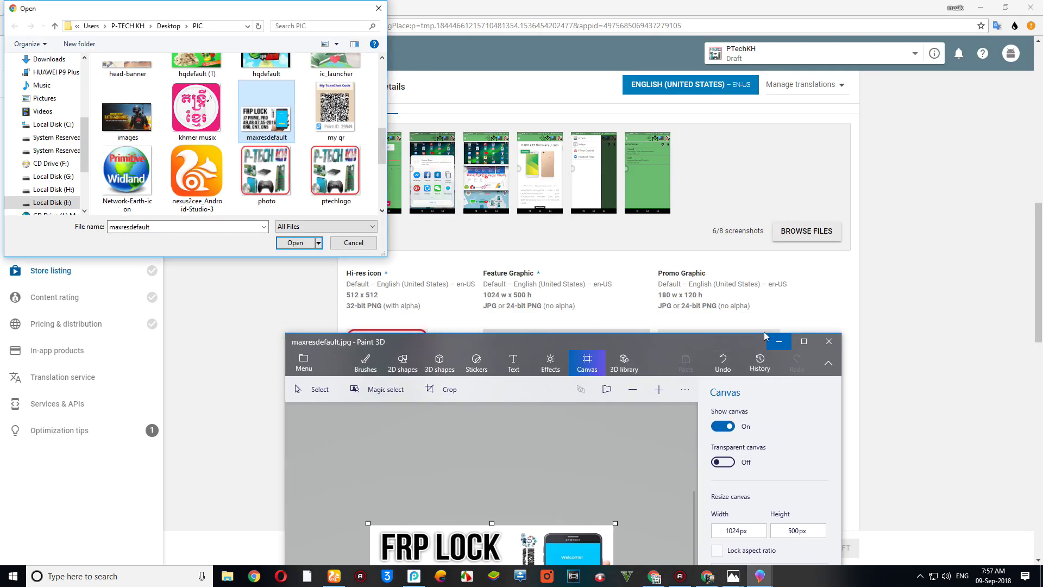
- Upload maxresdefault as the feature graphic and select photo for the promo graphic
left_click(781, 341)
key("Return")
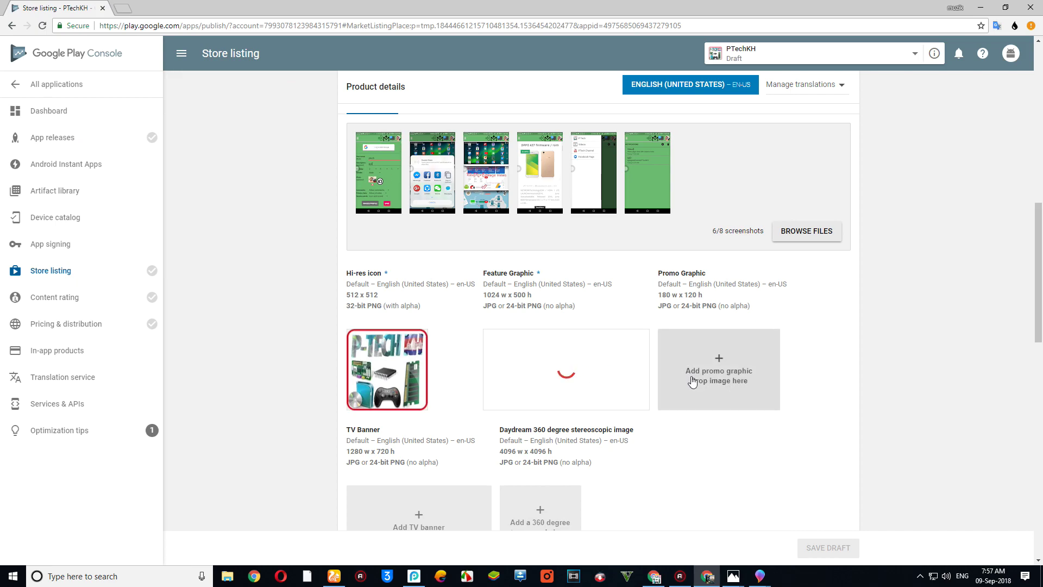
left_click(745, 385)
scroll(337, 142, "down", 5)
left_click(270, 119)
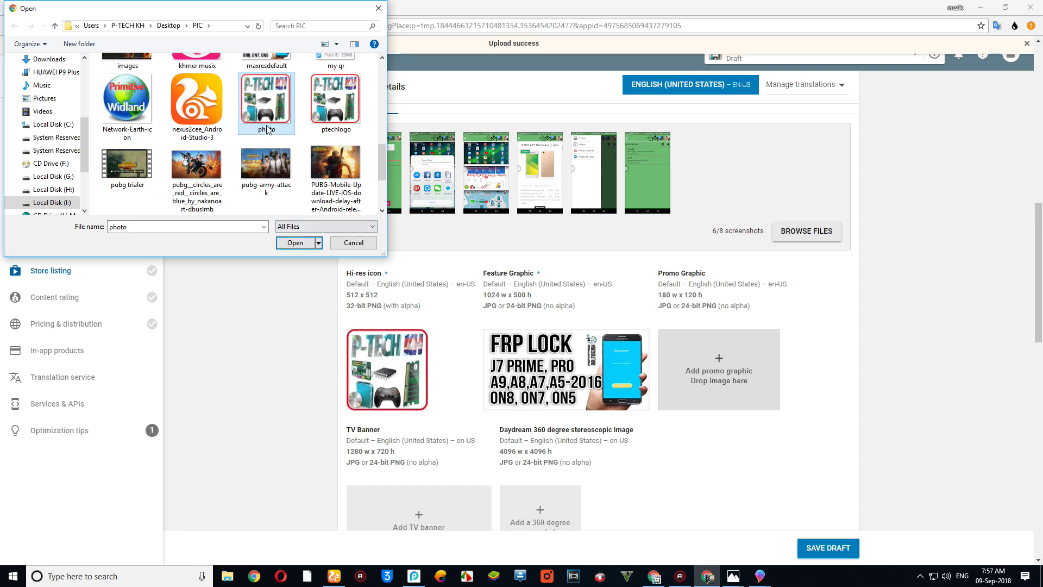
- Open photo in Paint 3D and resize its canvas to 180 × 120 px
right_click(264, 102)
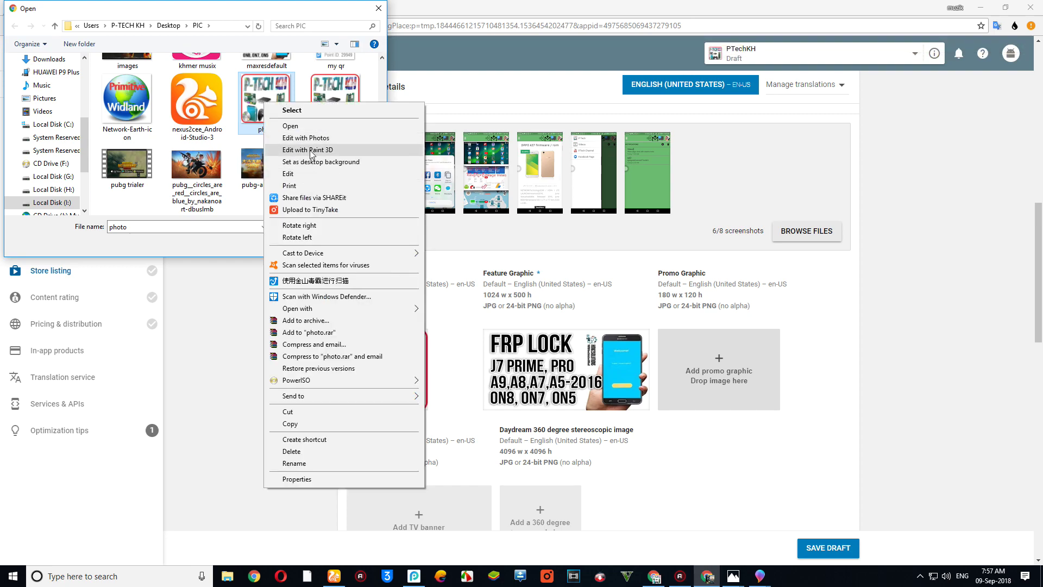
left_click(311, 150)
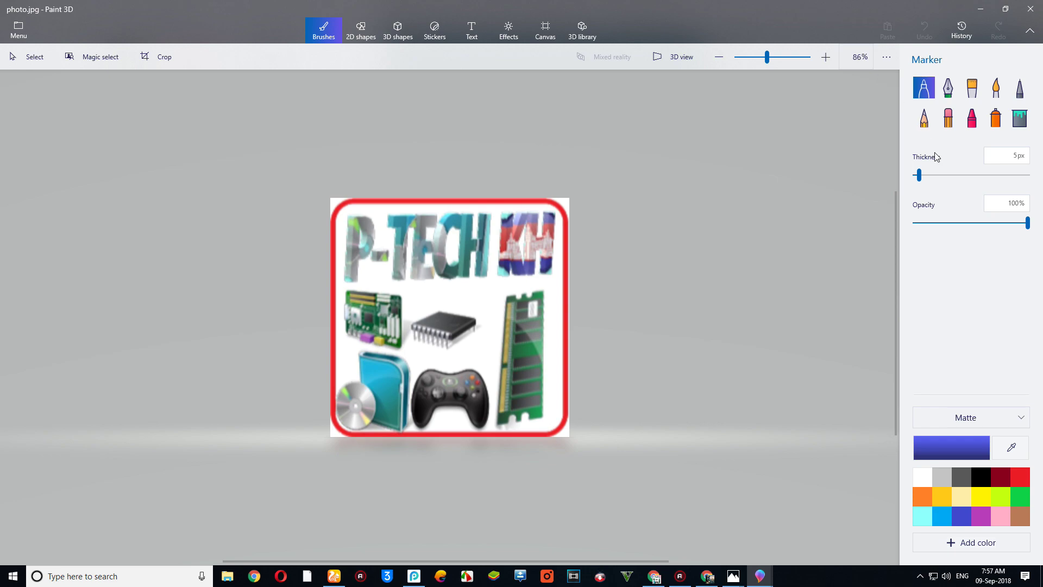
left_click(533, 34)
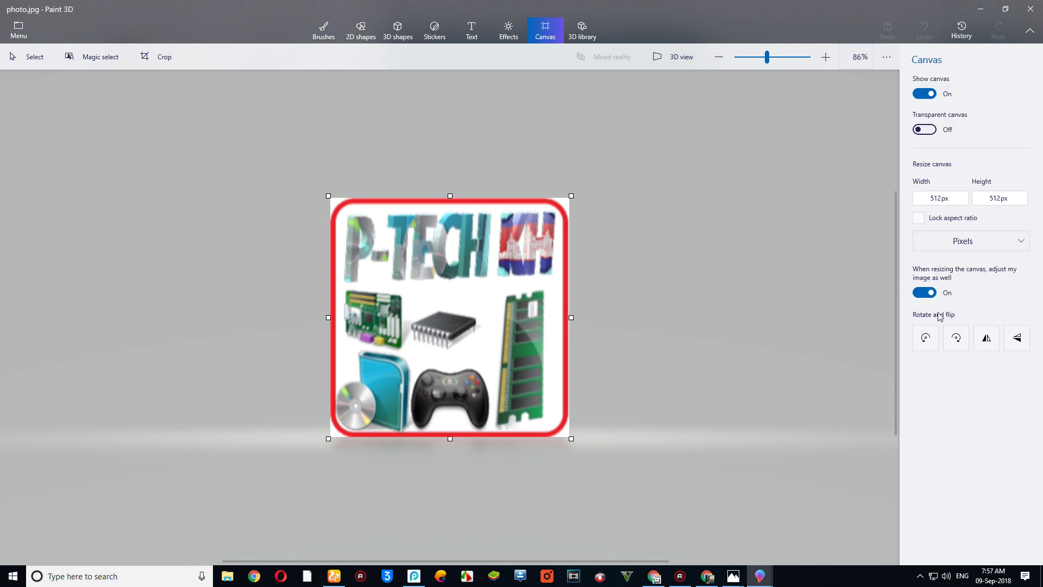
double_click(937, 199)
type("1")
double_click(994, 199)
type("12")
key("Return")
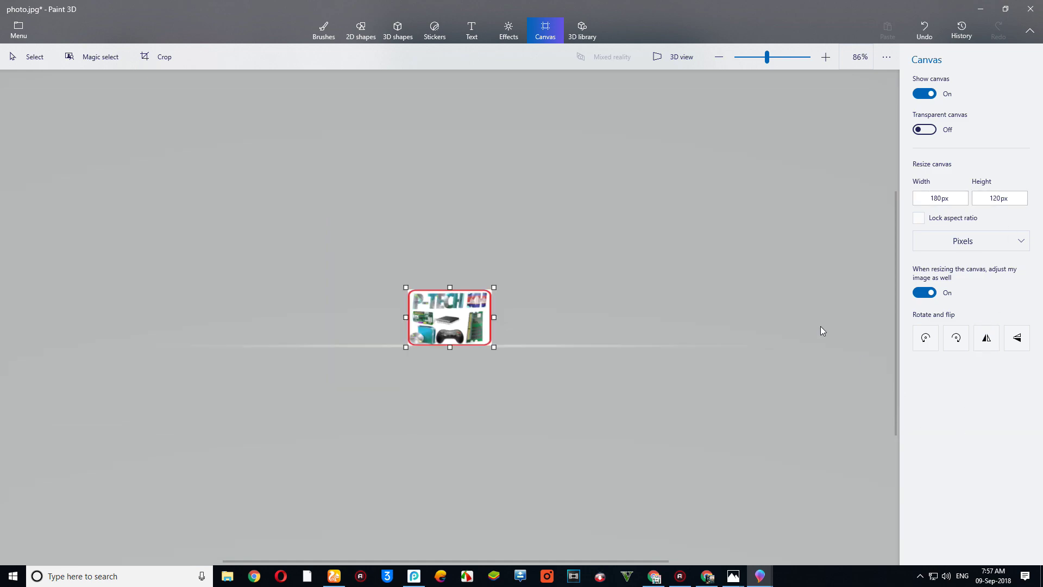
- Save the resized photo.jpg and minimize Paint 3D
left_click(16, 30)
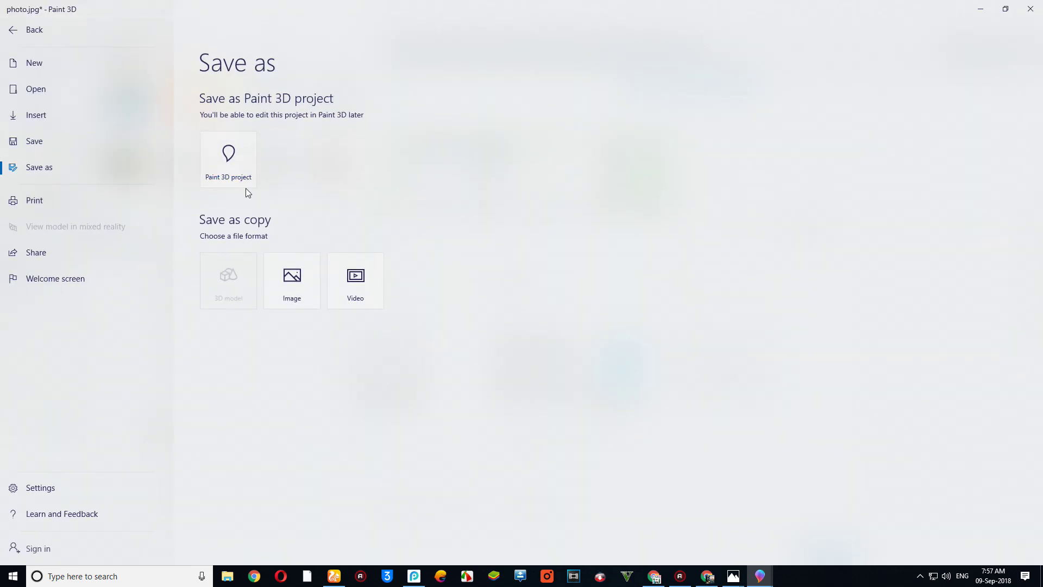
left_click(40, 137)
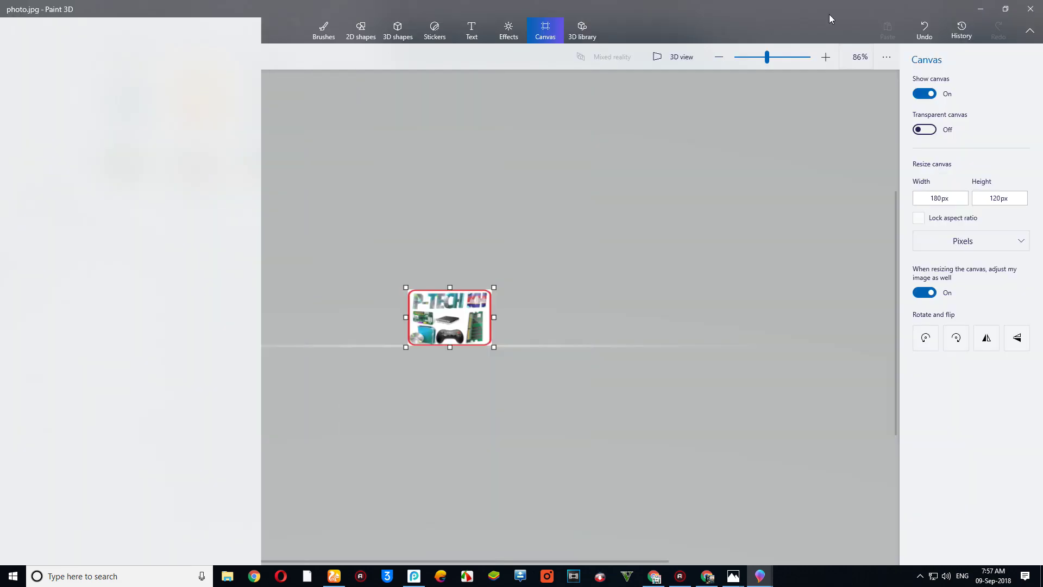
left_click(1005, 9)
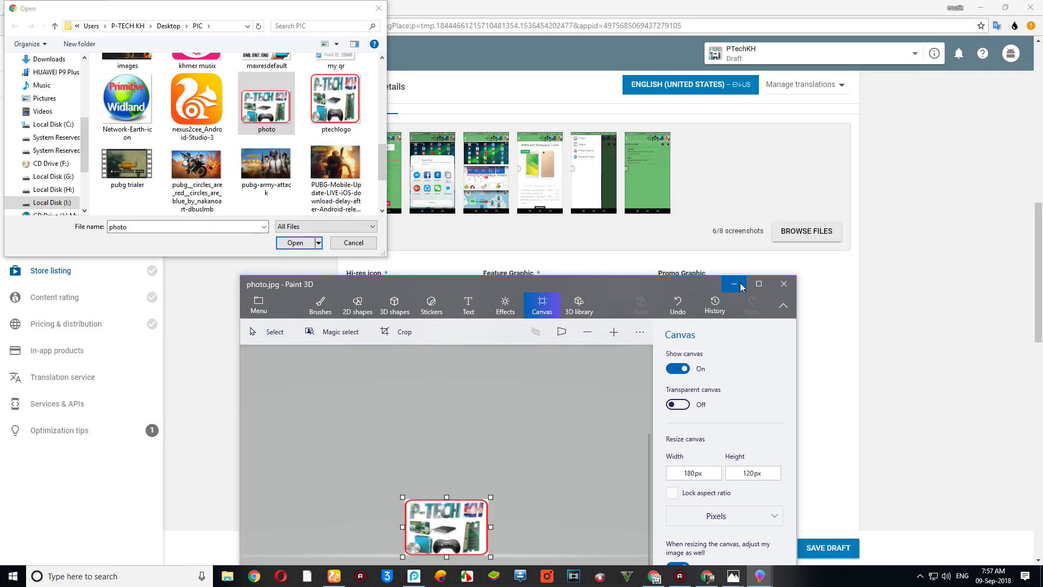
left_click(734, 284)
- Upload photo as the promo graphic and save the store listing draft
key("Return")
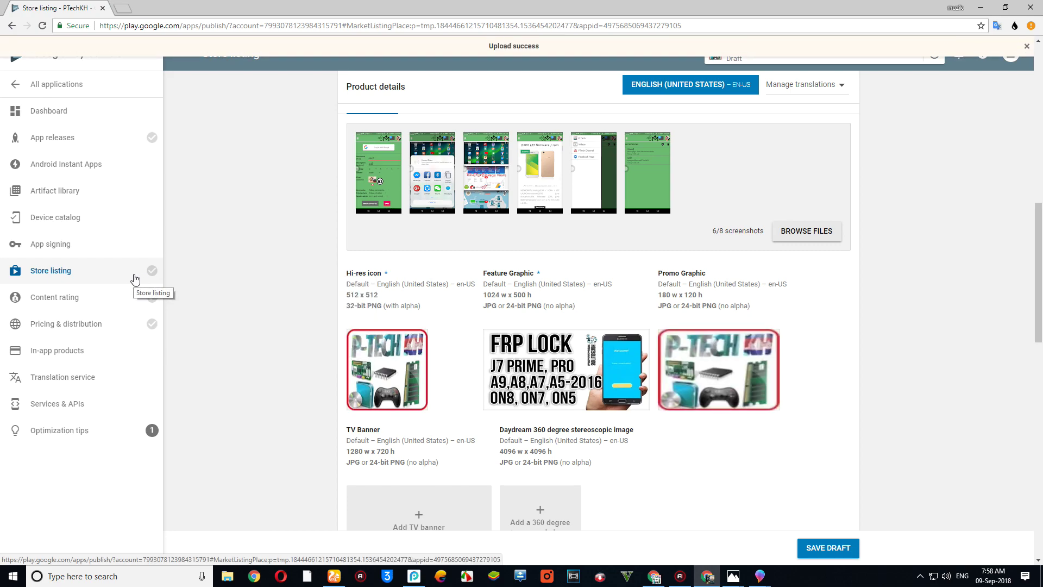
left_click(820, 547)
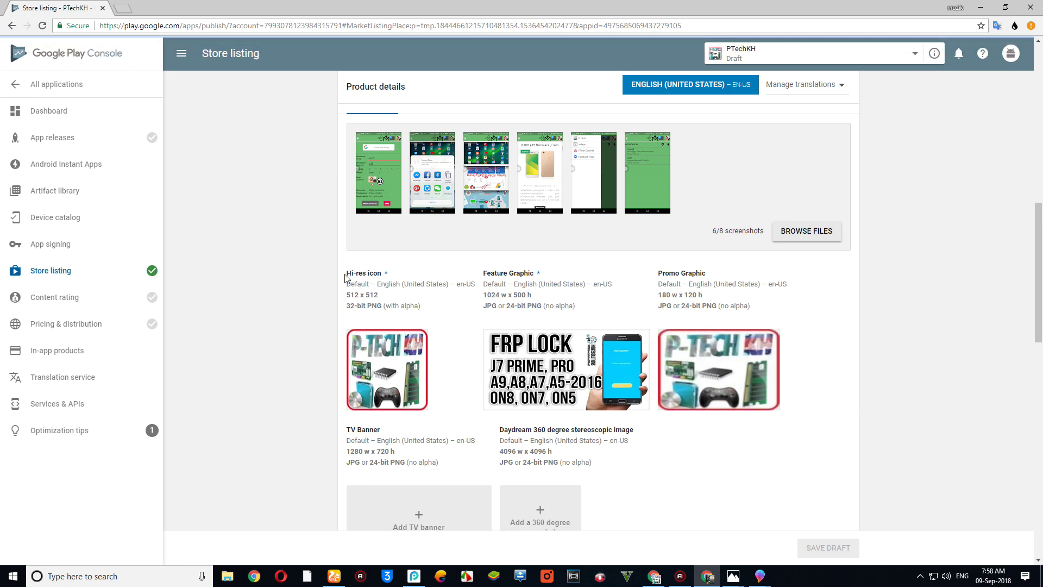
mouse_move(151, 298)
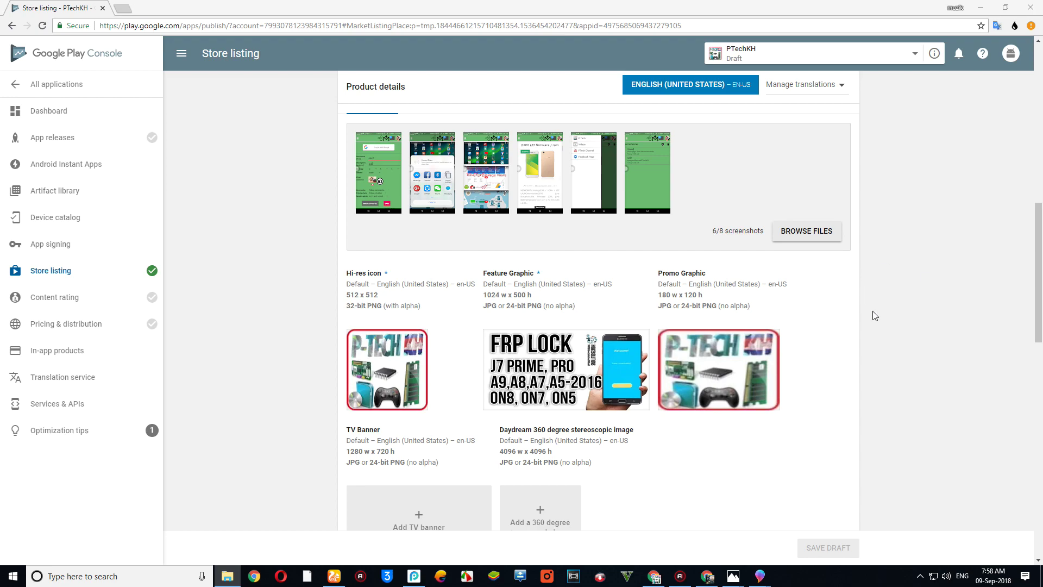
- Check the Content rating page's APK-required notice, then go to App releases
left_click(53, 304)
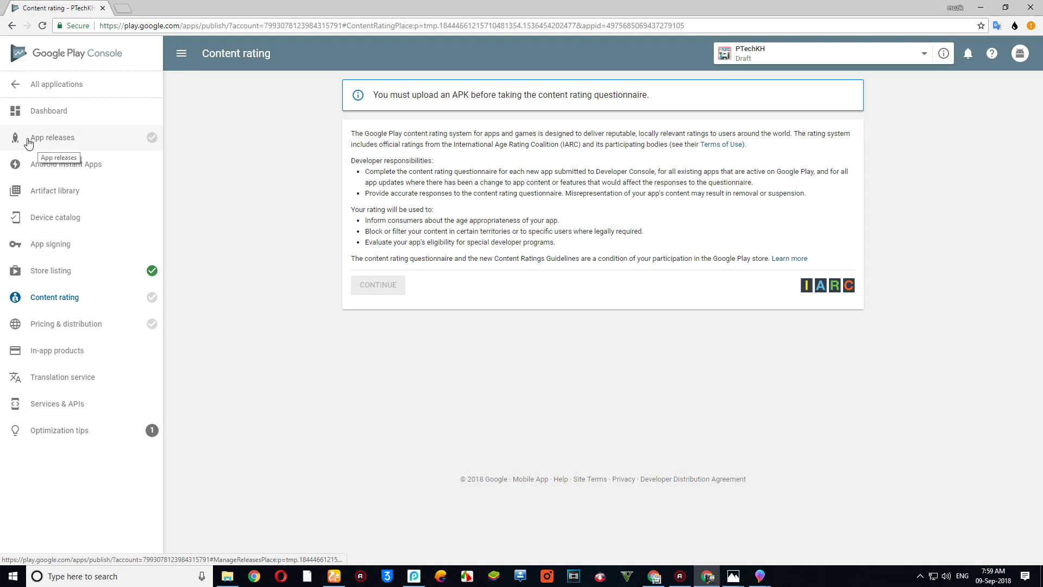
left_click(69, 142)
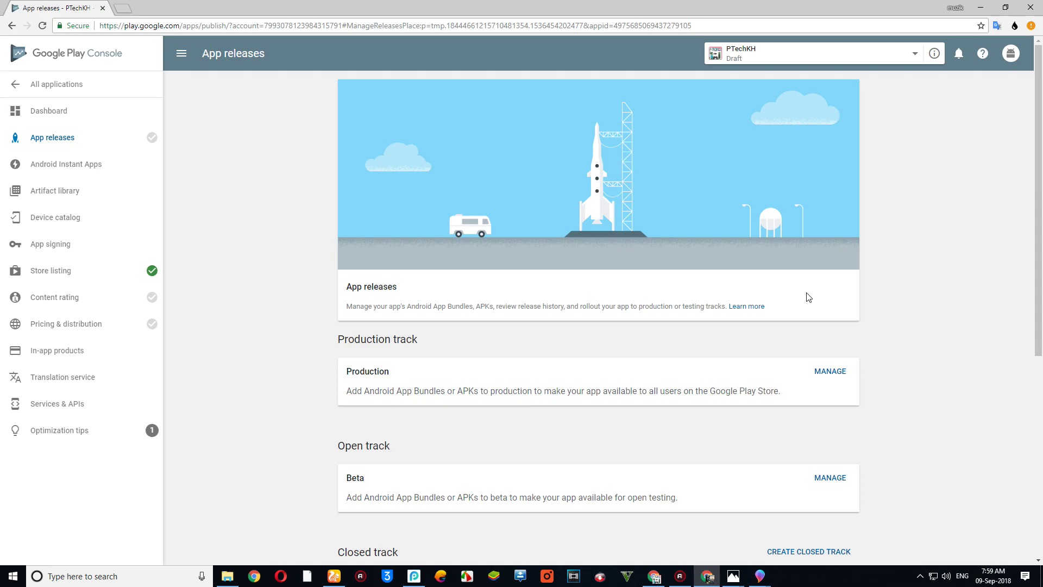
- Create a new Production release and enroll in app signing by Google Play
scroll(550, 386, "down", 1)
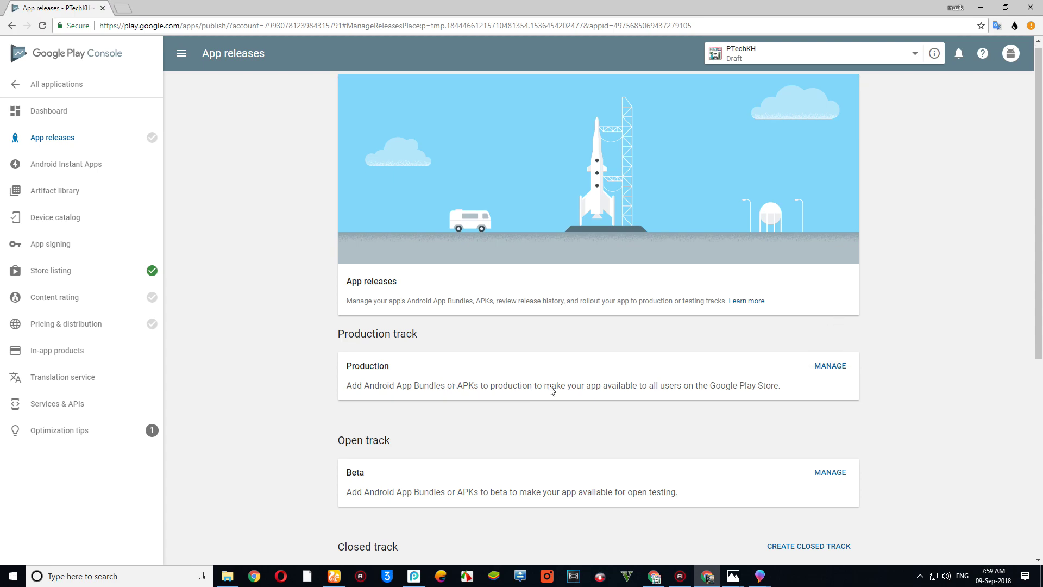
scroll(550, 386, "down", 3)
scroll(603, 377, "up", 2)
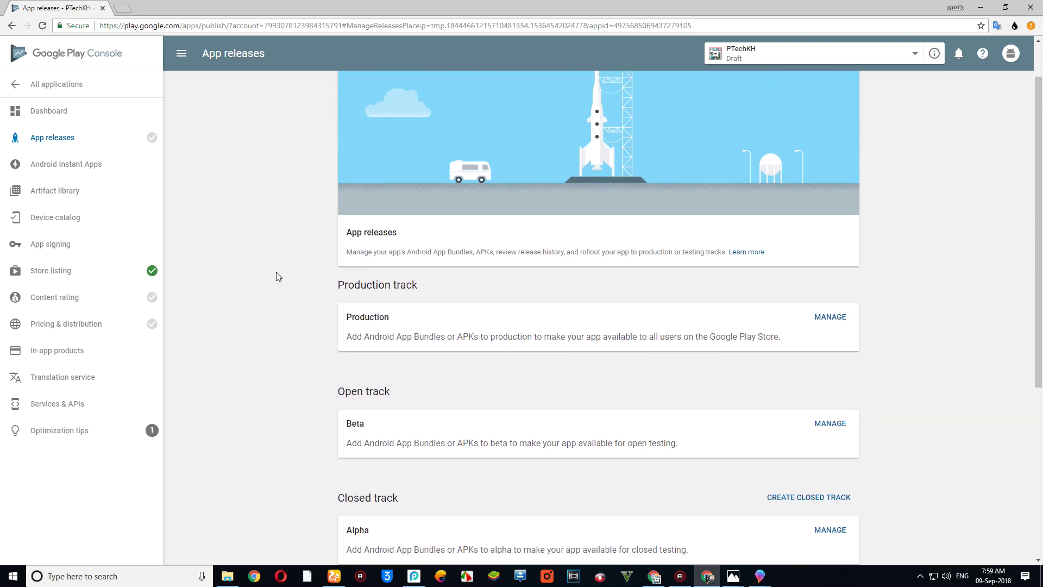
left_click(843, 307)
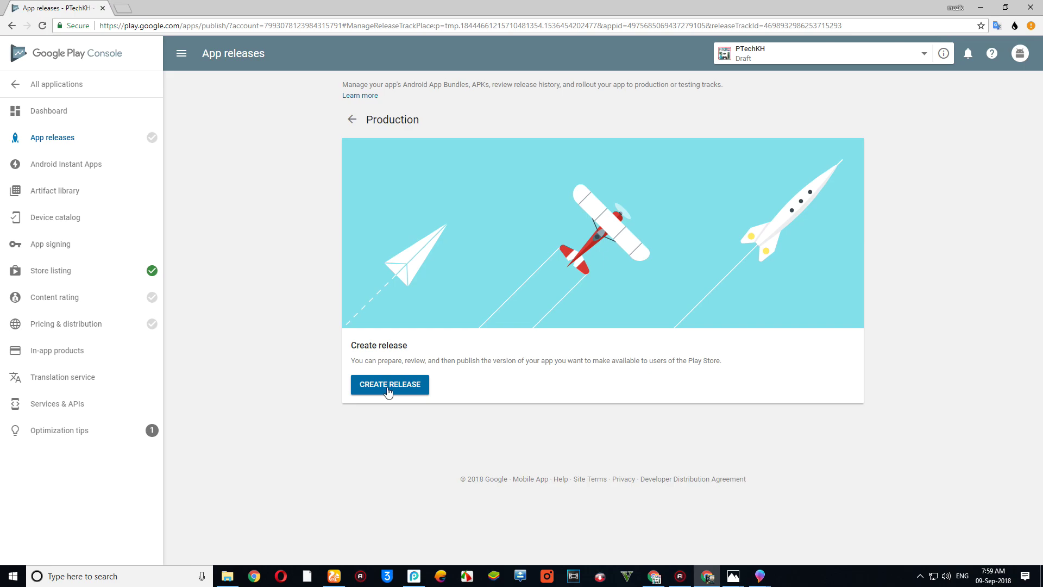
left_click(386, 392)
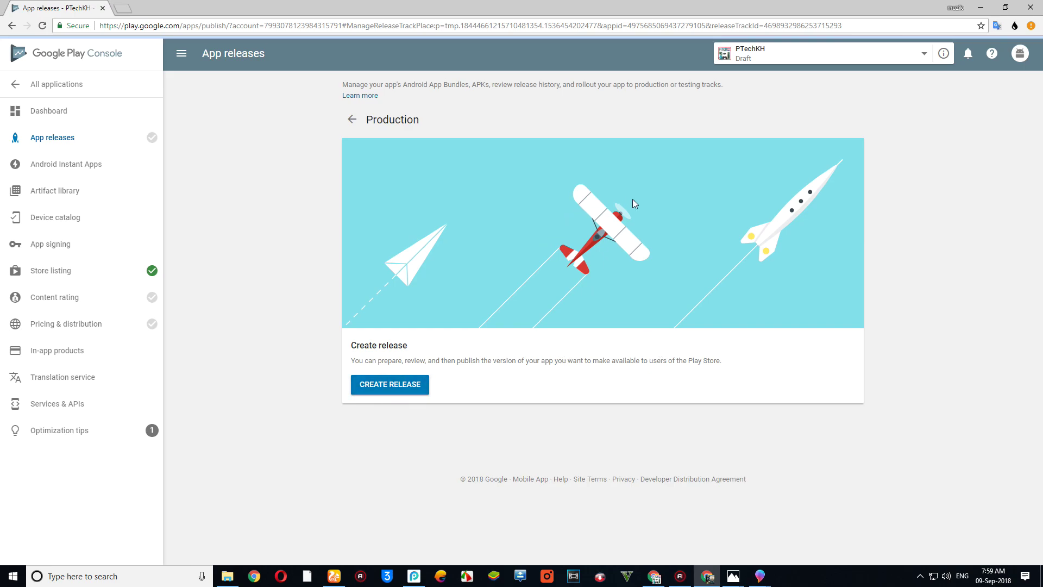
left_click(370, 252)
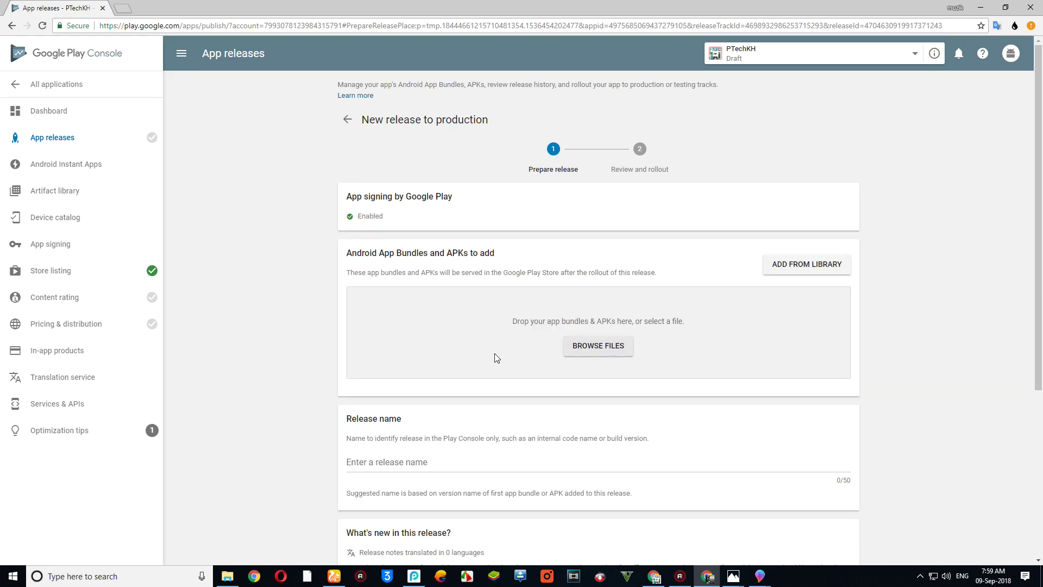
- Upload the PTechKh APK from the Desktop folder into the production release
left_click(597, 350)
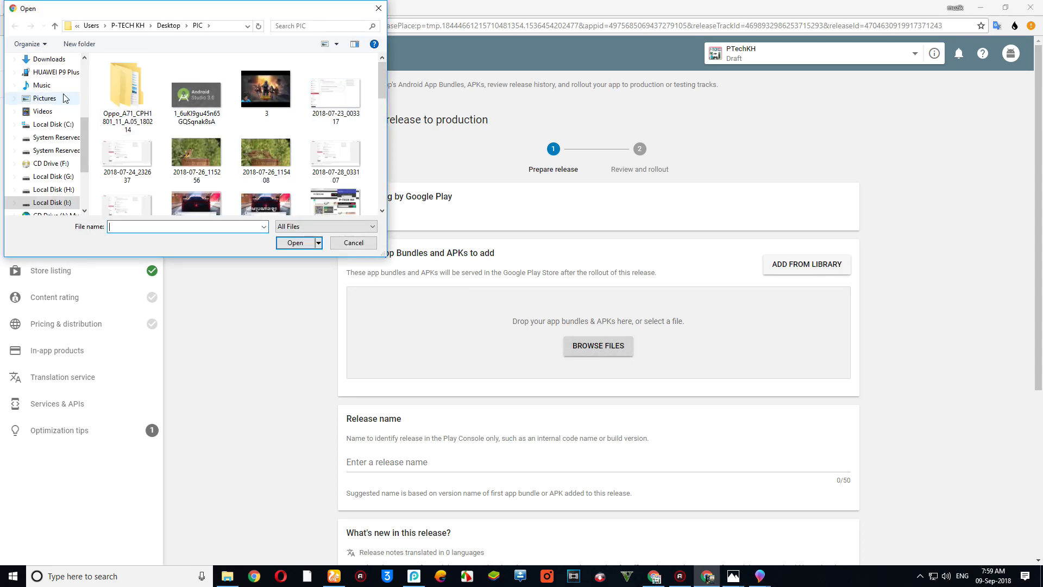
scroll(43, 63, "up", 1)
left_click(45, 72)
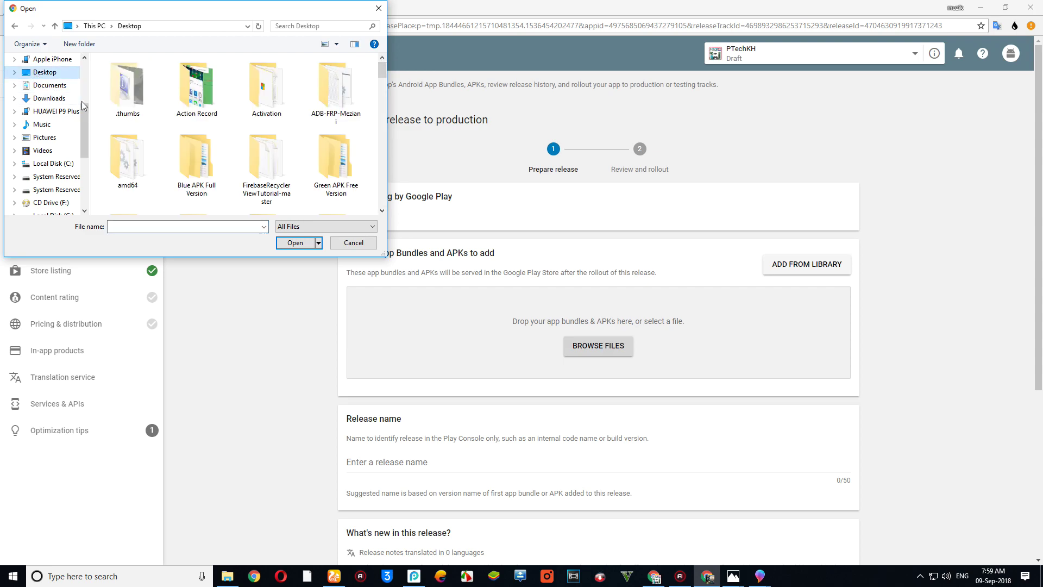
scroll(304, 142, "down", 5)
scroll(319, 146, "down", 5)
left_click(272, 160)
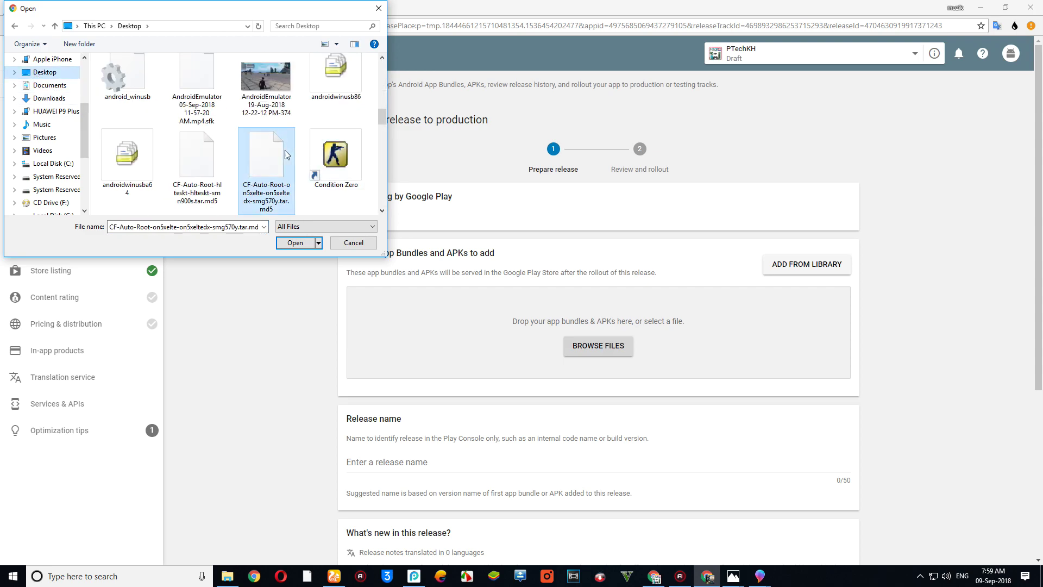
key("p")
key("p")
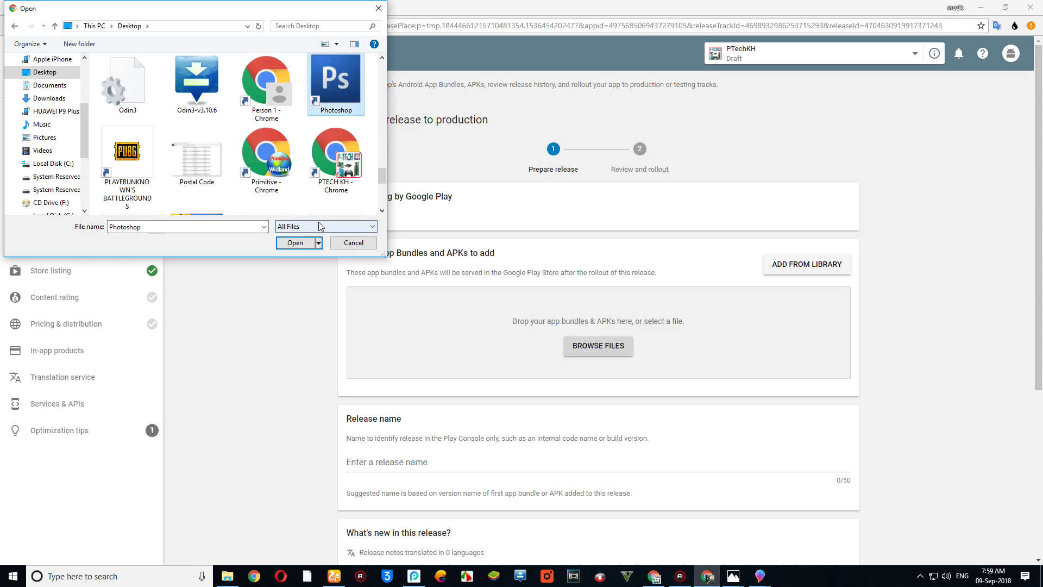
key("p")
key("p")
key("p")
key("p")
key("p")
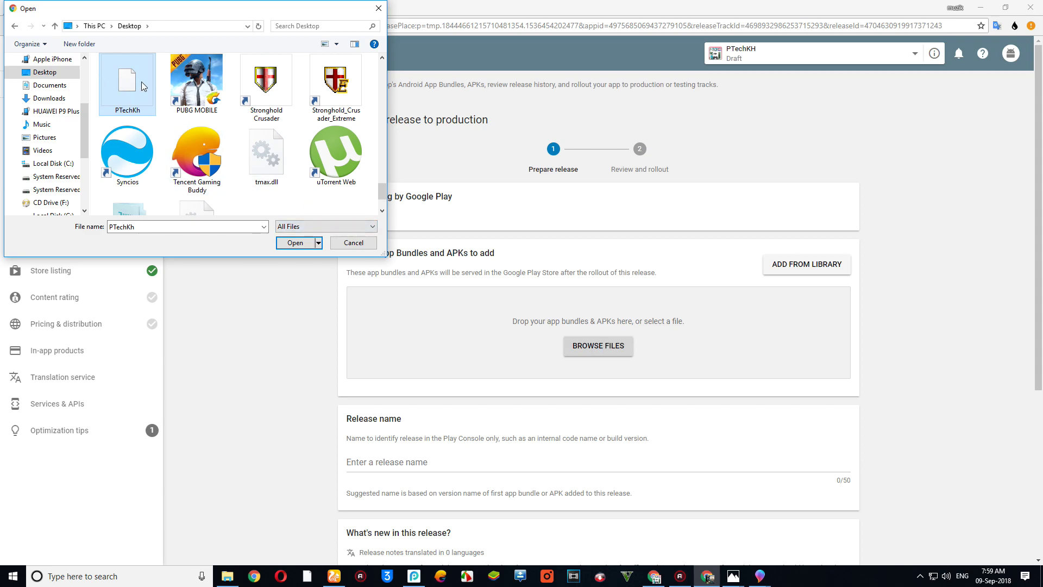
double_click(139, 85)
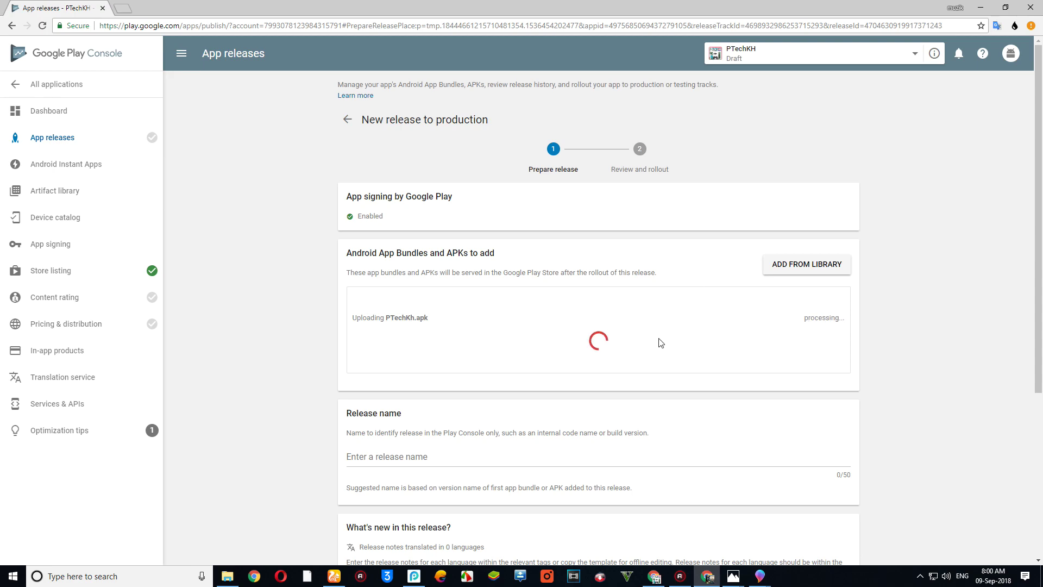
- Replace the en-US release notes with 'Fix Bugs' and 'Fast', save release 1.0, and open its review
scroll(661, 342, "down", 2)
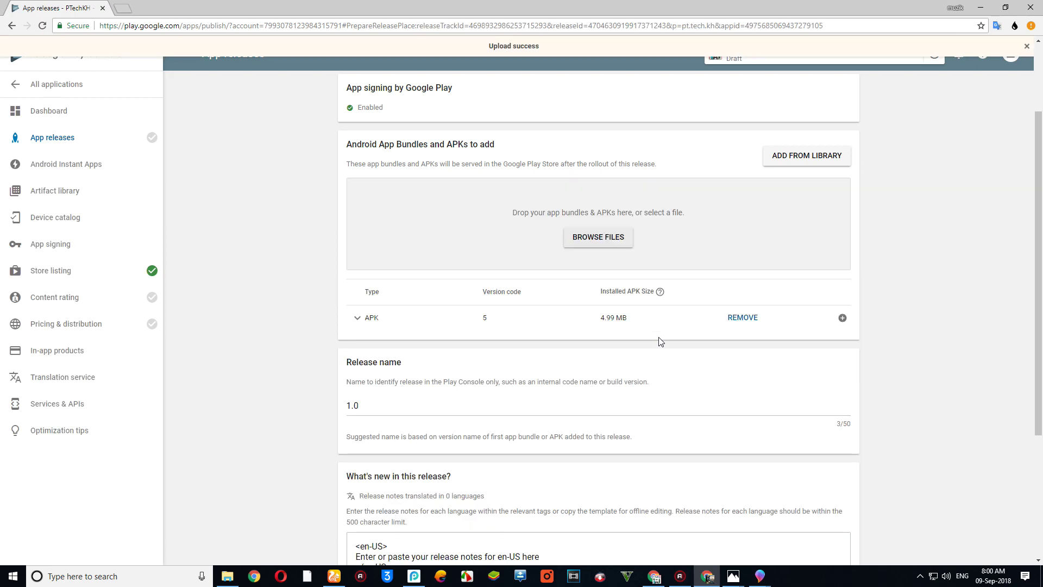
scroll(515, 315, "down", 1)
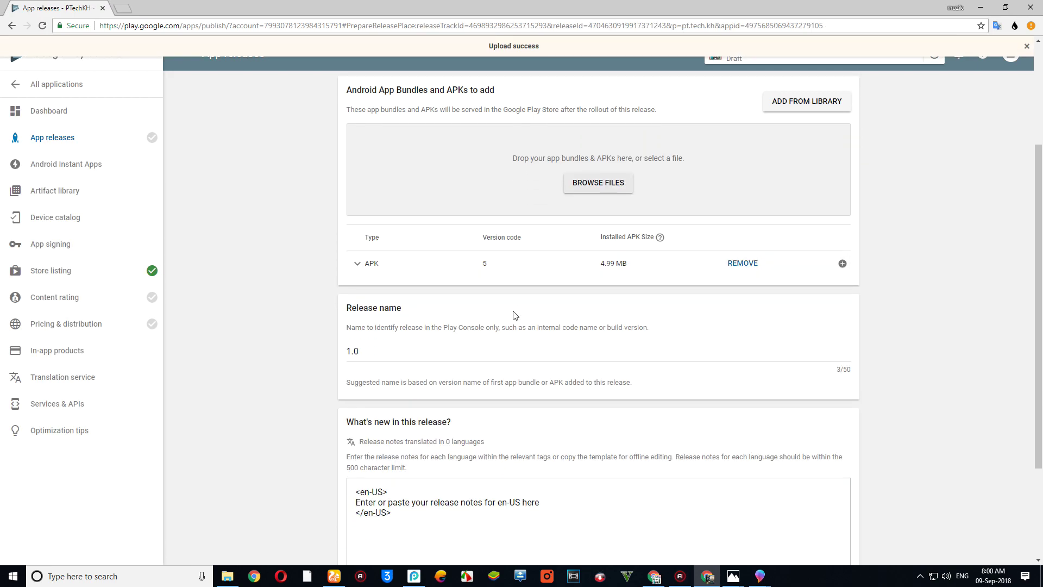
scroll(515, 315, "down", 3)
left_click_drag(554, 358, 354, 360)
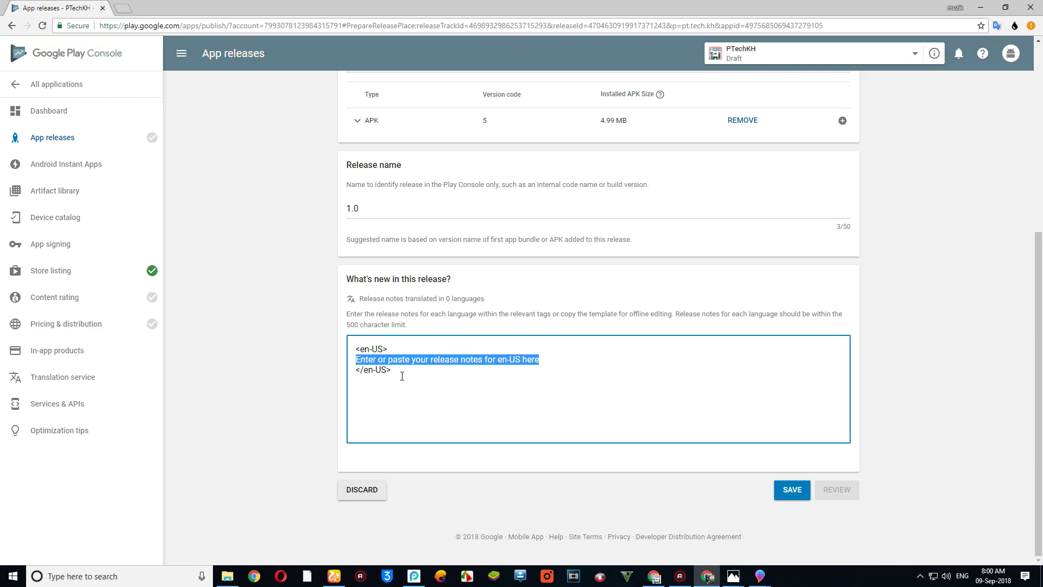
type("Fix Bugs")
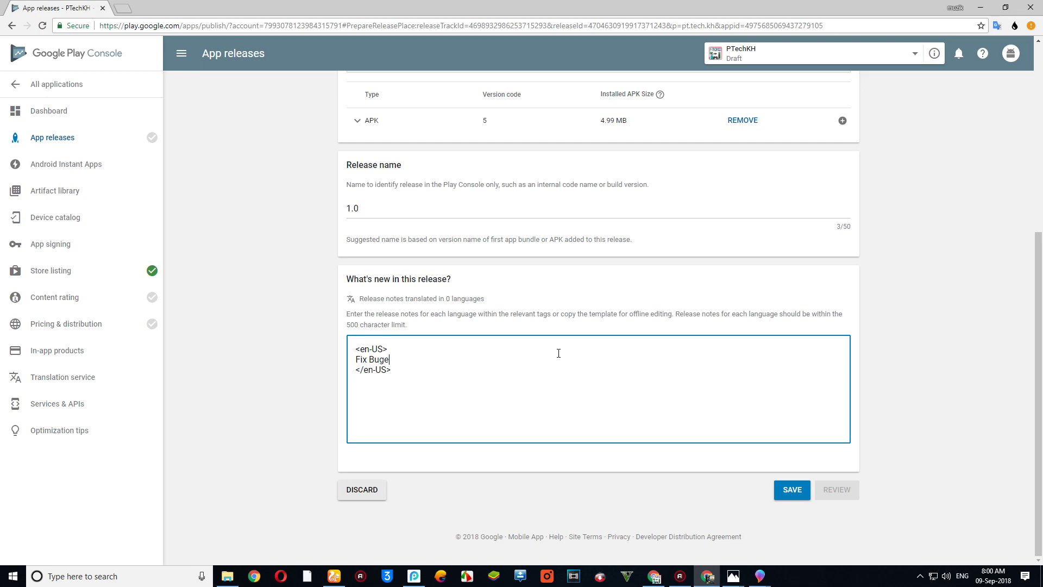
key("BackSpace")
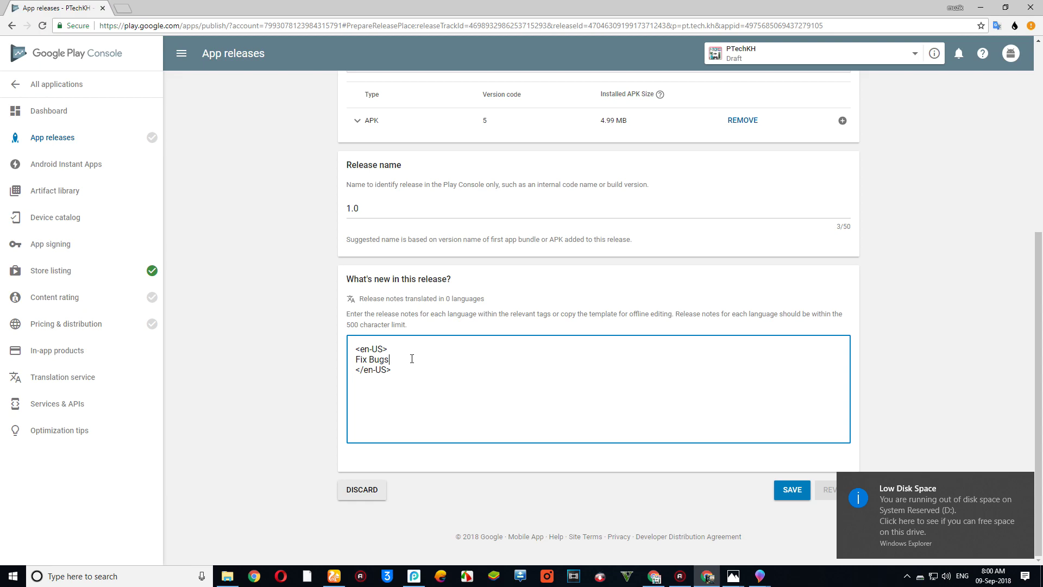
key("Return")
type("fa")
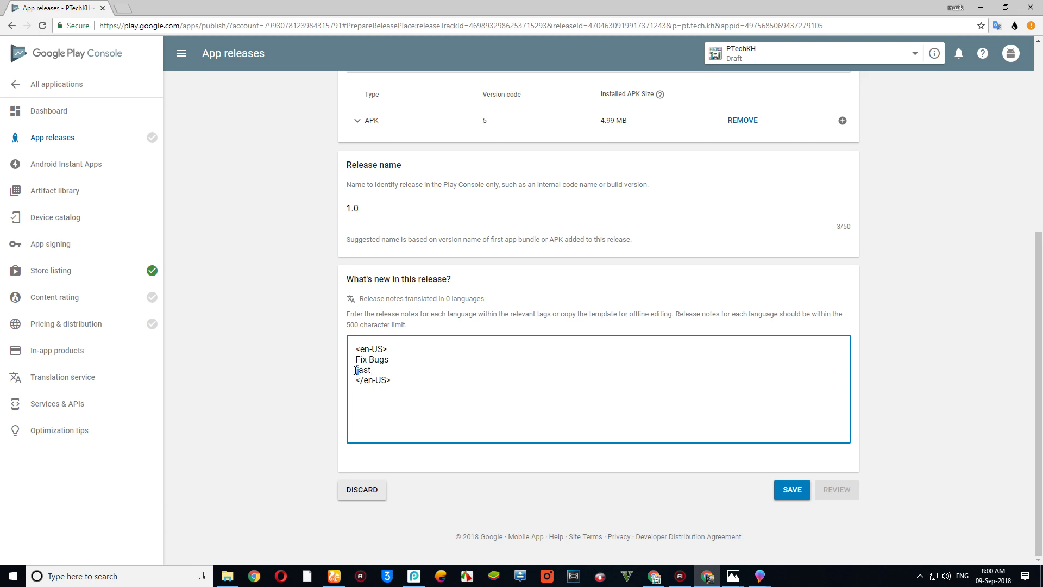
type("F")
left_click(808, 489)
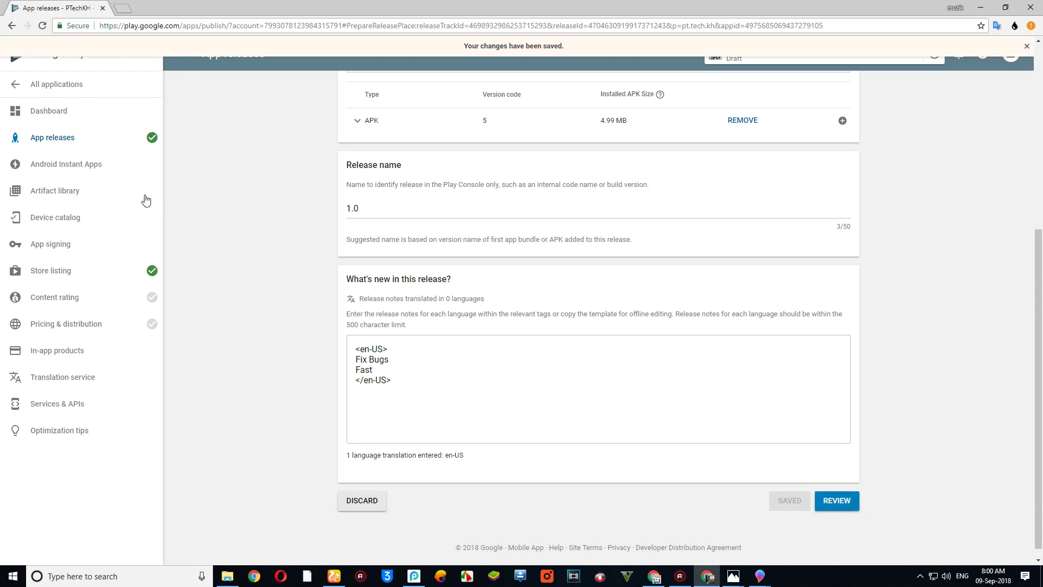
left_click(838, 500)
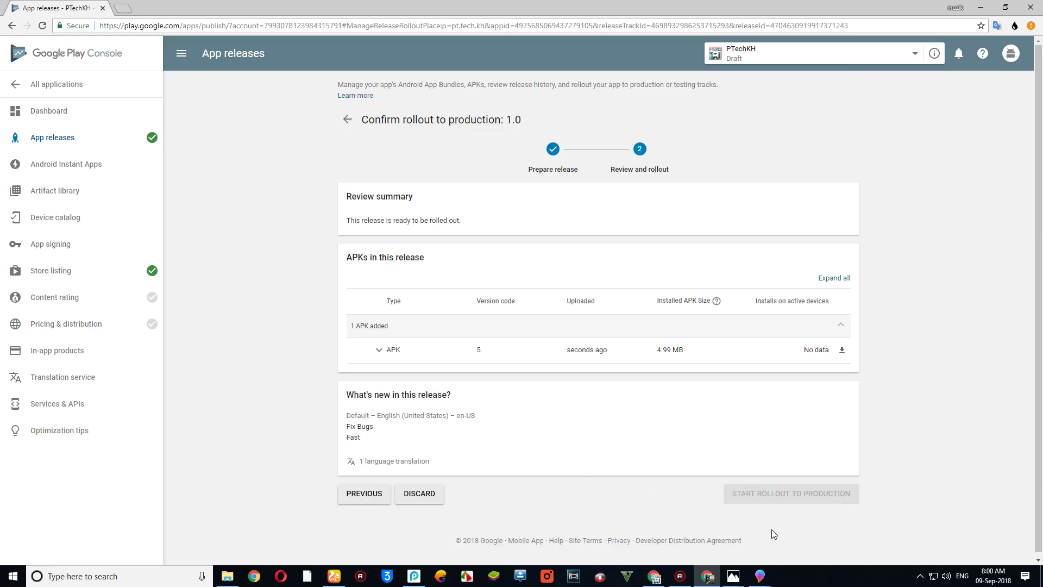
- Begin the content rating questionnaire and enter the contact e-mail in both e-mail fields
left_click(89, 300)
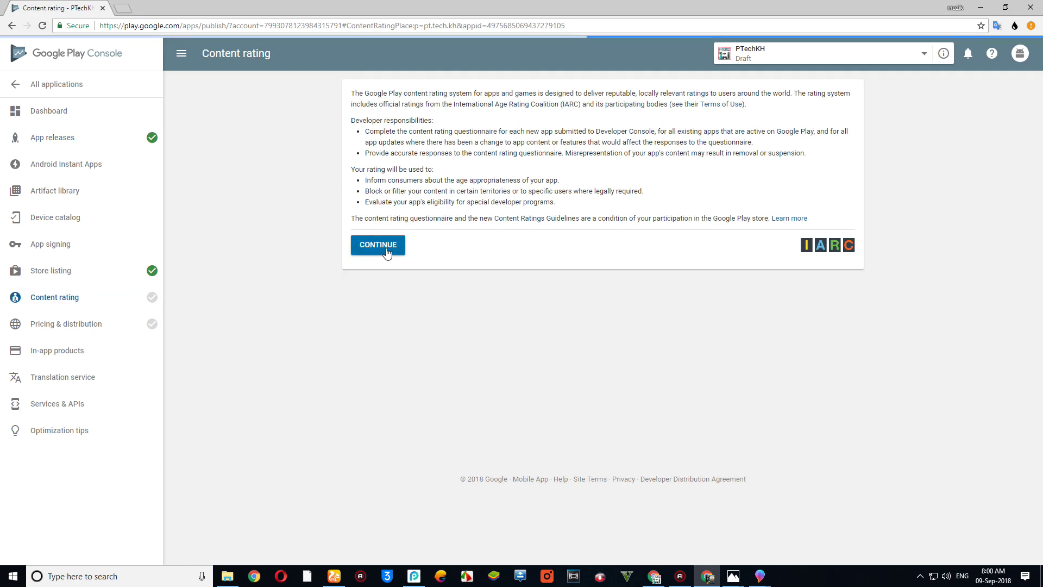
left_click(379, 245)
left_click(519, 168)
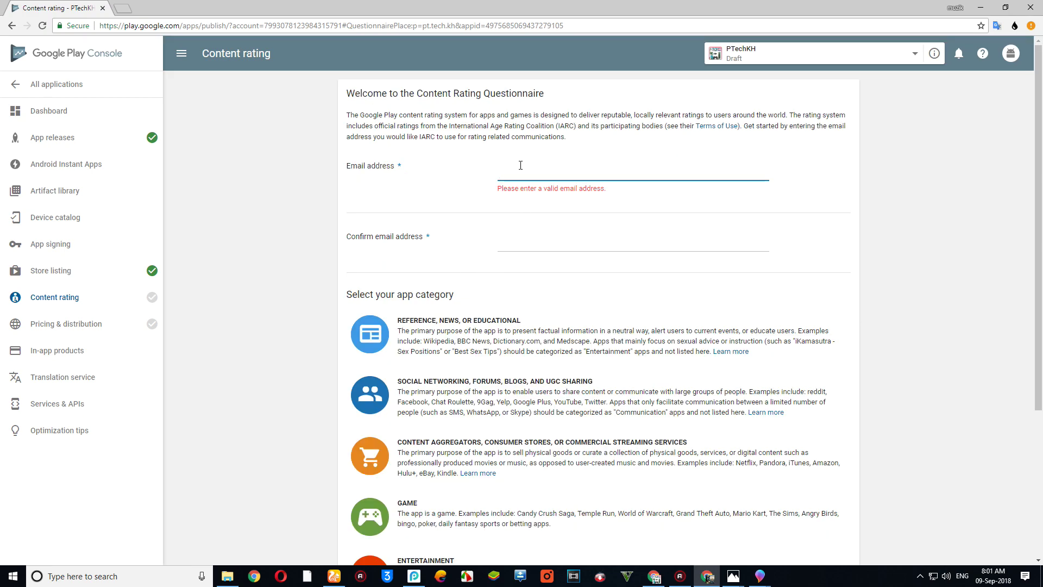
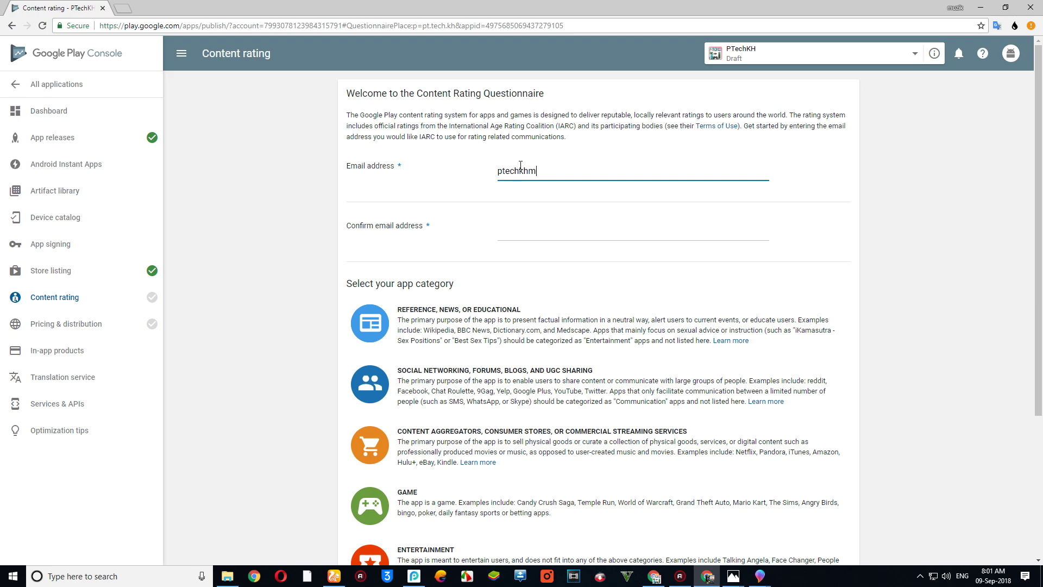
key("ctrl+a")
key("ctrl+c")
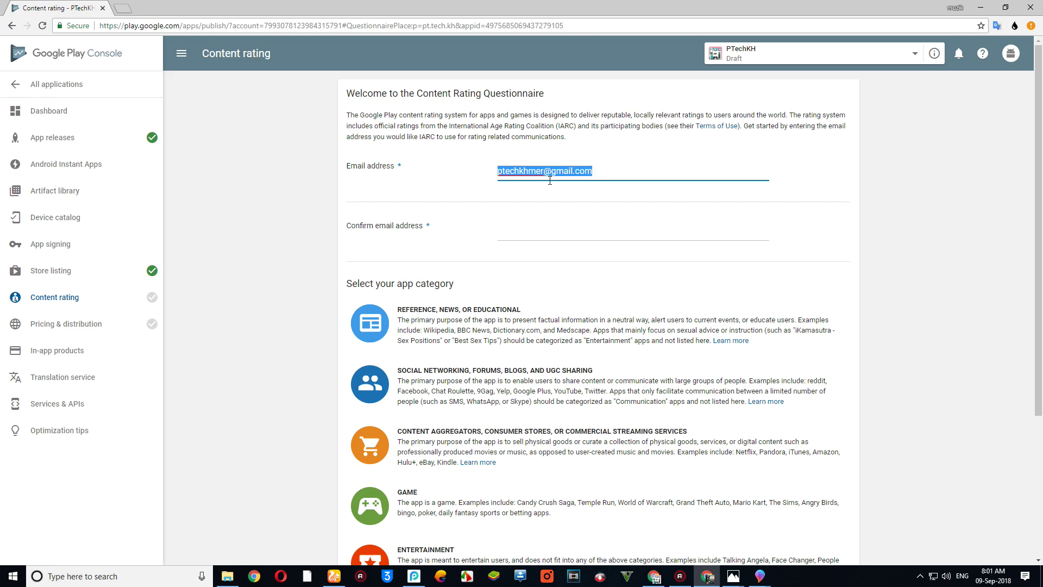
left_click(524, 231)
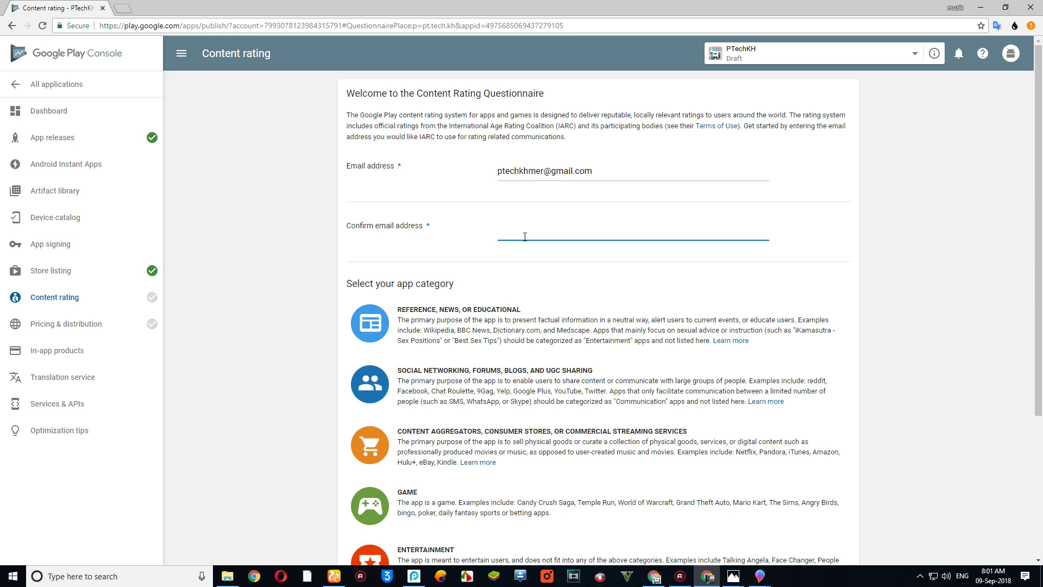
key("ctrl+v")
scroll(566, 211, "down", 3)
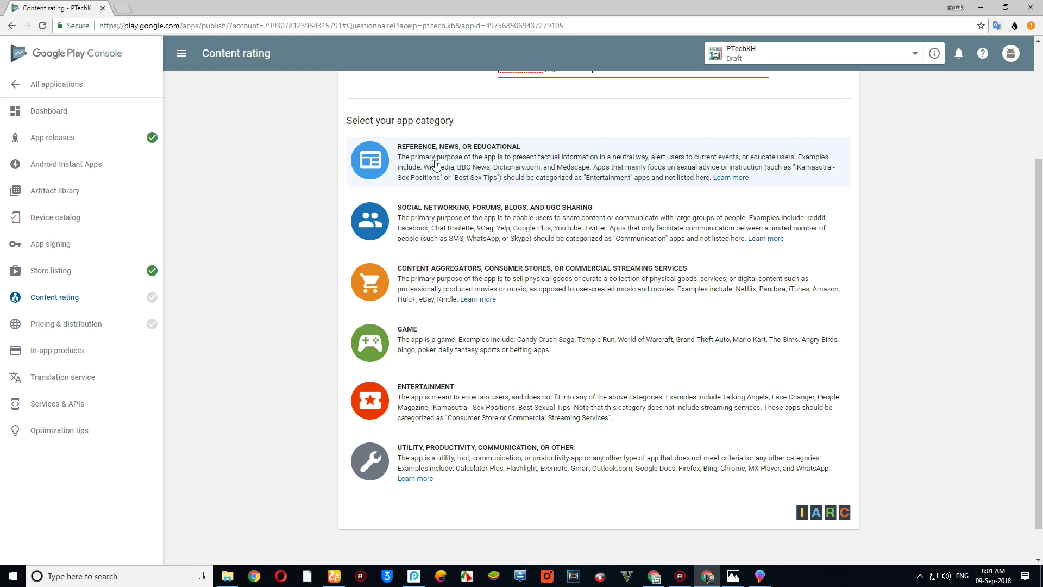
- Choose the Reference, News, or Educational category and answer No to every question
left_click(435, 164)
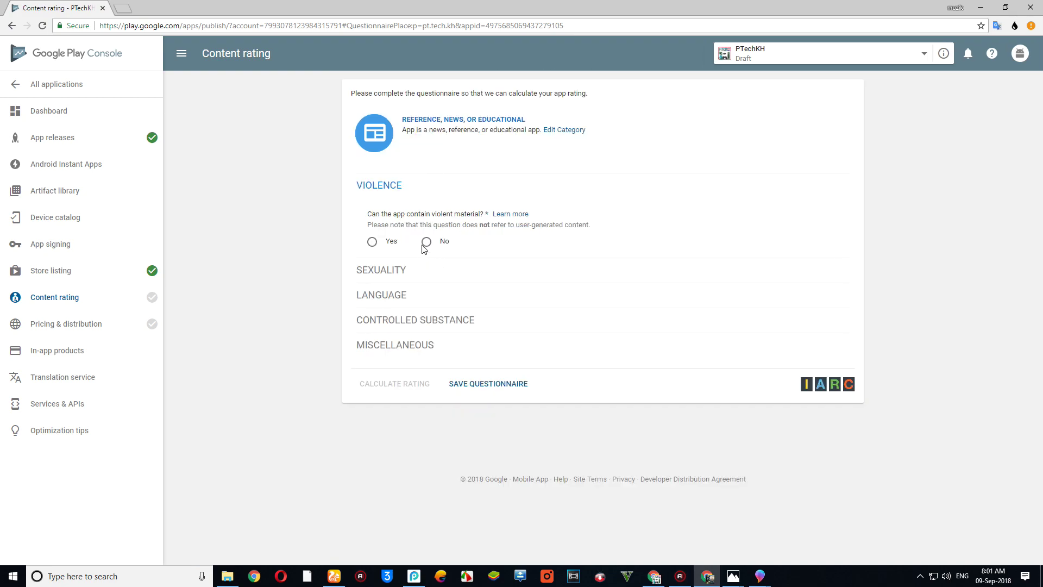
left_click(427, 242)
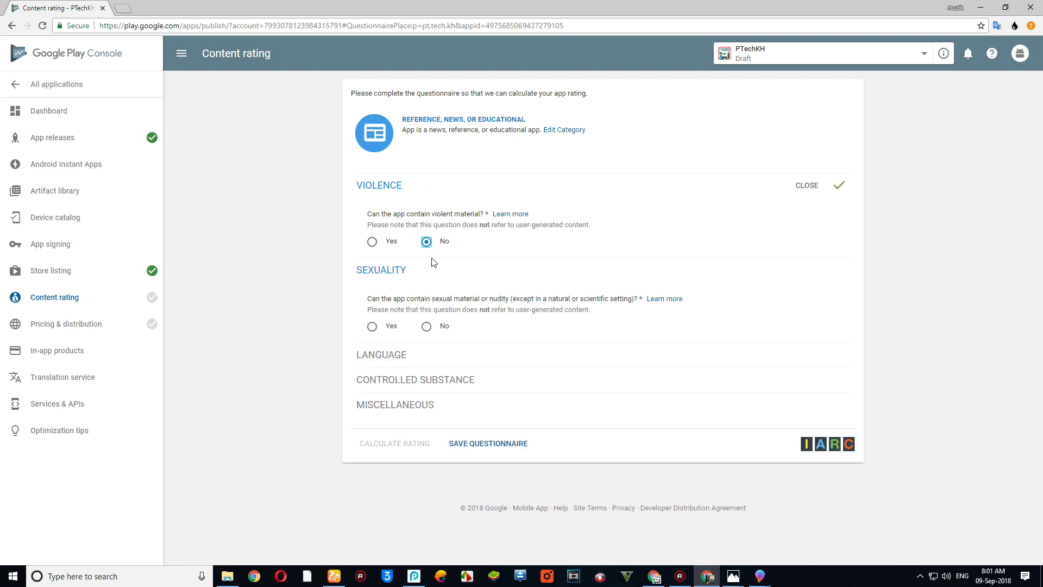
left_click(426, 326)
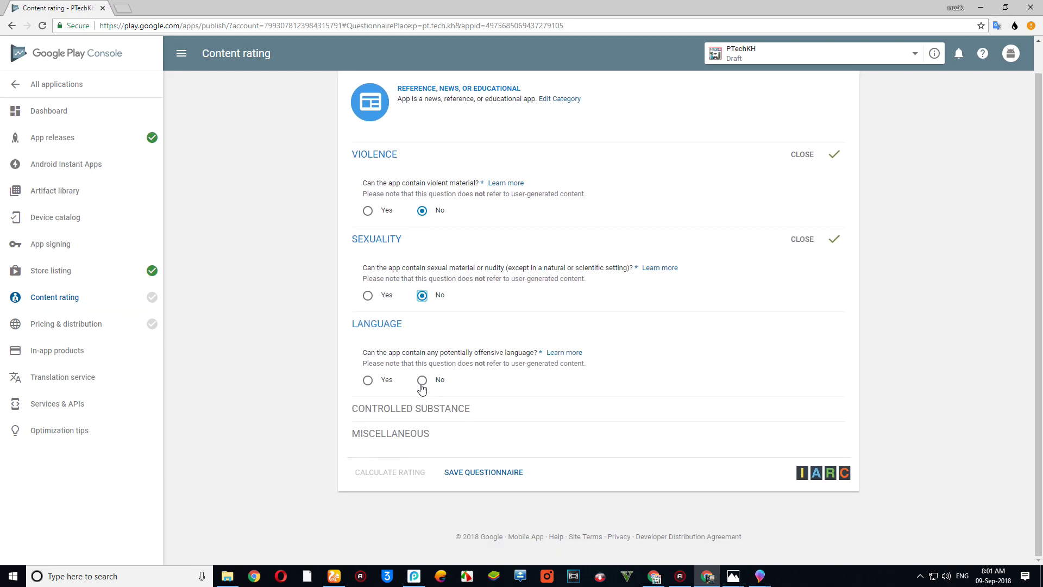
left_click(423, 380)
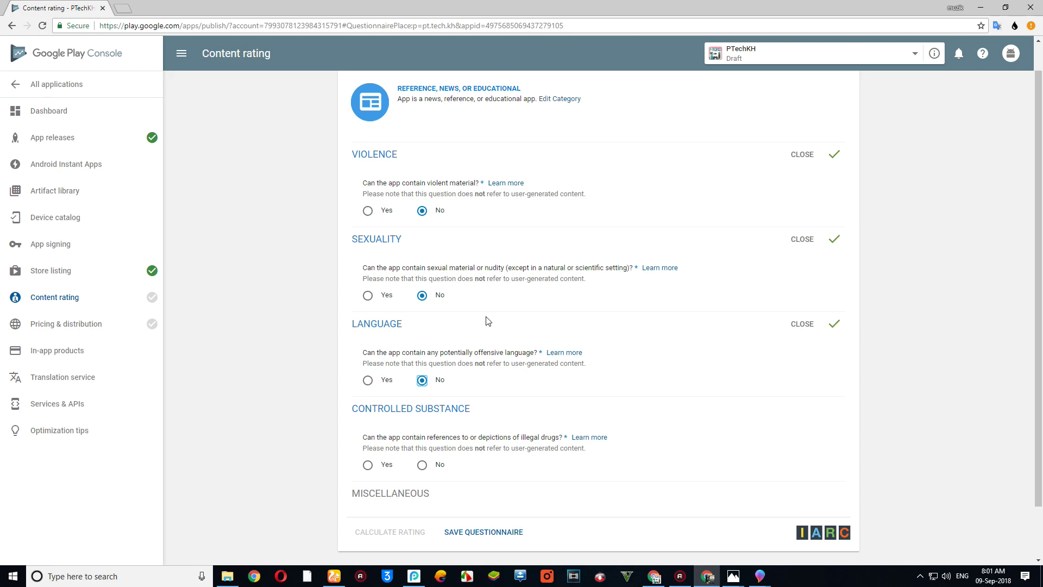
scroll(478, 315, "down", 1)
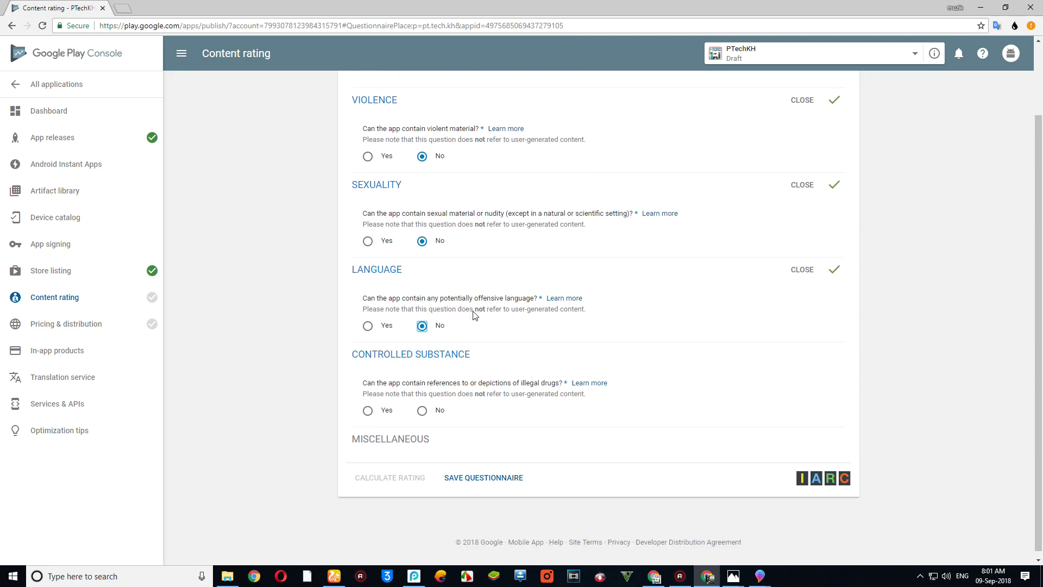
left_click(422, 410)
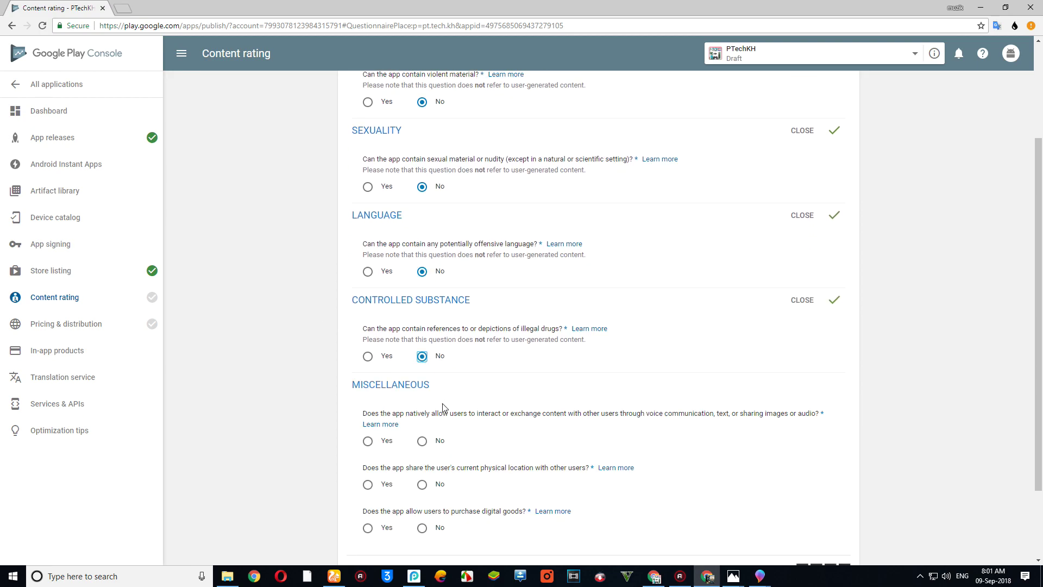
left_click(422, 343)
left_click(422, 386)
left_click(422, 430)
- Save the questionnaire, calculate the content rating, and apply it to the app
left_click(500, 477)
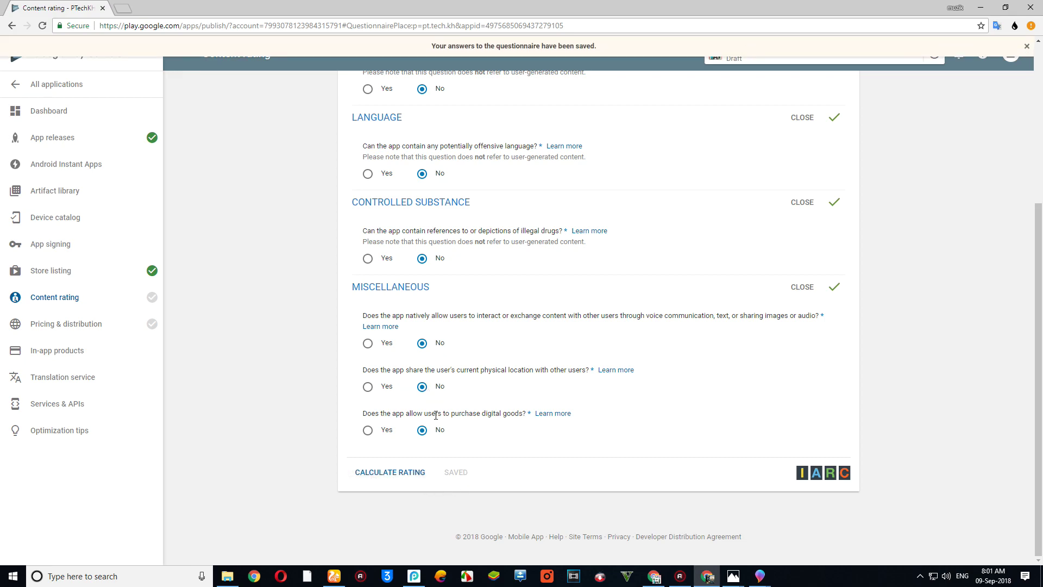
left_click(390, 478)
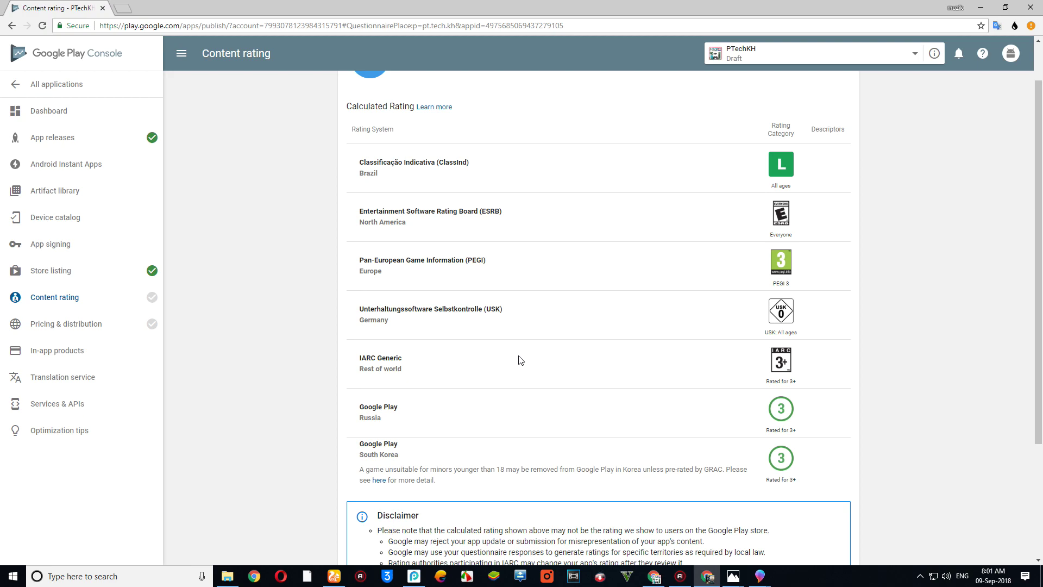
scroll(560, 359, "down", 1)
scroll(559, 359, "down", 3)
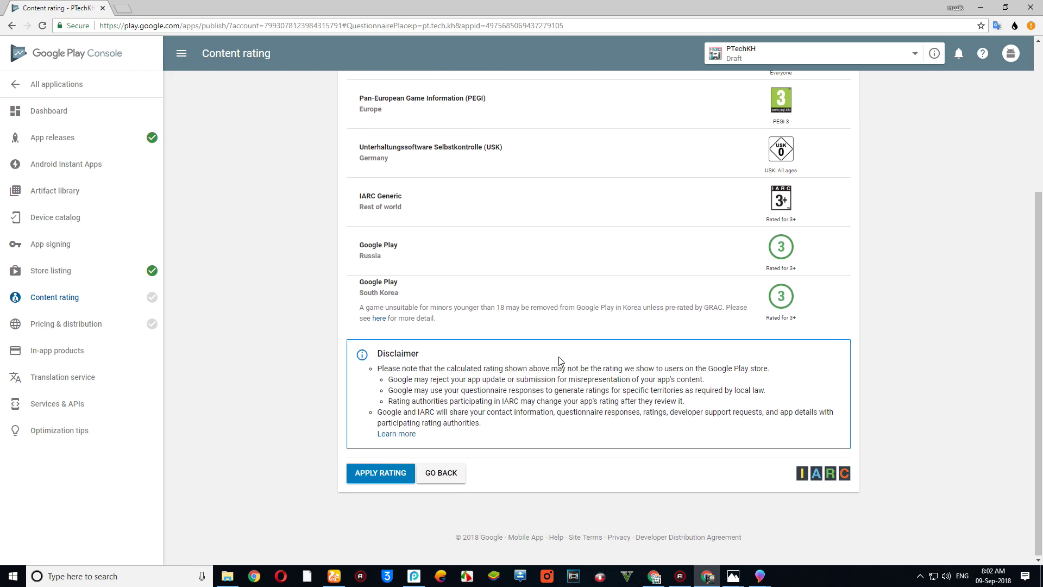
left_click(369, 481)
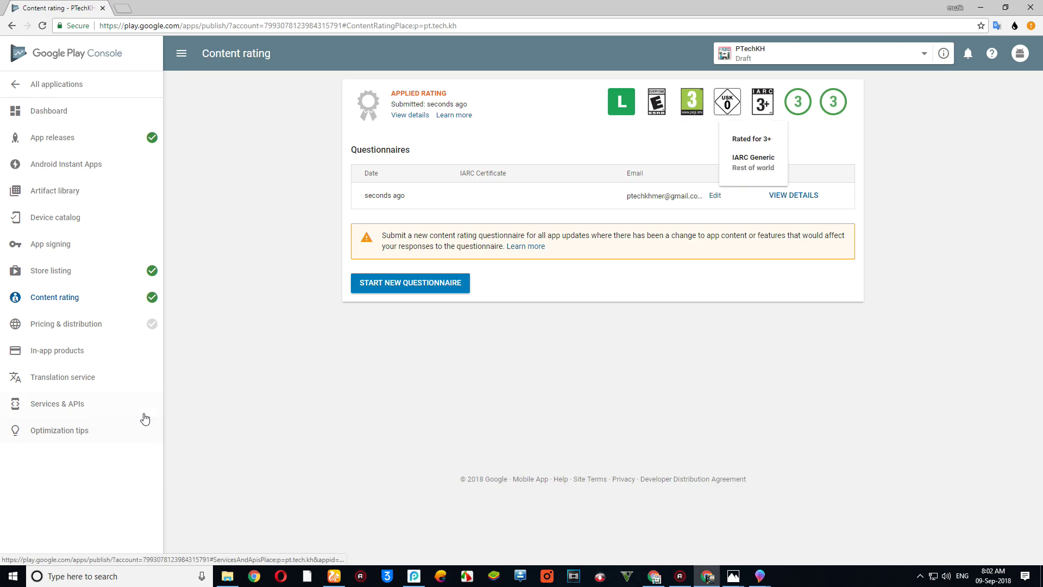
- Set the app to Free on the Pricing & distribution page
left_click(88, 330)
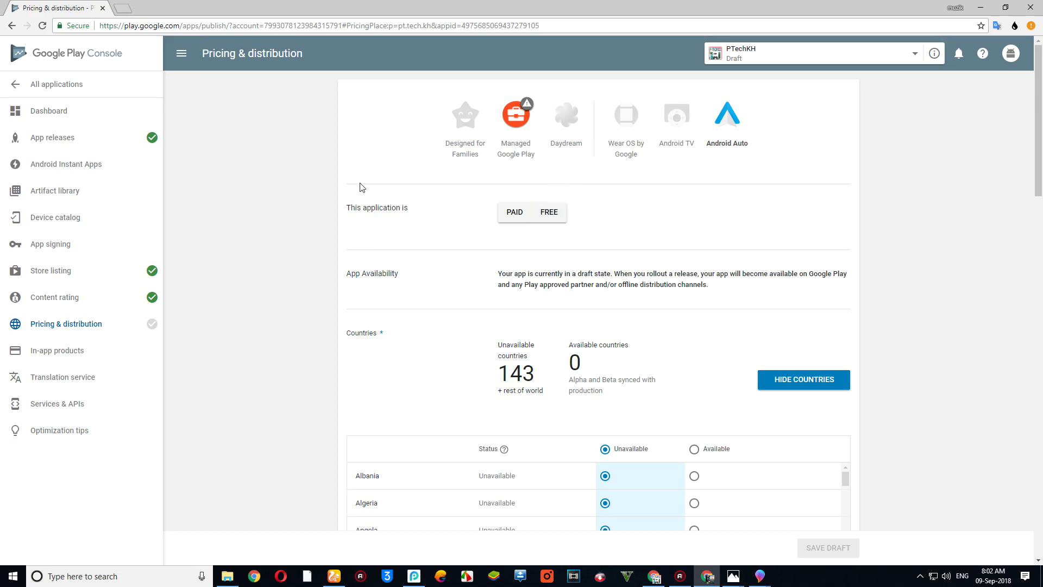
scroll(519, 188, "down", 1)
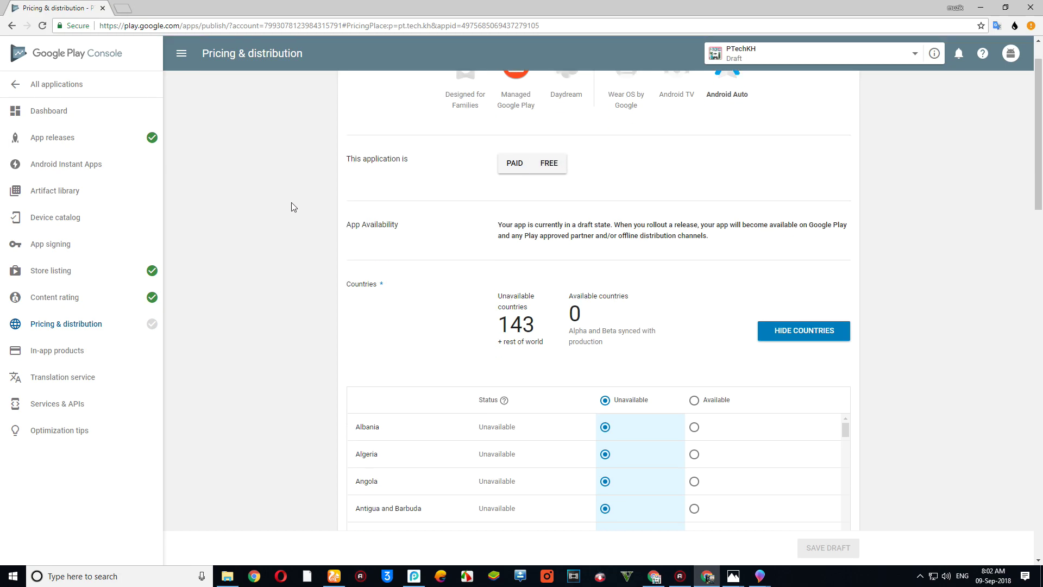
left_click(549, 158)
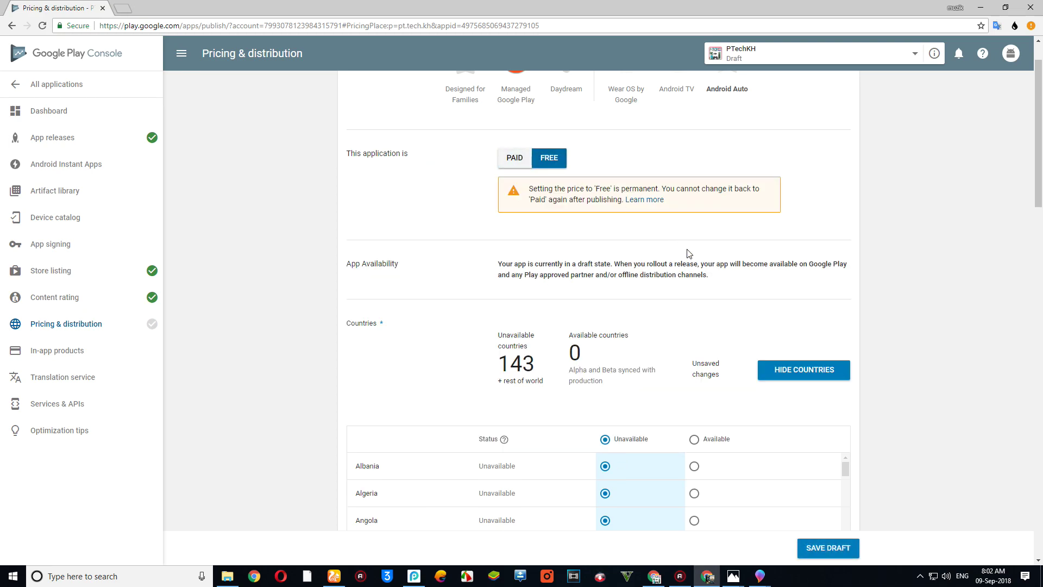
scroll(687, 253, "down", 4)
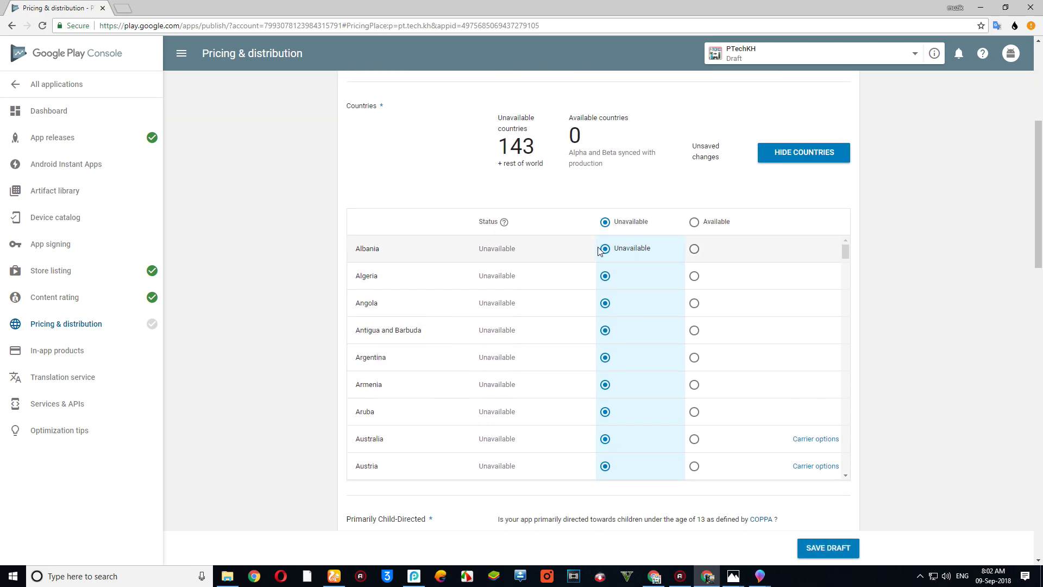
scroll(536, 382, "down", 4)
scroll(597, 348, "up", 2)
scroll(609, 341, "up", 5)
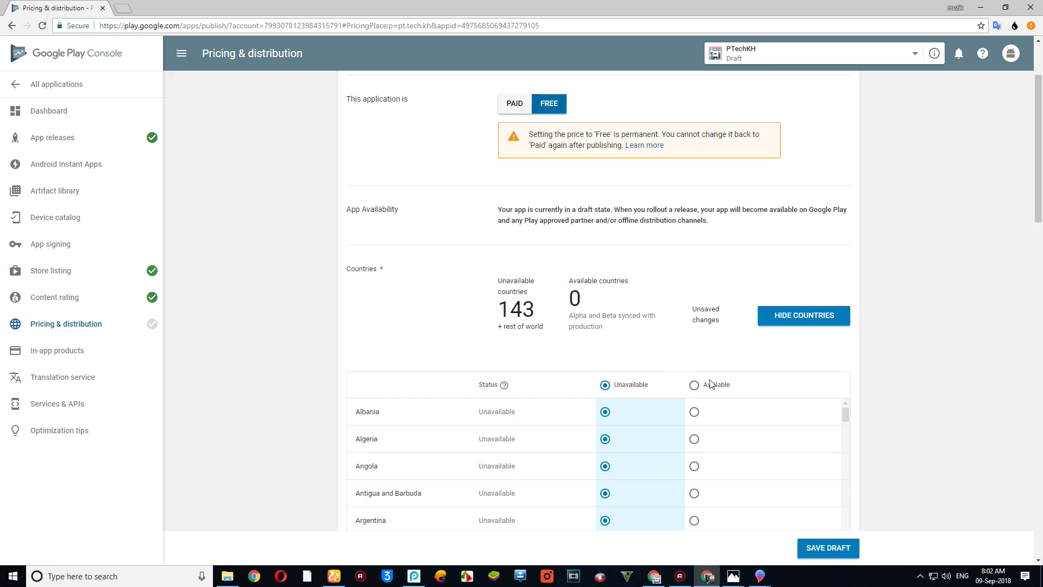
- Mark all 143 countries as available, leaving none unavailable
left_click(694, 386)
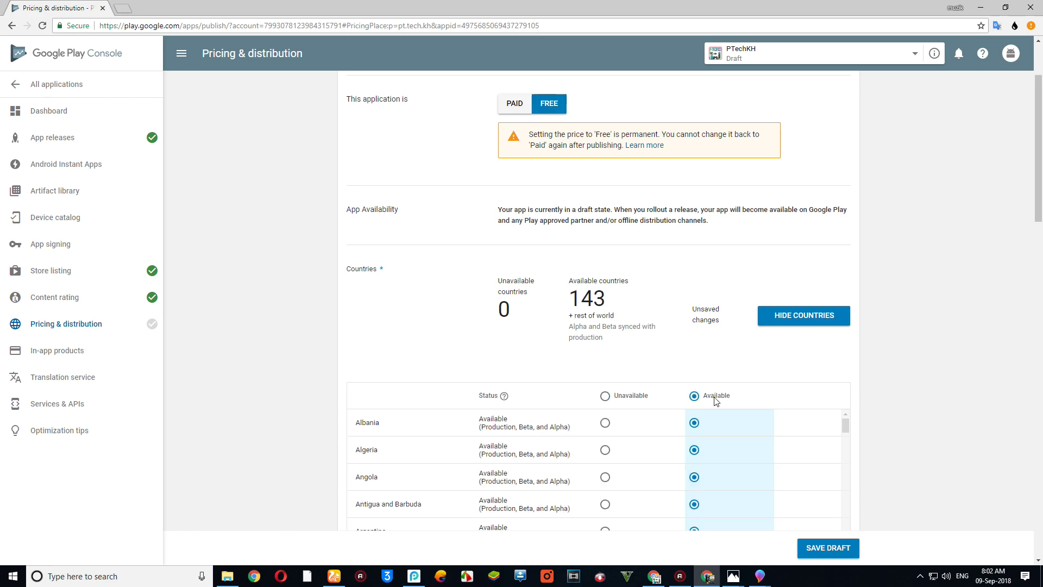
scroll(766, 352, "down", 3)
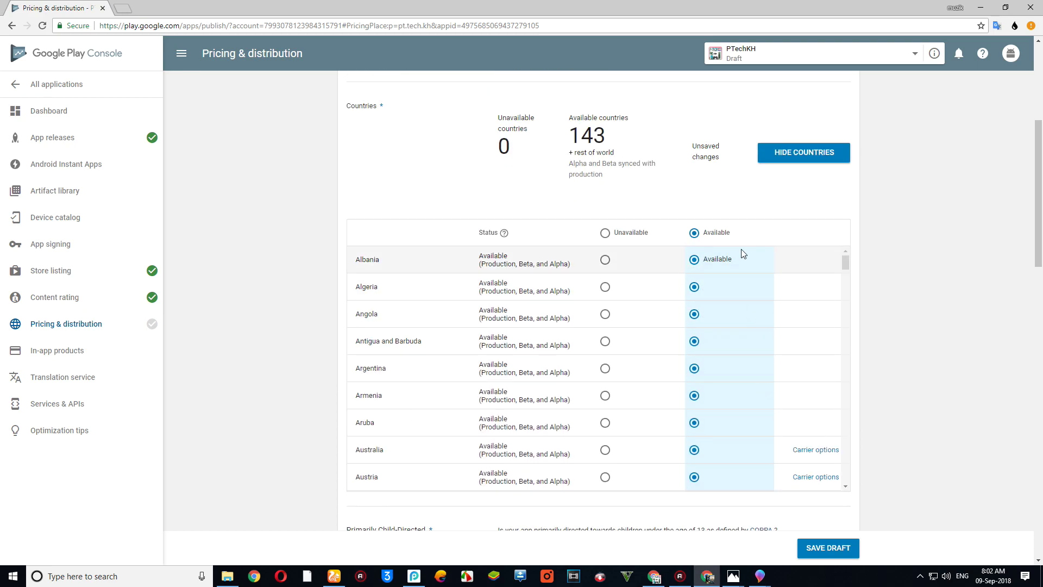
scroll(746, 249, "down", 2)
scroll(757, 228, "down", 1)
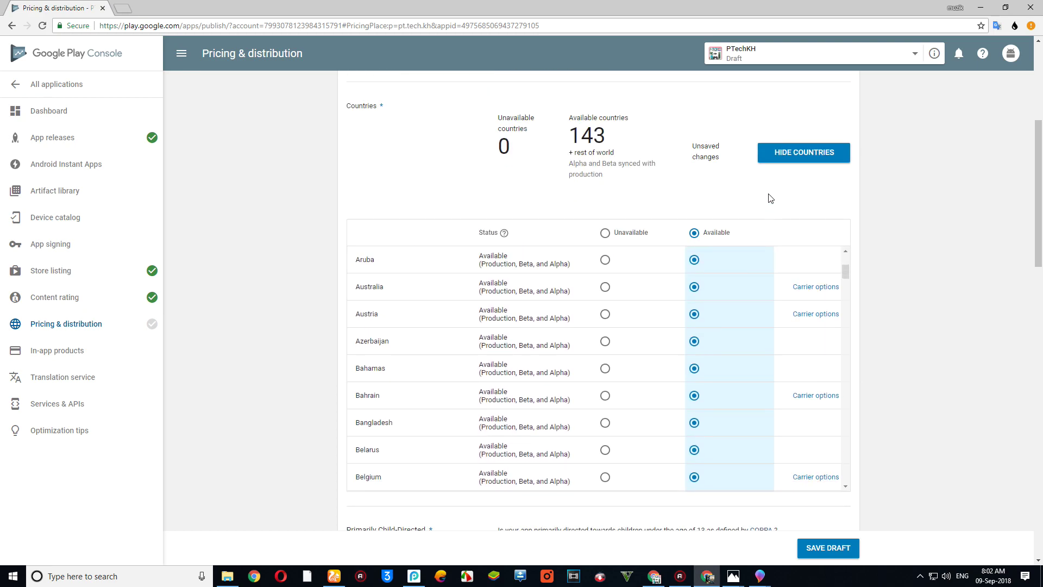
scroll(768, 197, "down", 1)
scroll(768, 202, "down", 2)
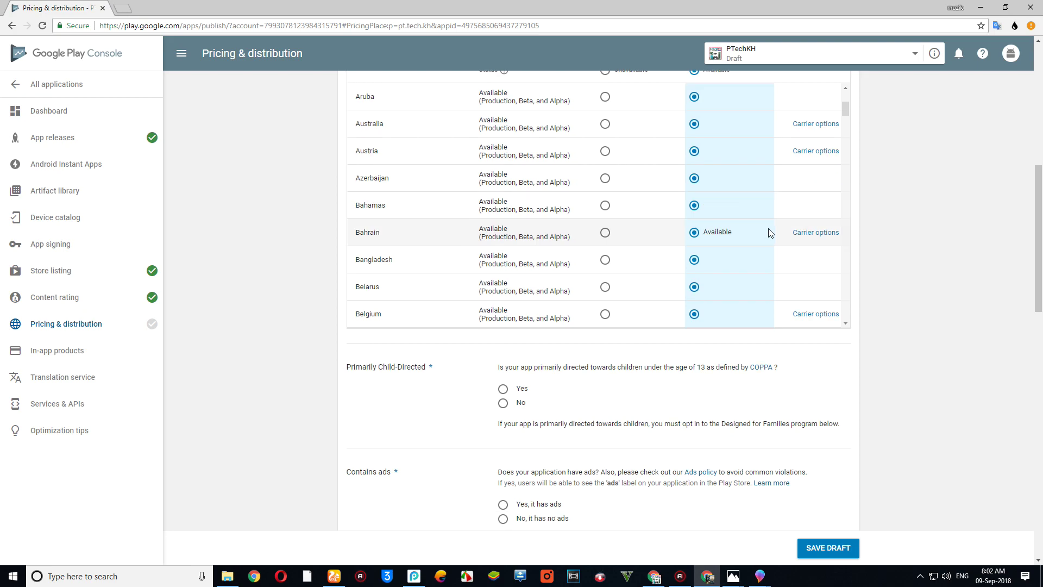
scroll(770, 233, "up", 2)
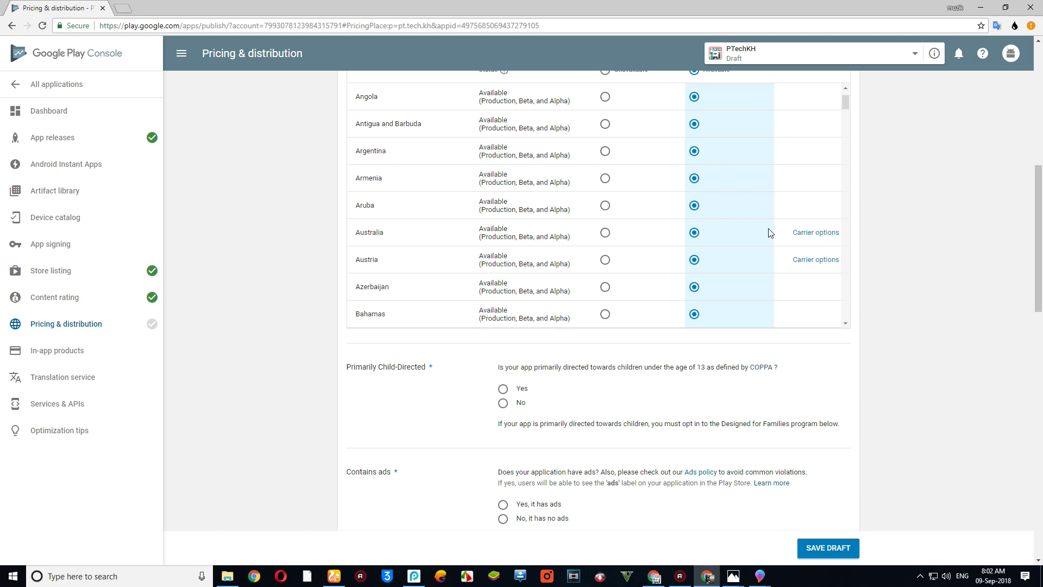
scroll(749, 174, "up", 1)
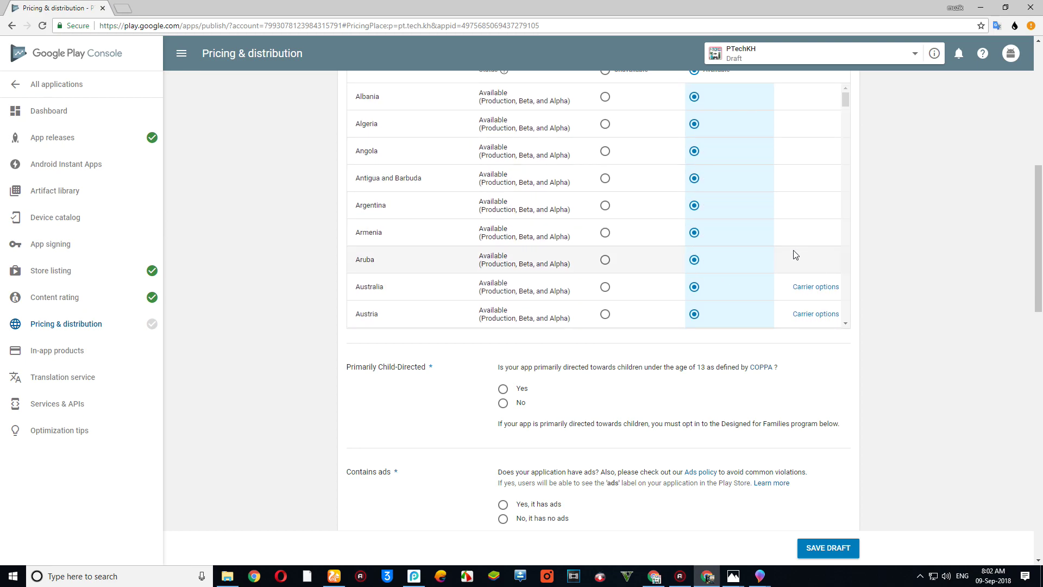
scroll(760, 279, "down", 2)
scroll(760, 283, "down", 2)
scroll(762, 282, "down", 6)
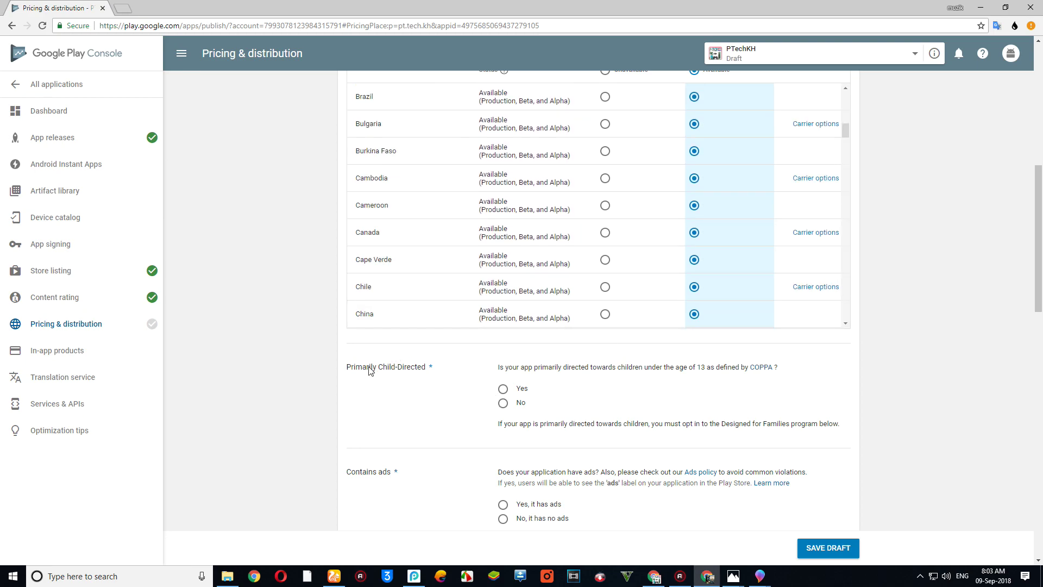
- Declare the app primarily child-directed with 'No, it has no ads'
left_click(502, 389)
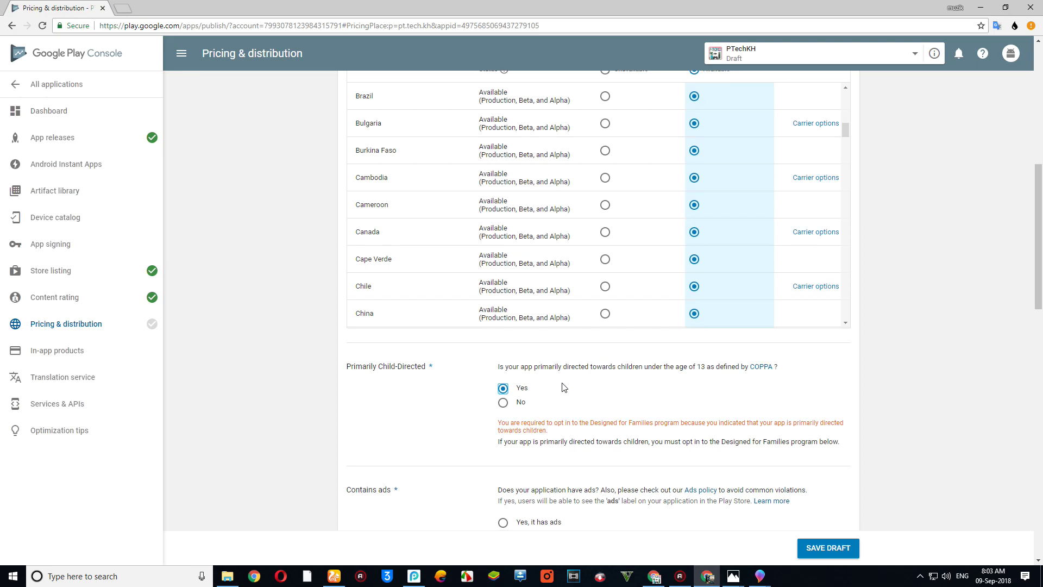
scroll(567, 387, "down", 2)
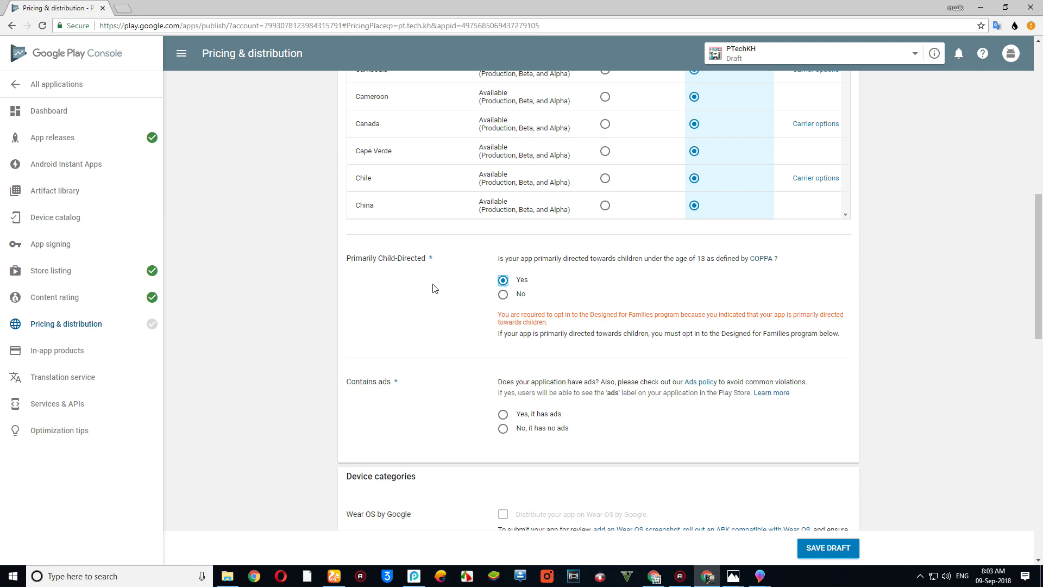
scroll(536, 320, "down", 2)
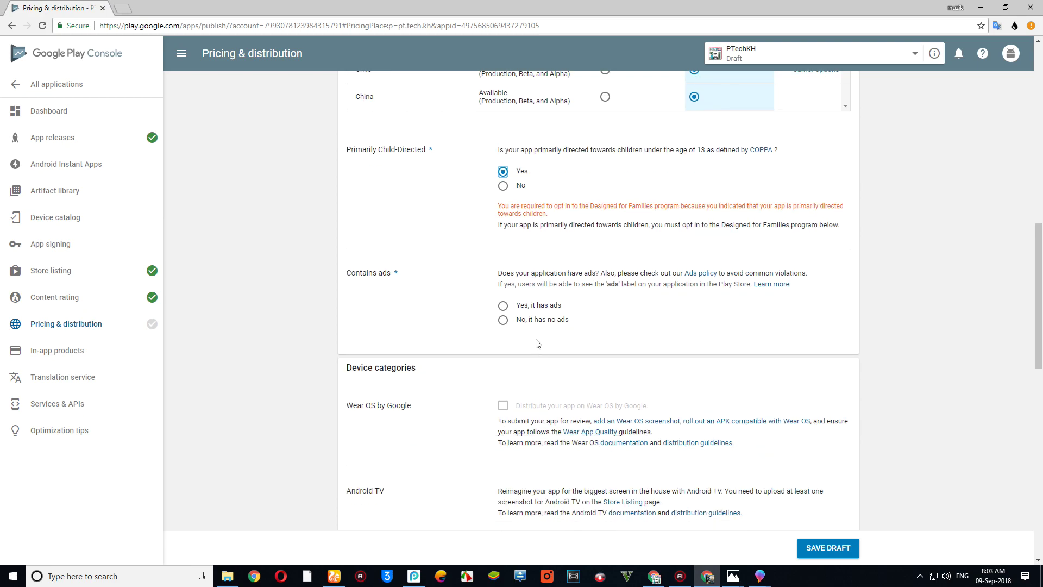
left_click(503, 305)
scroll(524, 338, "down", 1)
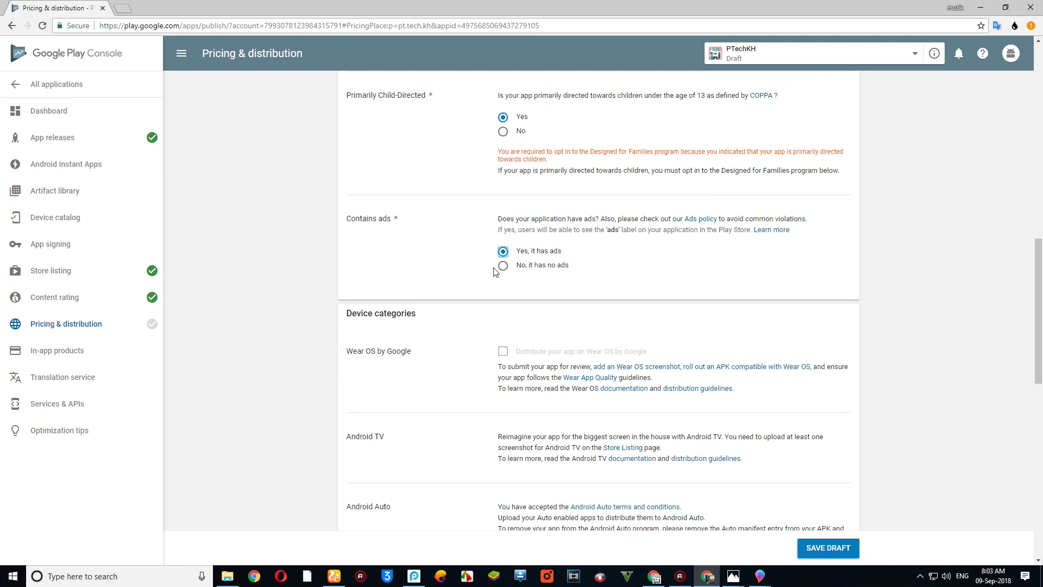
scroll(511, 297, "down", 3)
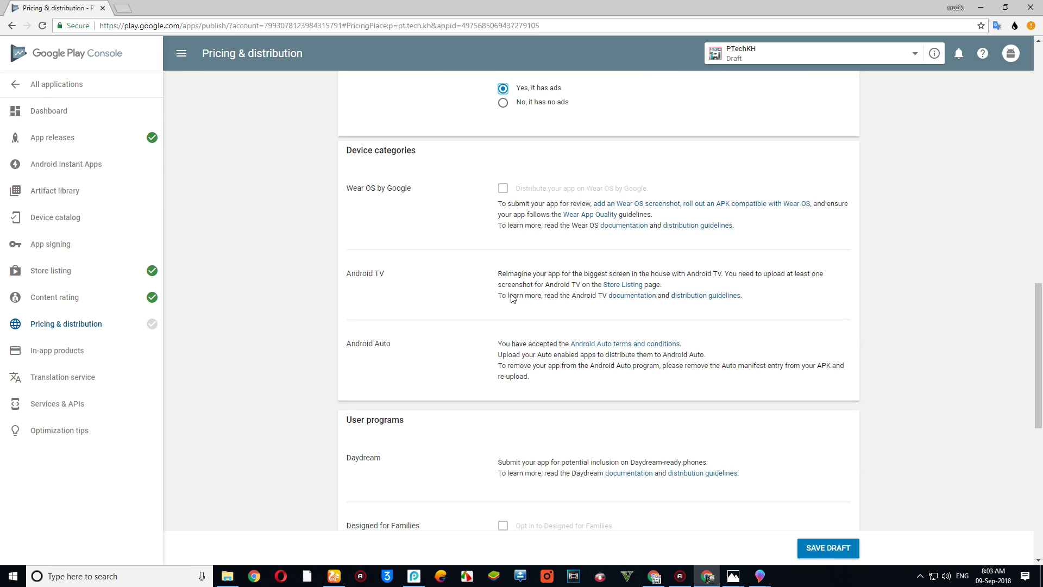
scroll(513, 301, "up", 1)
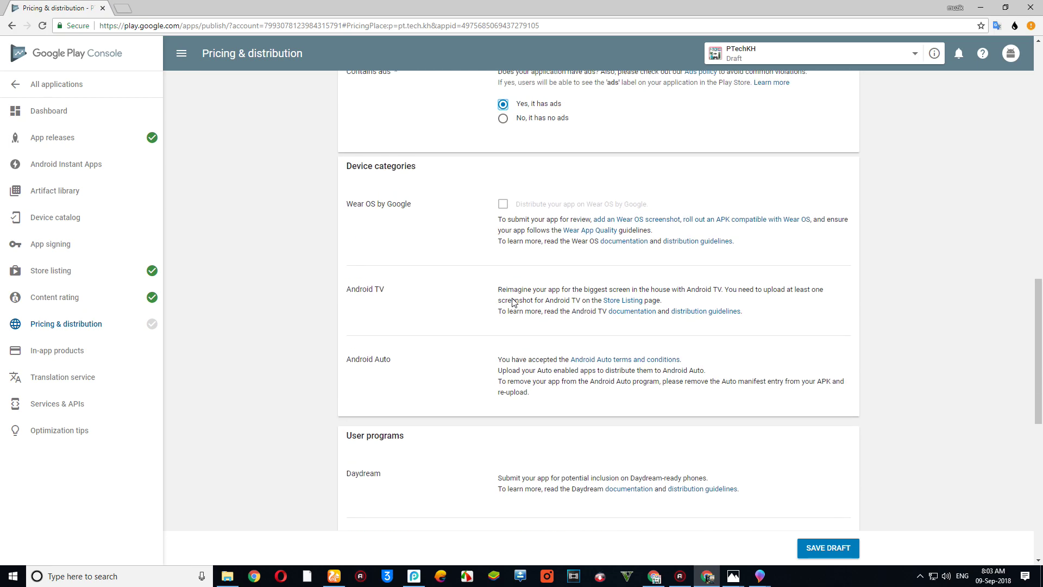
left_click(503, 157)
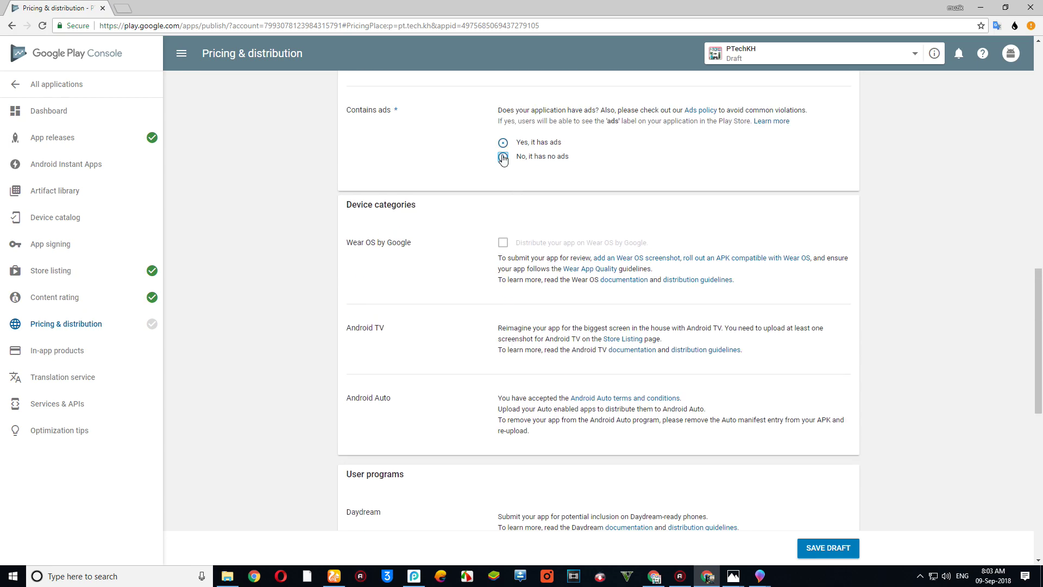
scroll(535, 273, "down", 2)
scroll(535, 274, "down", 6)
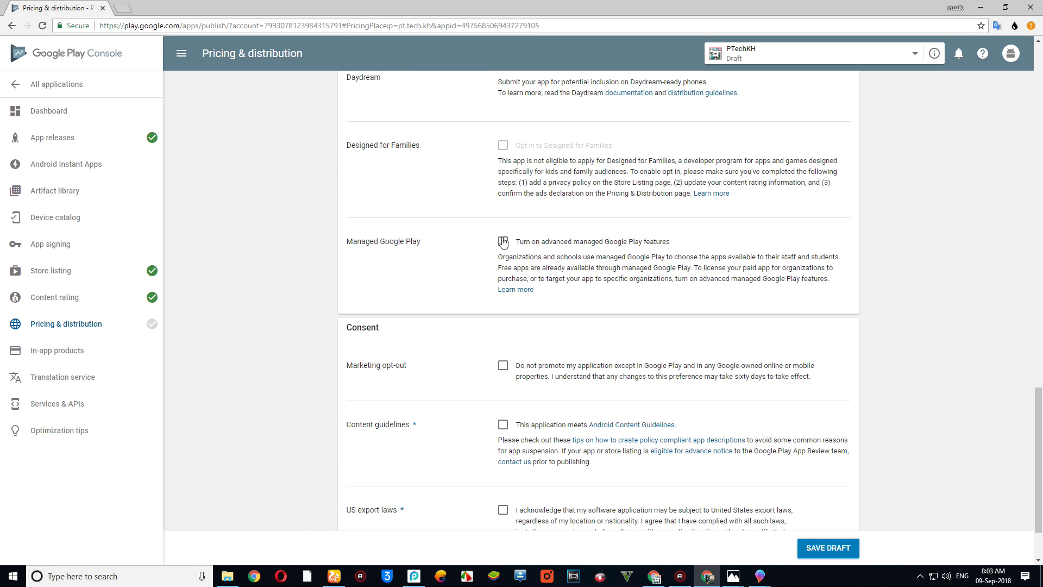
scroll(523, 268, "down", 2)
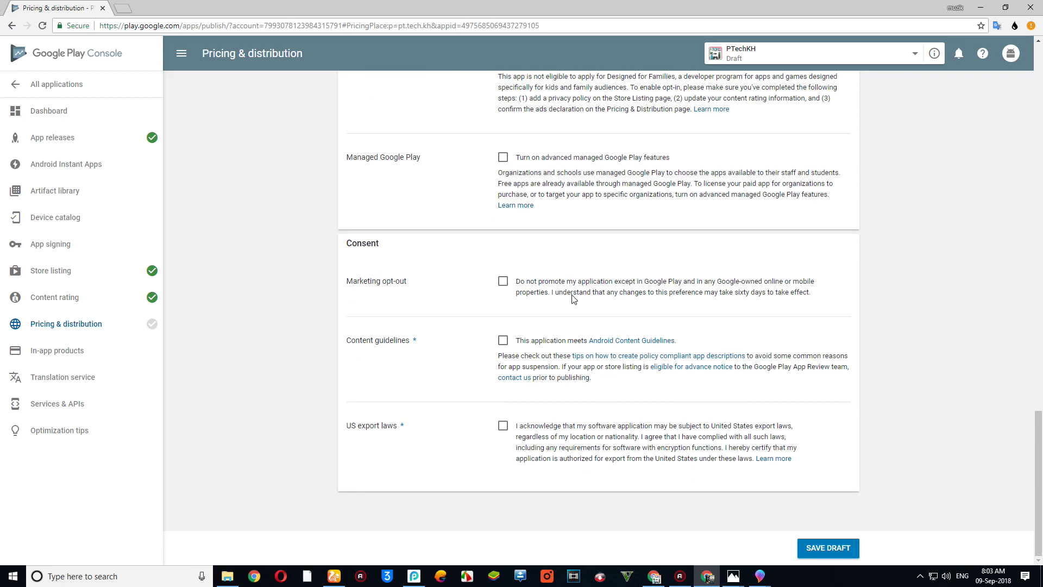
- Tick the marketing opt-out, Android Content Guidelines and US export laws consents, then save the draft
left_click(503, 280)
left_click(503, 340)
left_click(503, 426)
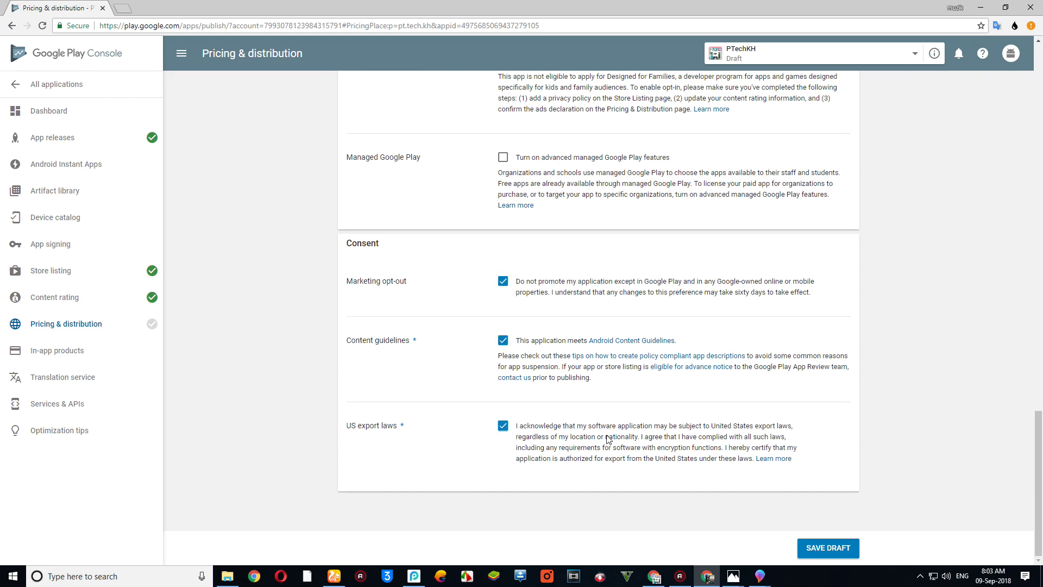
left_click(823, 549)
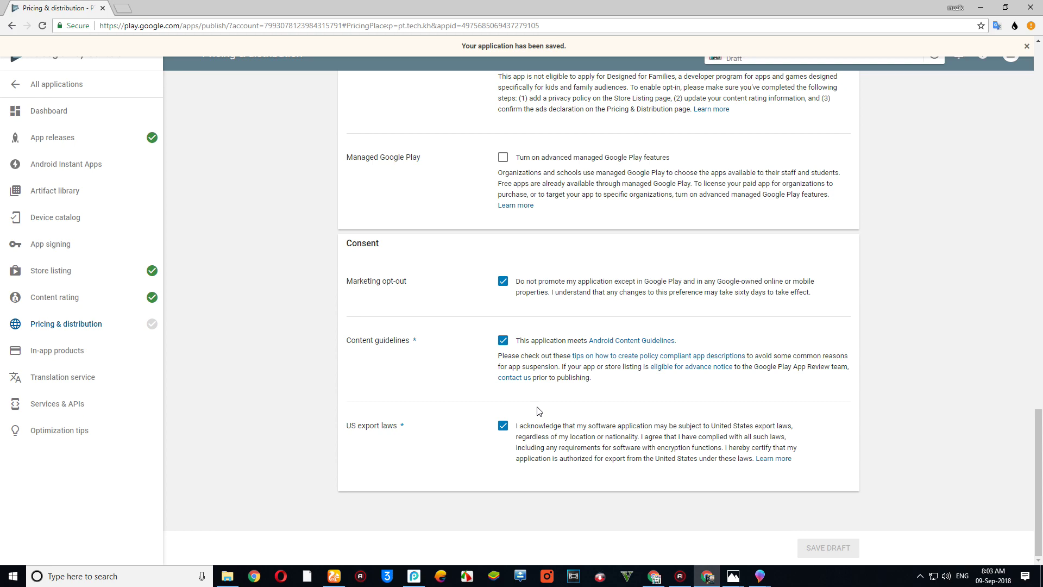
scroll(539, 411, "up", 15)
scroll(533, 401, "down", 5)
scroll(462, 389, "down", 1)
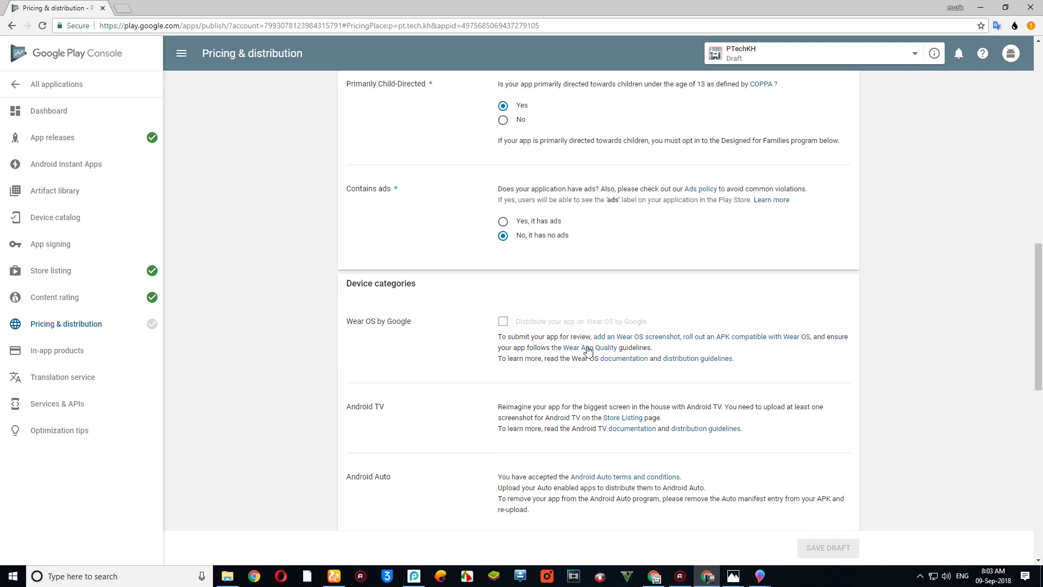
scroll(576, 354, "up", 10)
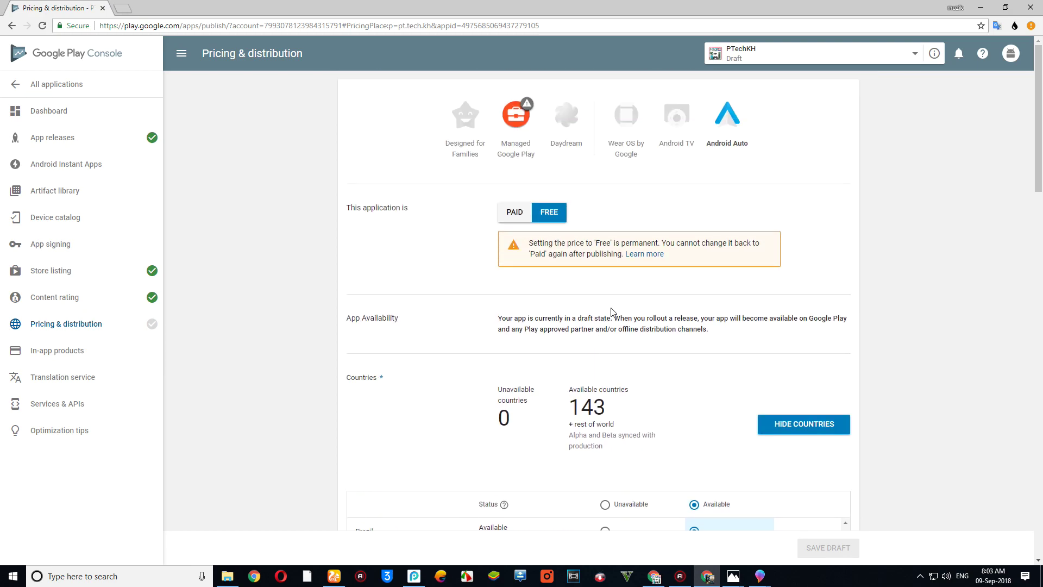
scroll(550, 229, "down", 16)
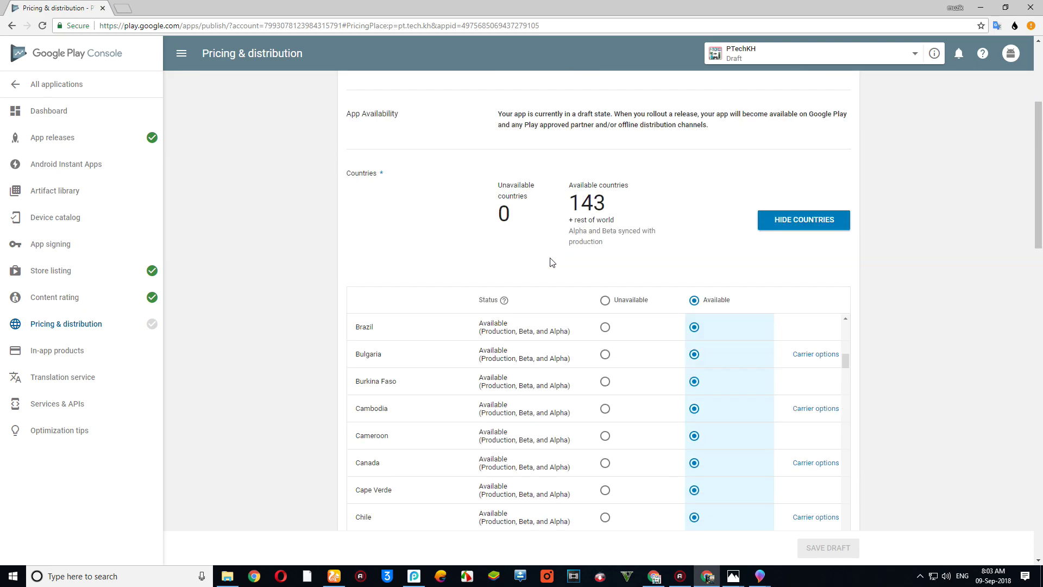
scroll(564, 302, "down", 4)
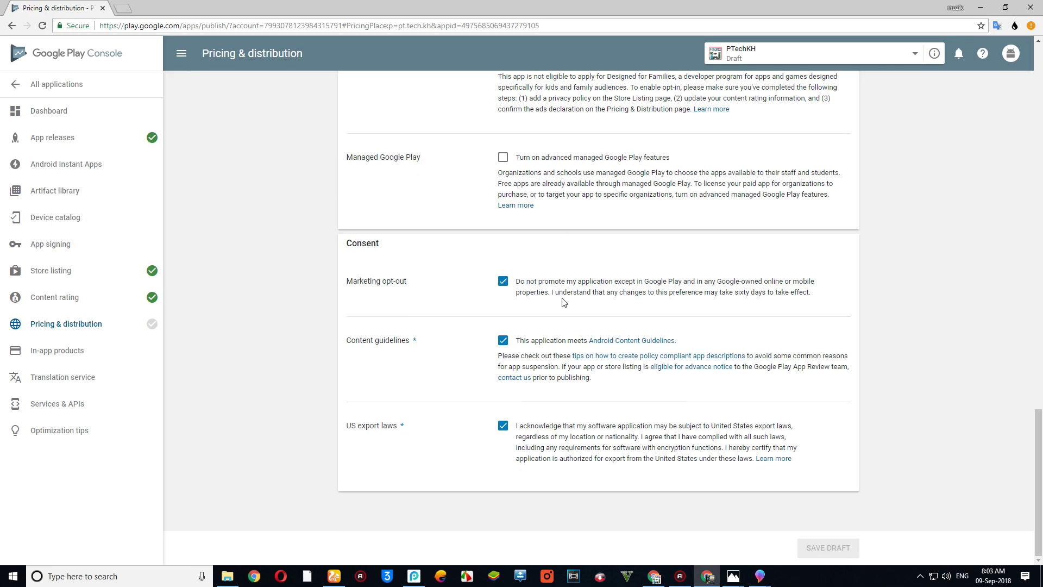
scroll(302, 331, "up", 4)
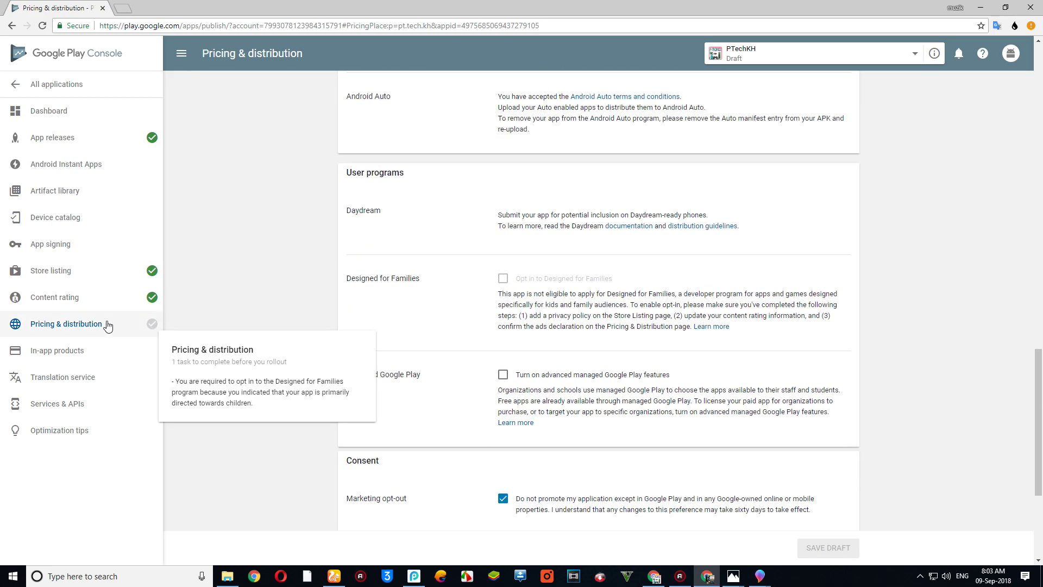
scroll(524, 318, "up", 15)
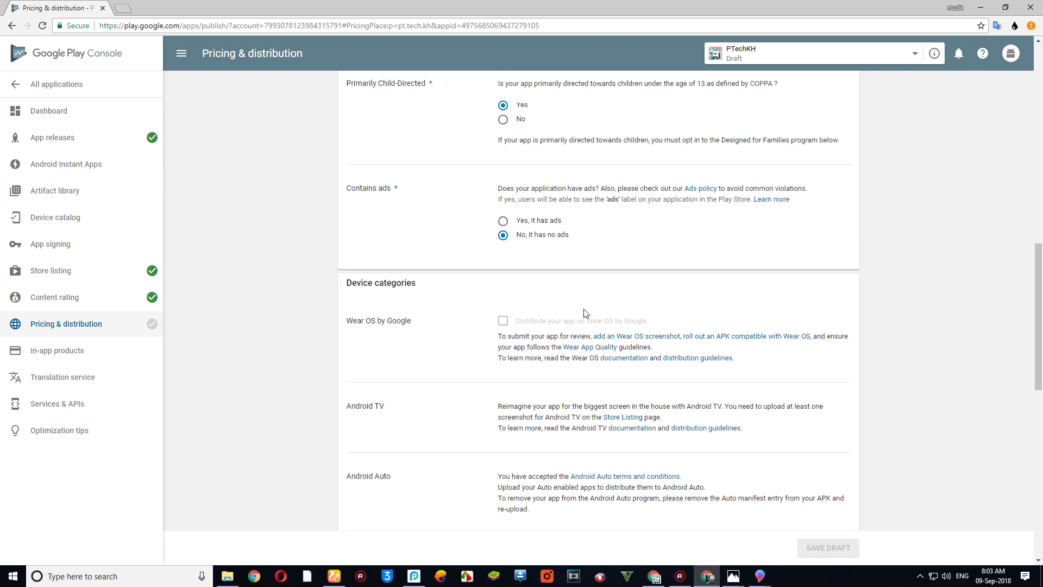
scroll(585, 313, "up", 2)
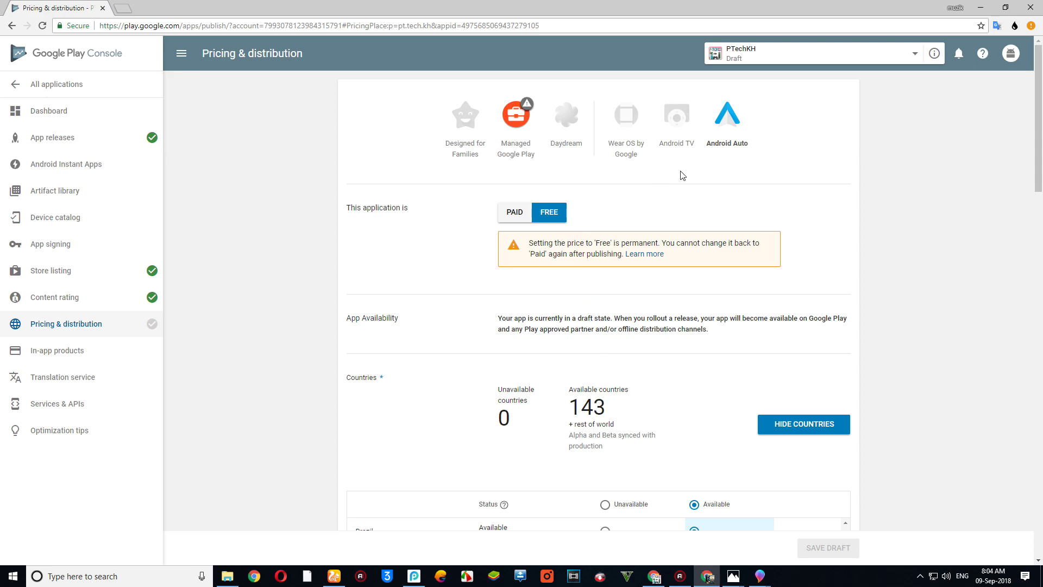
scroll(508, 185, "down", 15)
- Turn on advanced managed Google Play features and save the draft
left_click(503, 157)
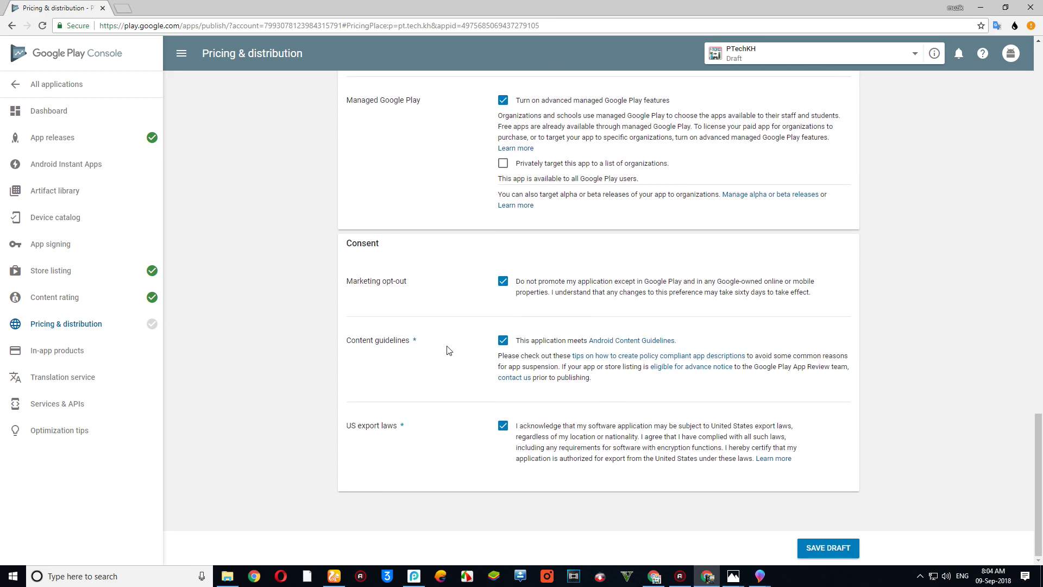
scroll(405, 341, "up", 4)
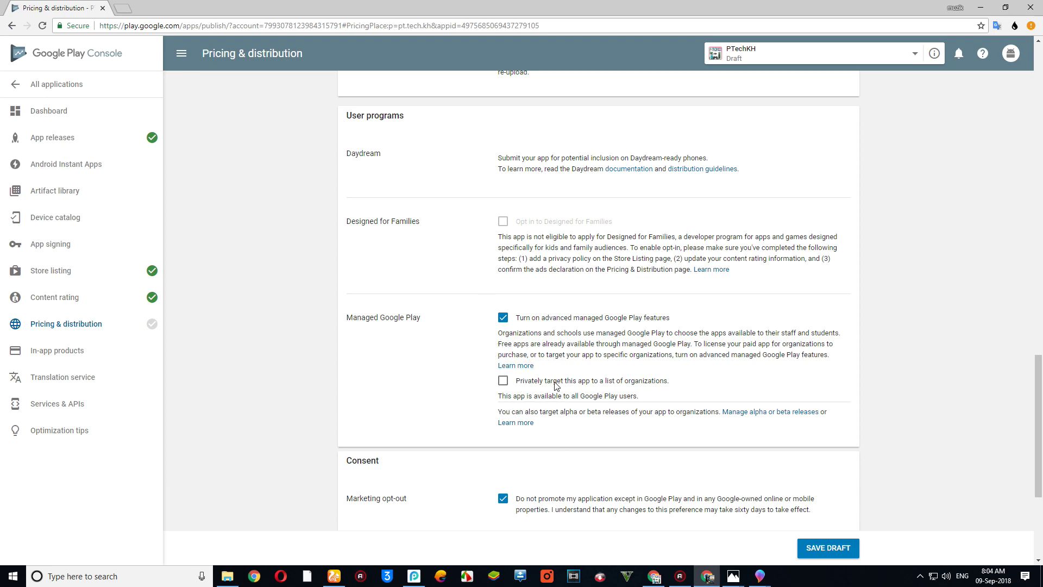
scroll(517, 407, "down", 1)
left_click(803, 548)
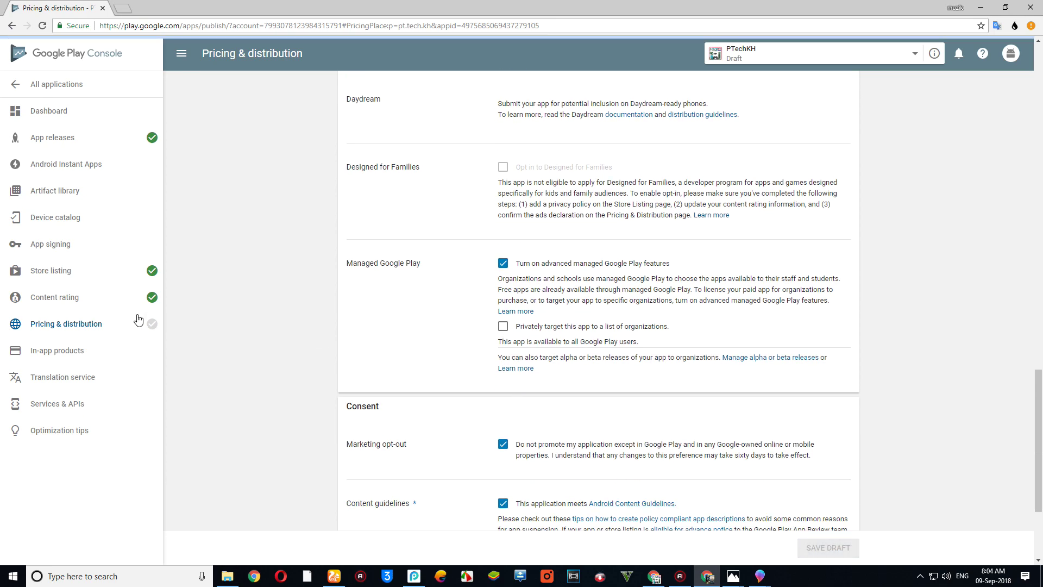
mouse_move(147, 329)
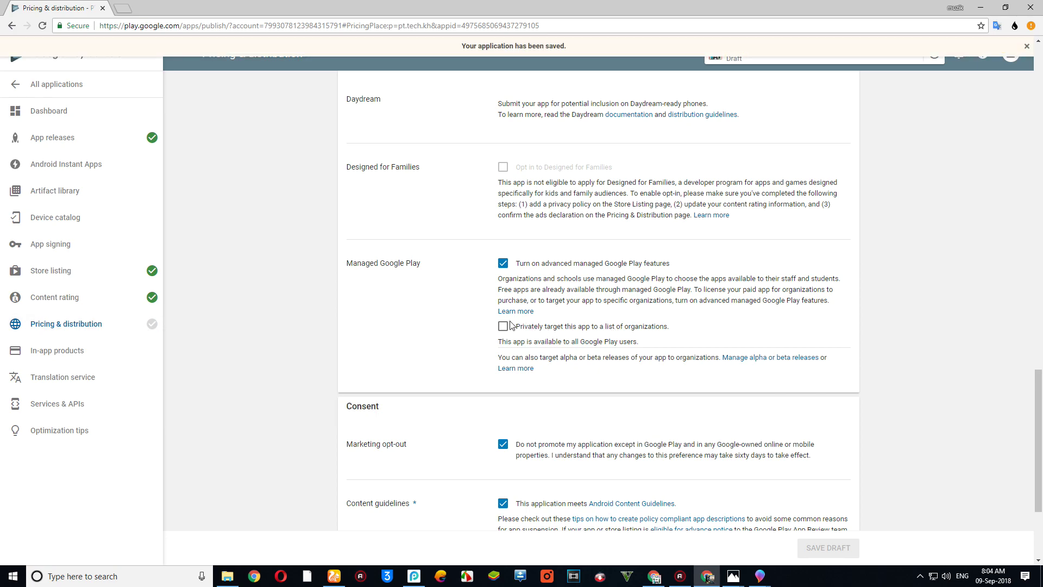
- Change the app's audience answer to not primarily child-directed
scroll(510, 304, "up", 10)
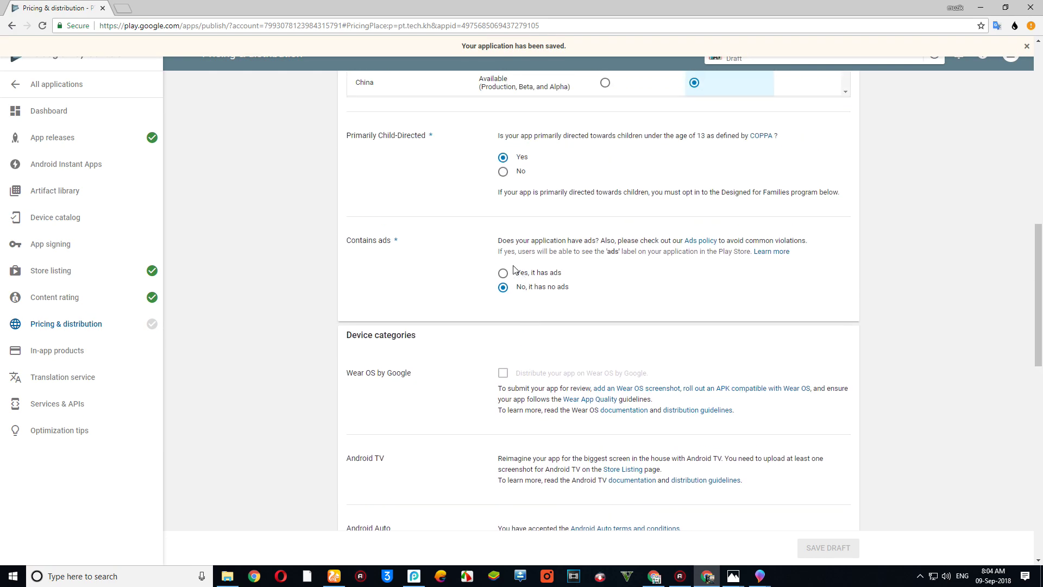
scroll(514, 270, "up", 2)
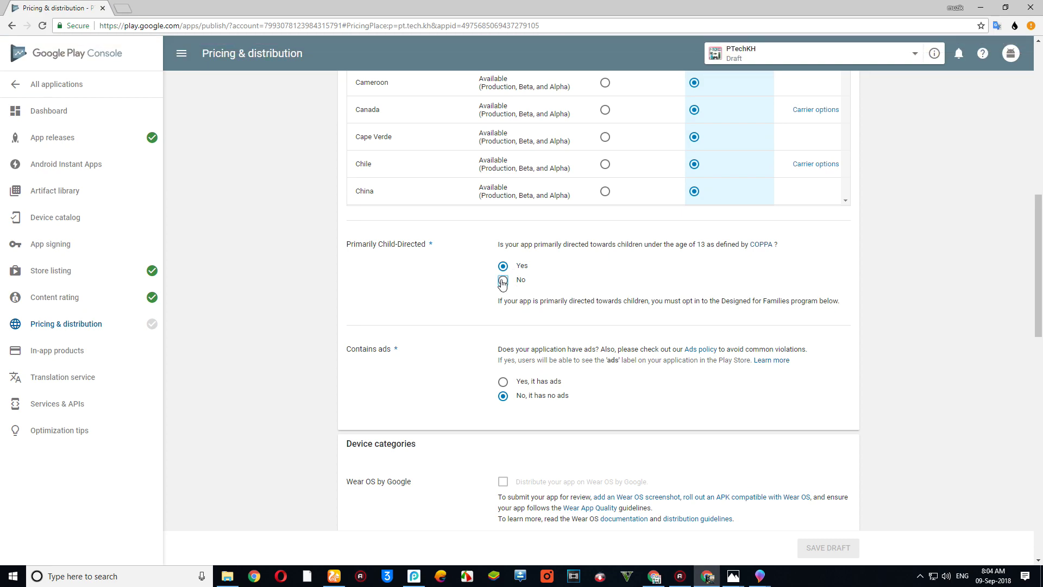
left_click(502, 280)
scroll(513, 326, "down", 5)
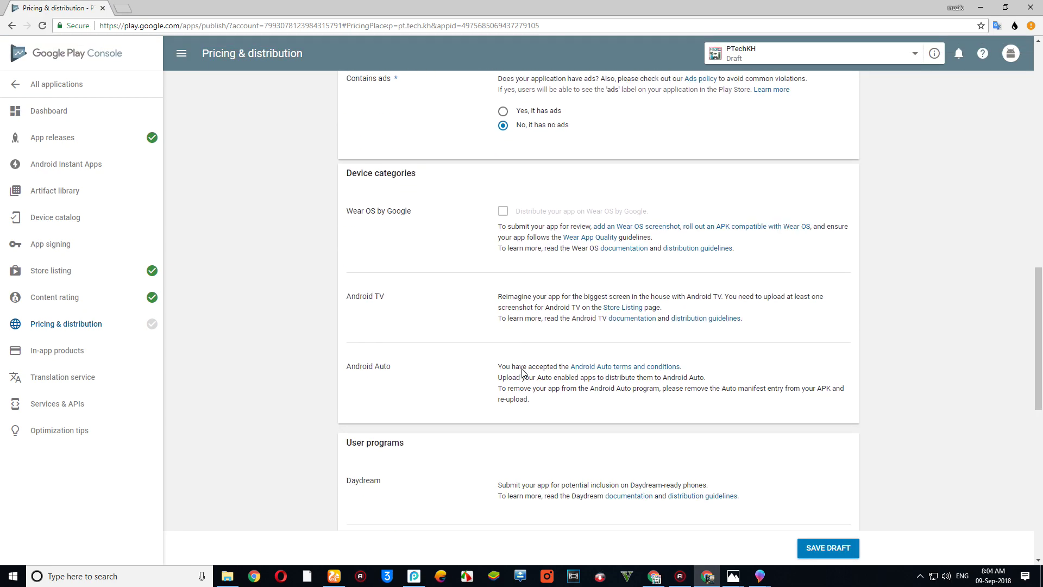
scroll(521, 371, "up", 4)
scroll(507, 242, "down", 3)
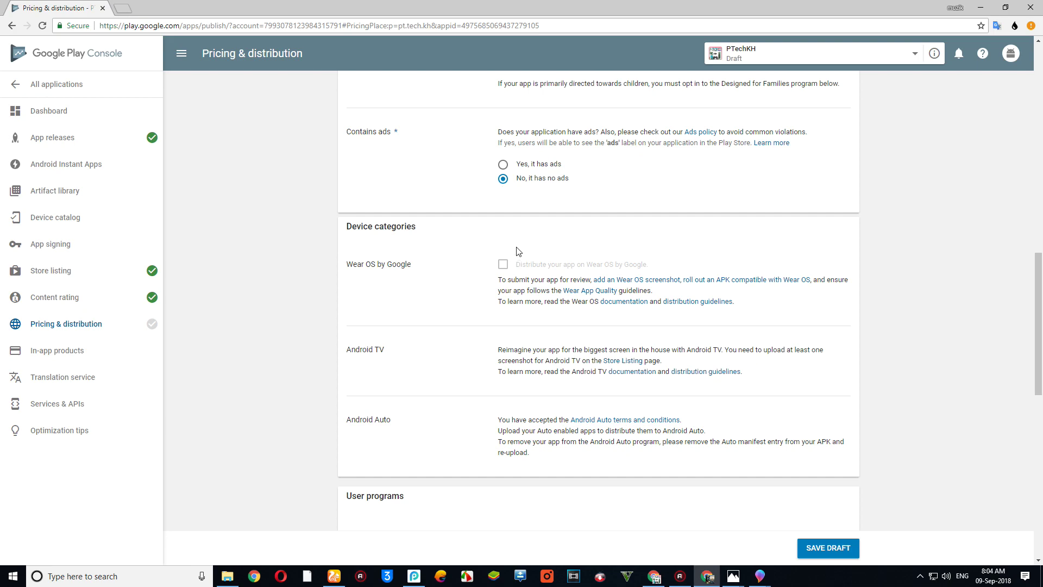
scroll(524, 204, "down", 6)
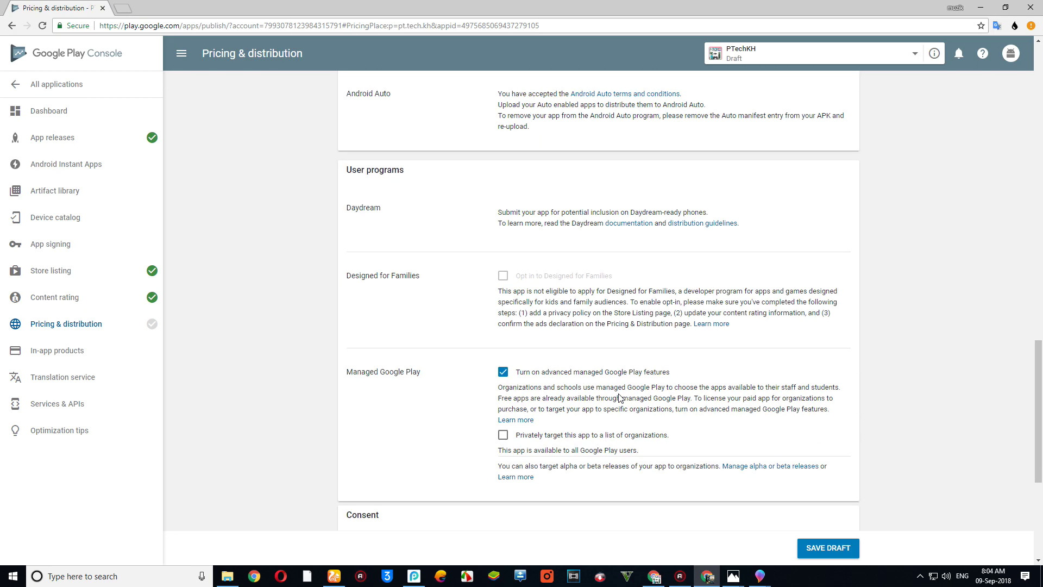
scroll(619, 397, "down", 3)
- Drop private organization targeting, turn off advanced managed Google Play features, and save the draft
left_click(504, 273)
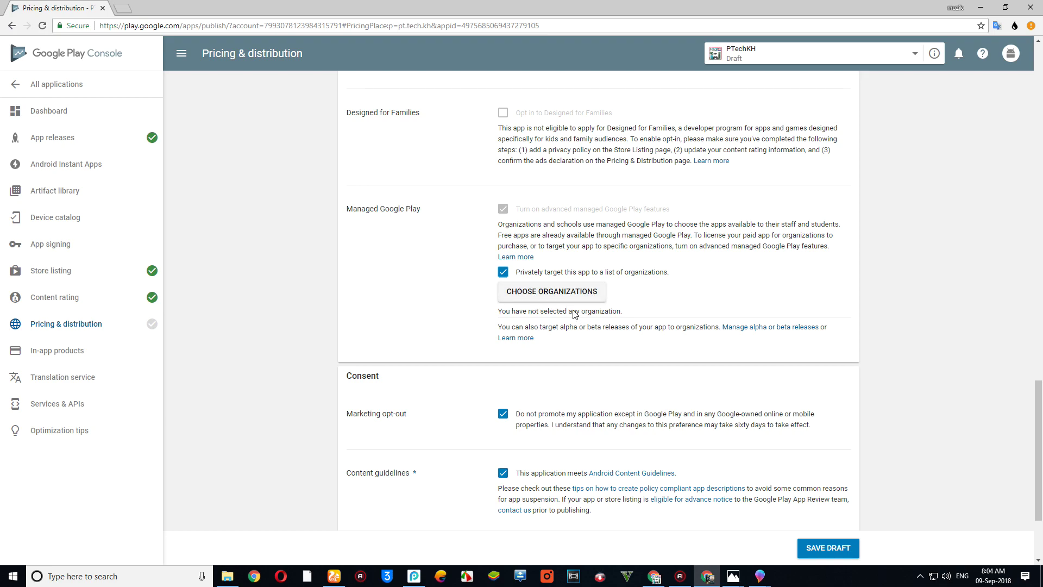
left_click(560, 293)
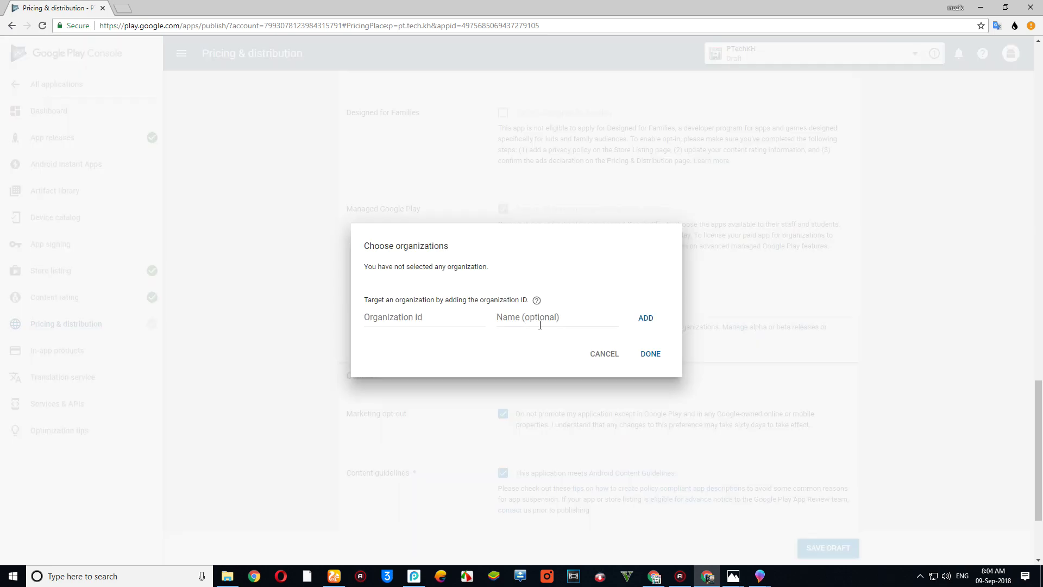
left_click(604, 353)
left_click(503, 272)
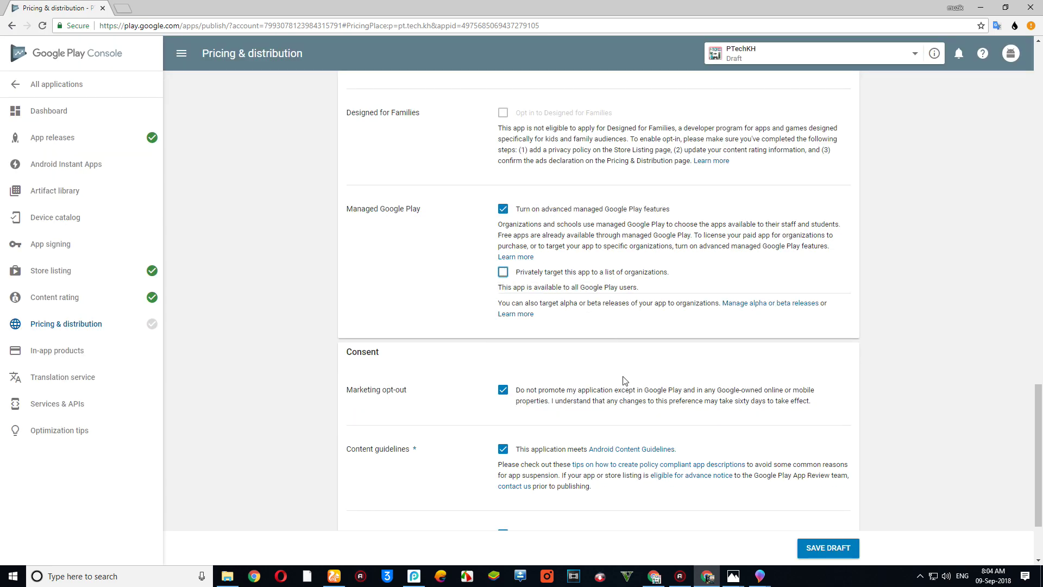
left_click(503, 208)
scroll(793, 484, "down", 1)
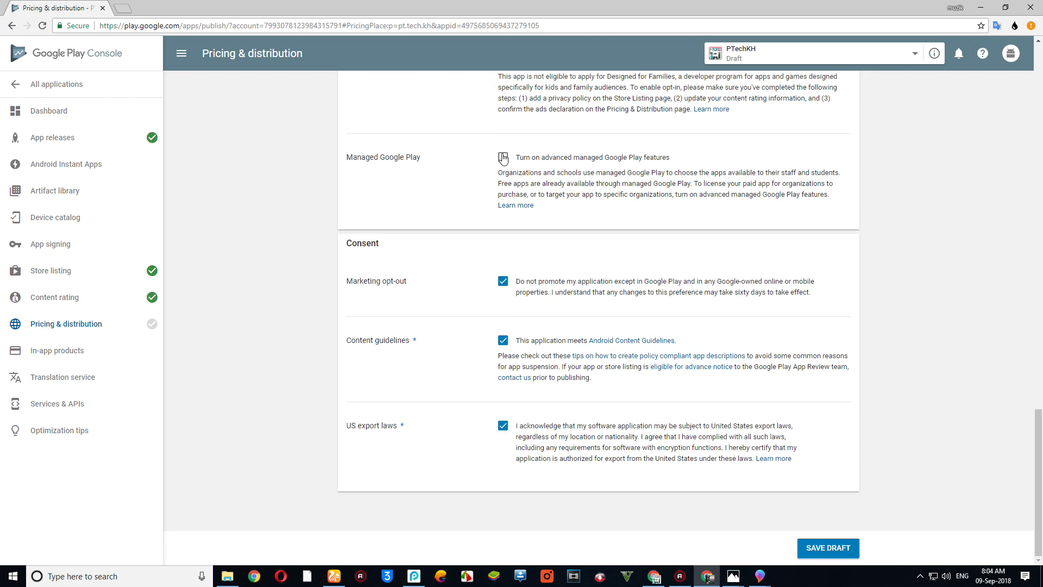
left_click(822, 539)
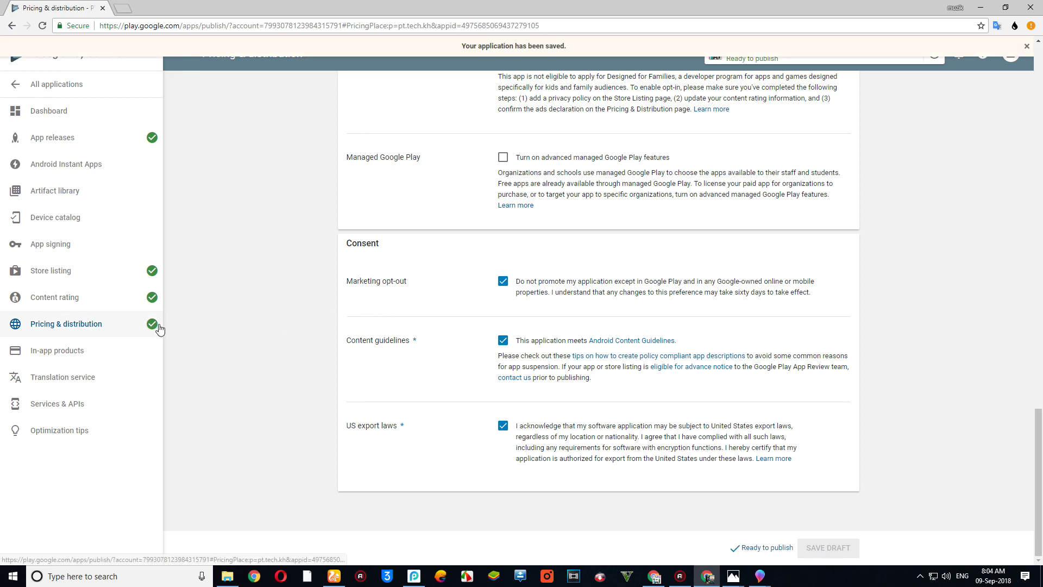
scroll(456, 321, "up", 10)
scroll(591, 254, "up", 4)
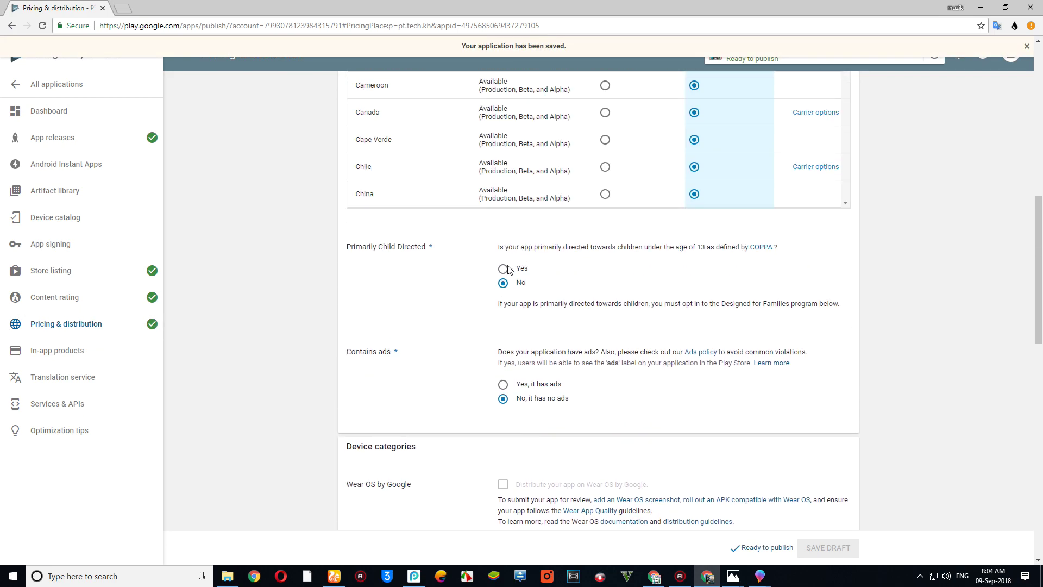
scroll(552, 295, "up", 2)
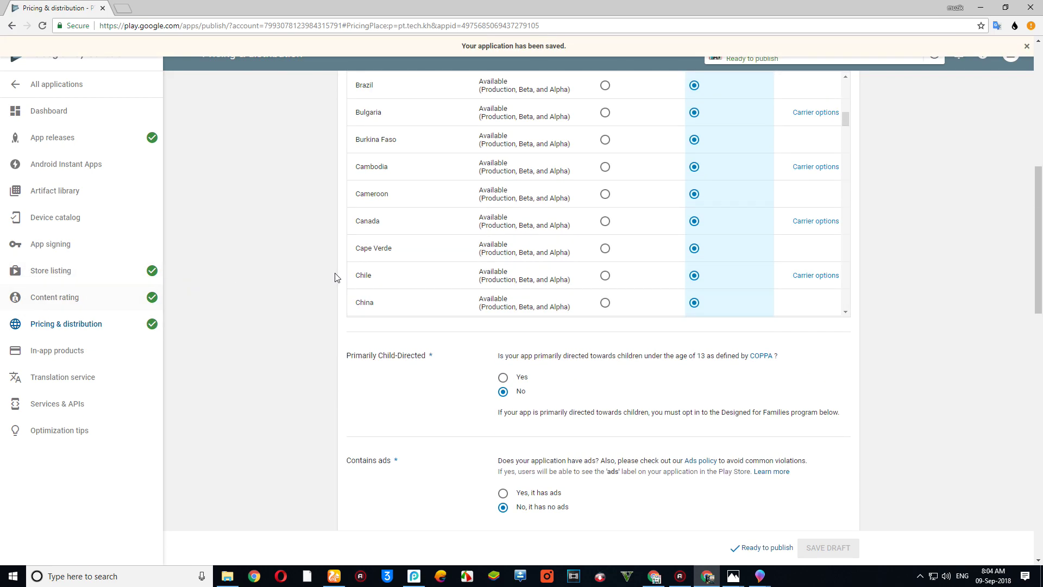
scroll(687, 279, "up", 10)
scroll(682, 281, "down", 6)
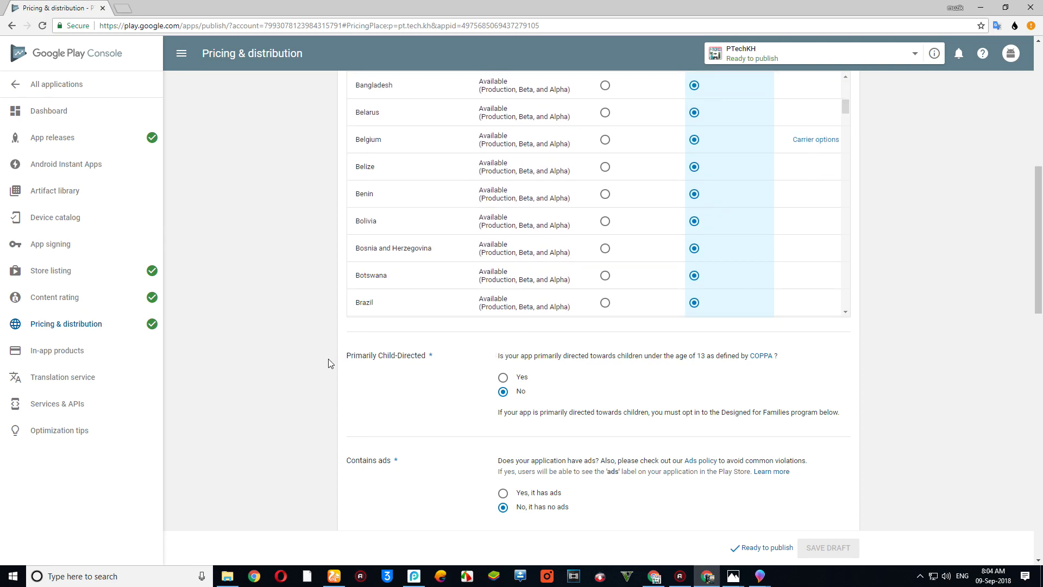
scroll(439, 377, "up", 8)
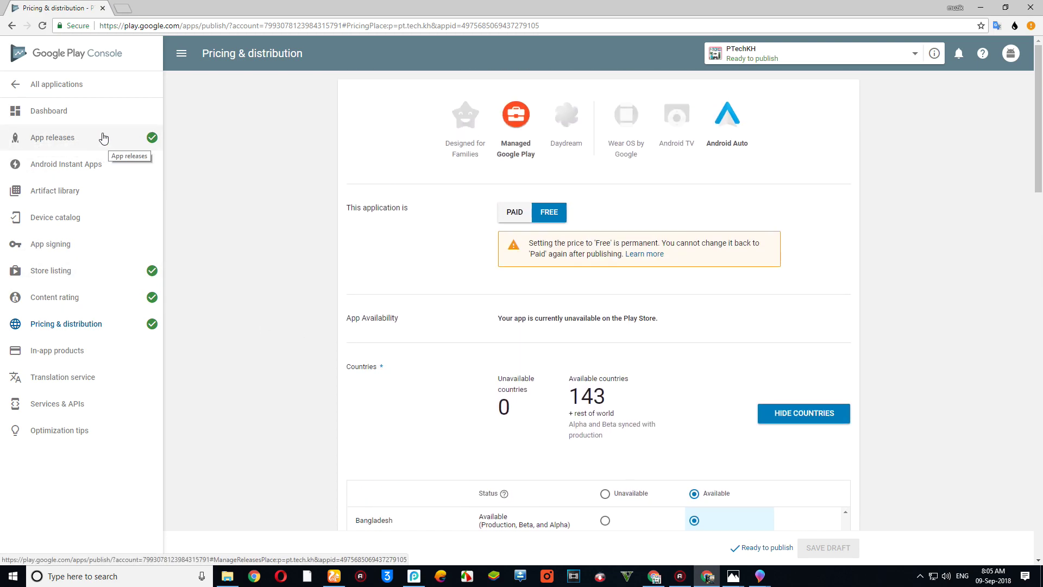
- Edit the pending 1.0 production release, review it, and start the rollout to production
left_click(79, 150)
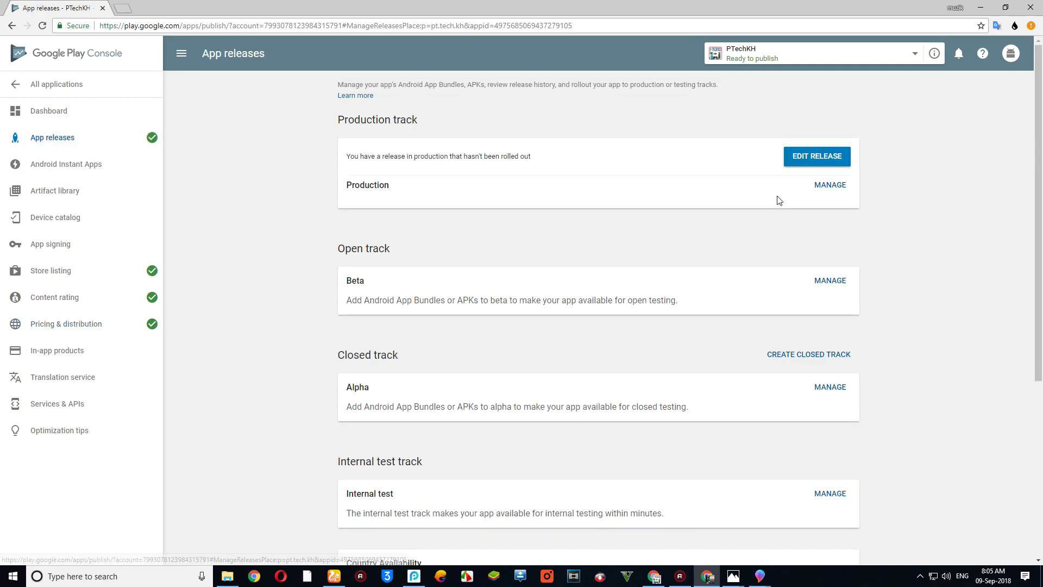
scroll(807, 163, "down", 5)
scroll(809, 157, "up", 4)
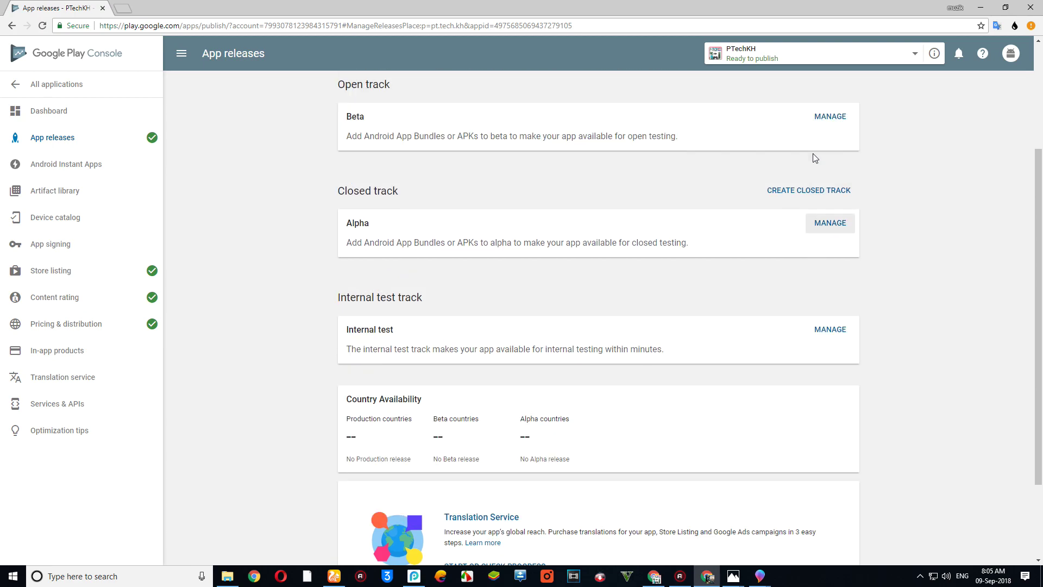
left_click(816, 109)
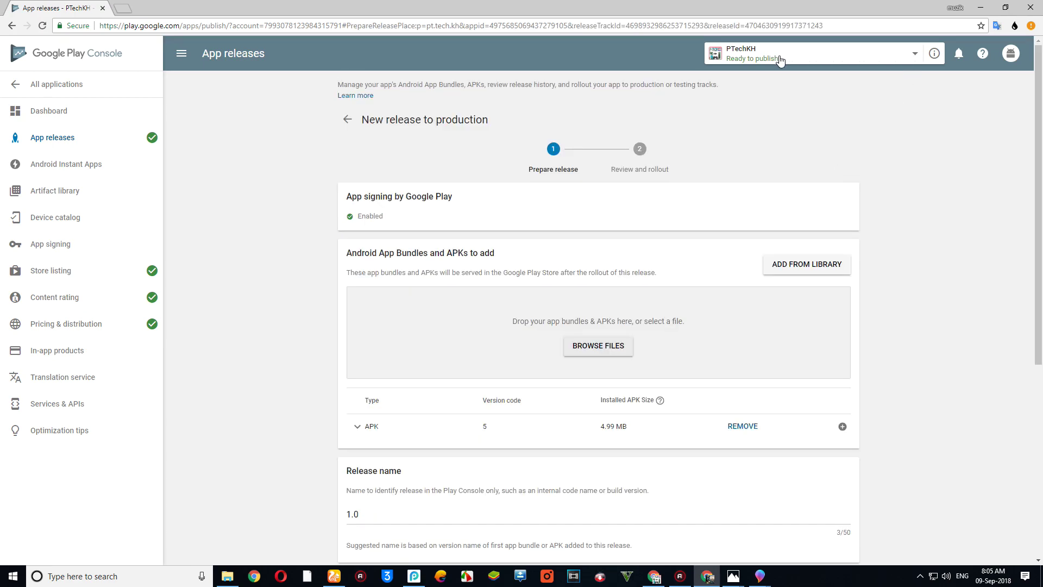
scroll(814, 223, "down", 6)
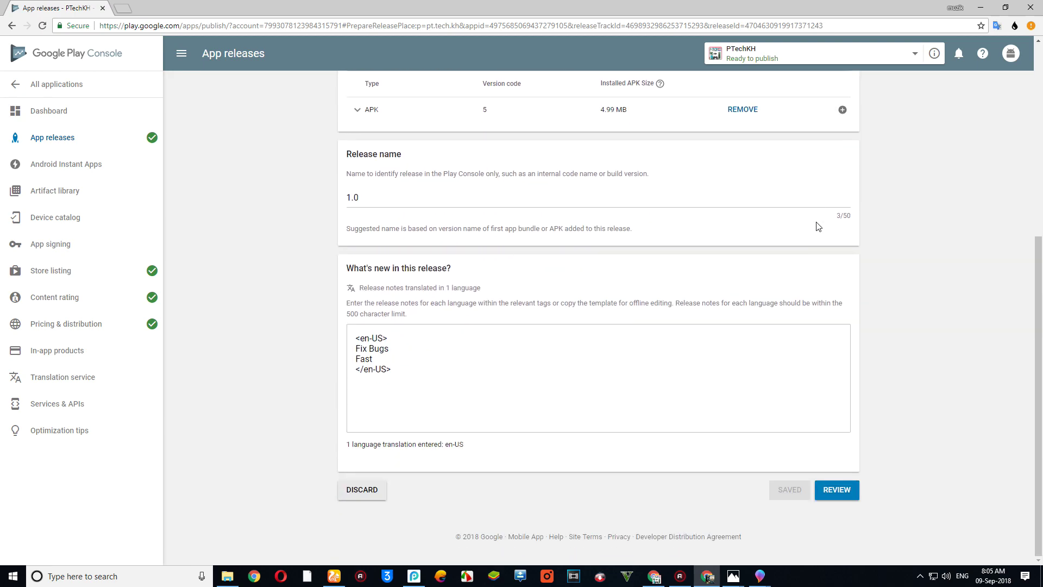
left_click(850, 491)
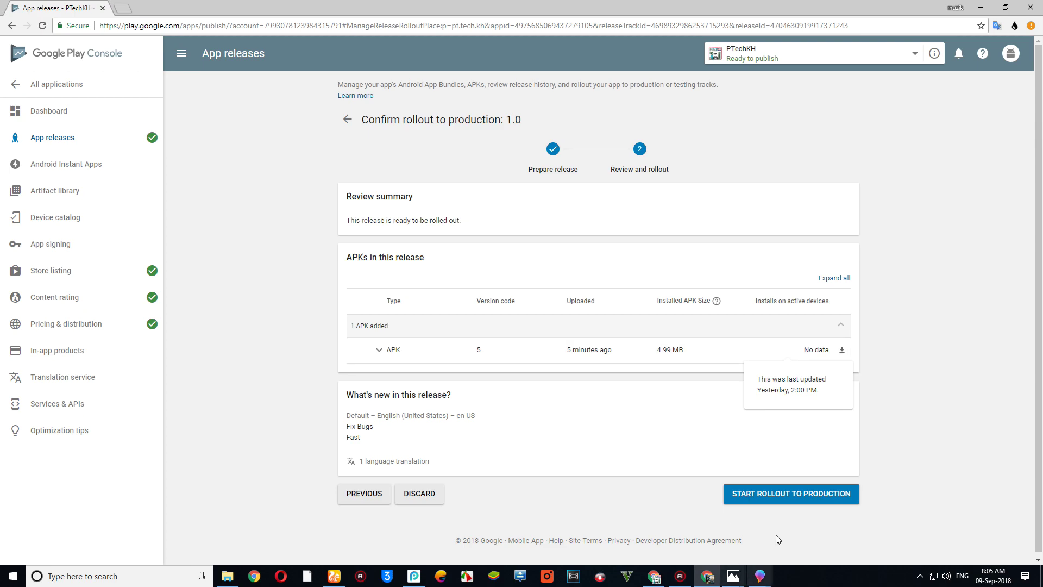
left_click(776, 493)
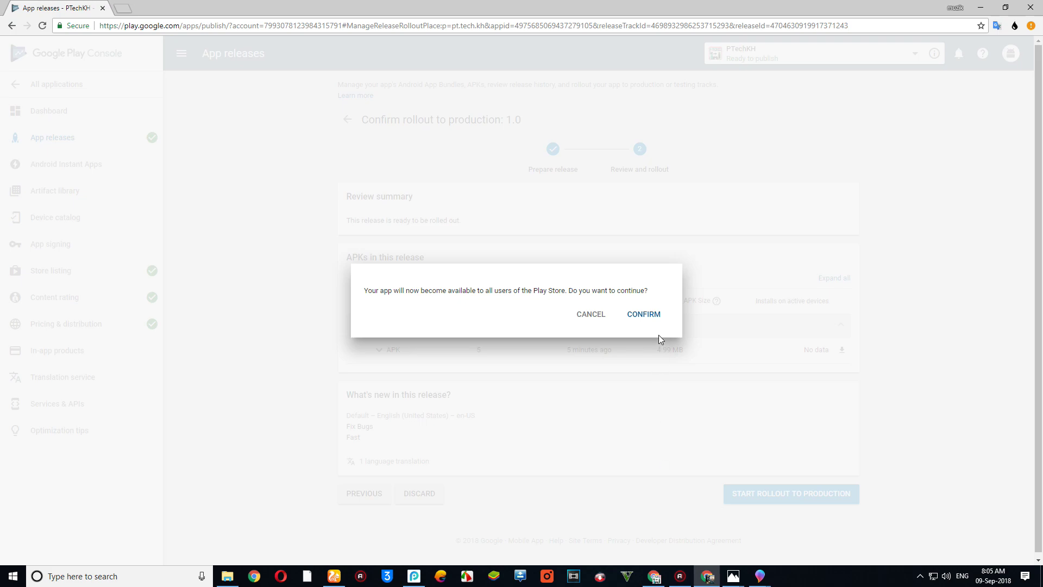
- Confirm the 1.0 production rollout, then open All applications to see PTechKH pending publication
left_click(649, 315)
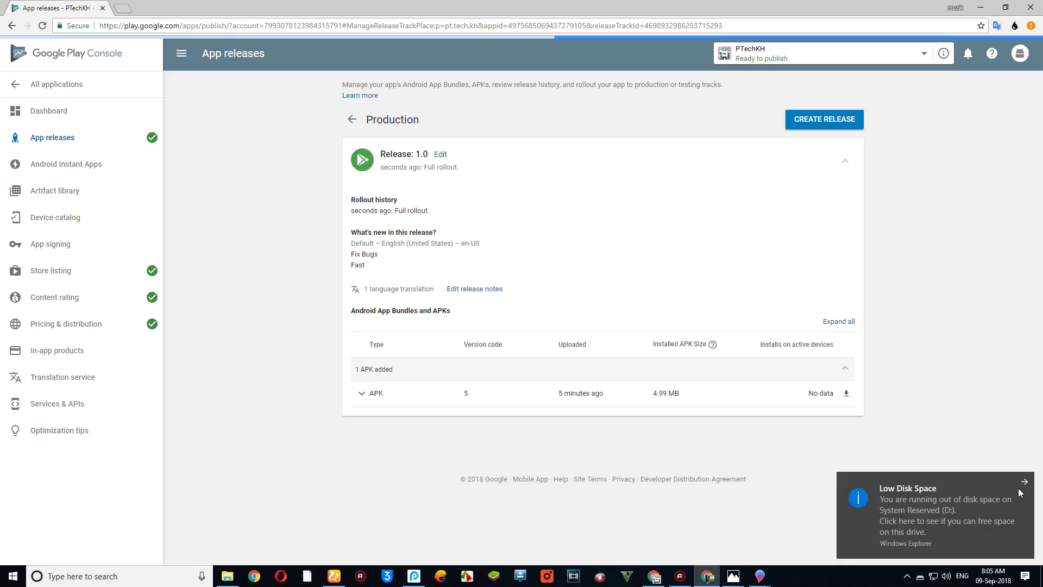
left_click(1025, 479)
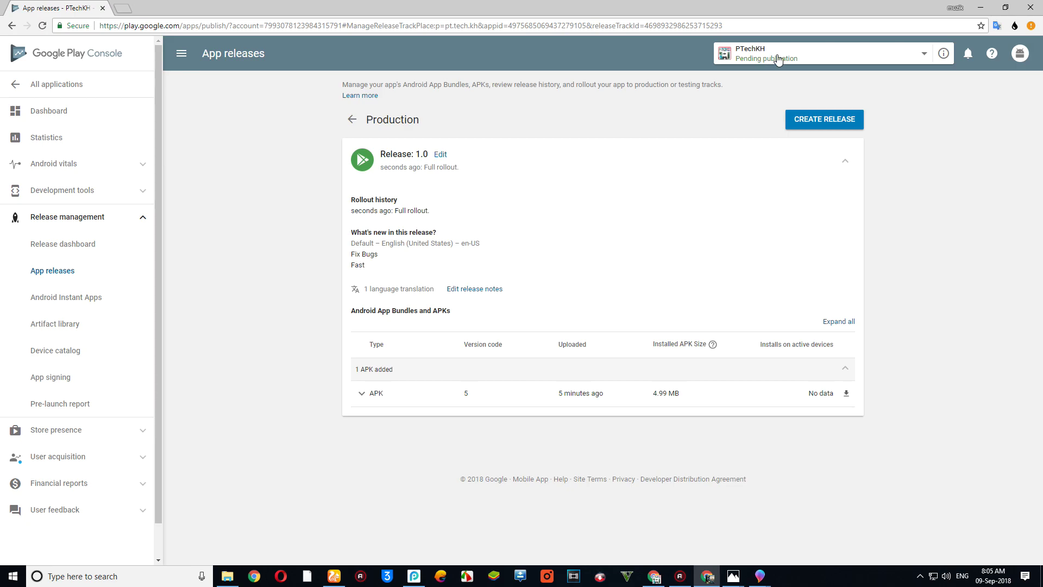
left_click(924, 54)
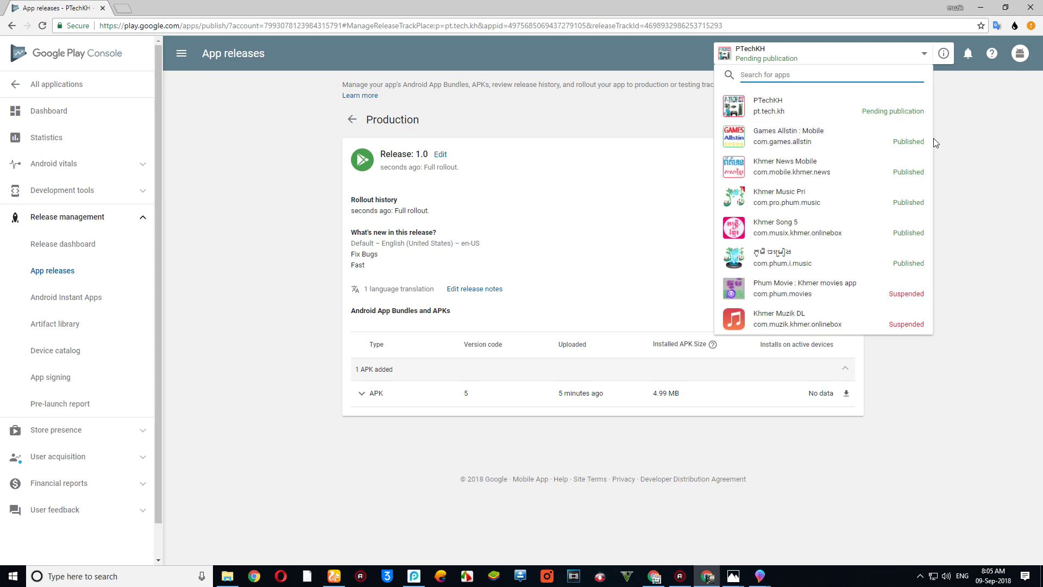
left_click(952, 170)
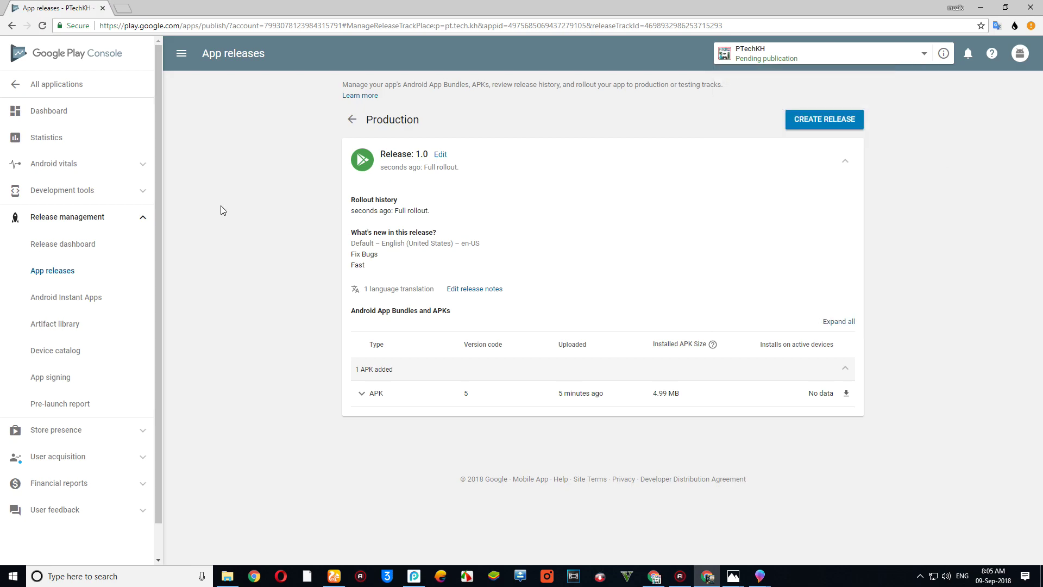
left_click(87, 89)
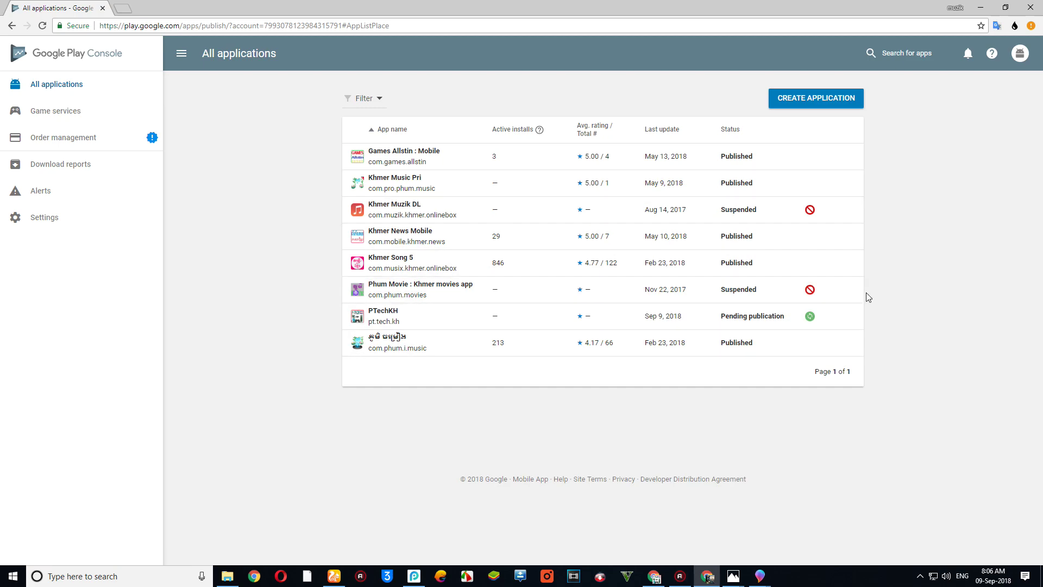
- Open PTechKH's Ratings page showing 0 ratings and 0 reviews, then check the app selector
left_click(625, 325)
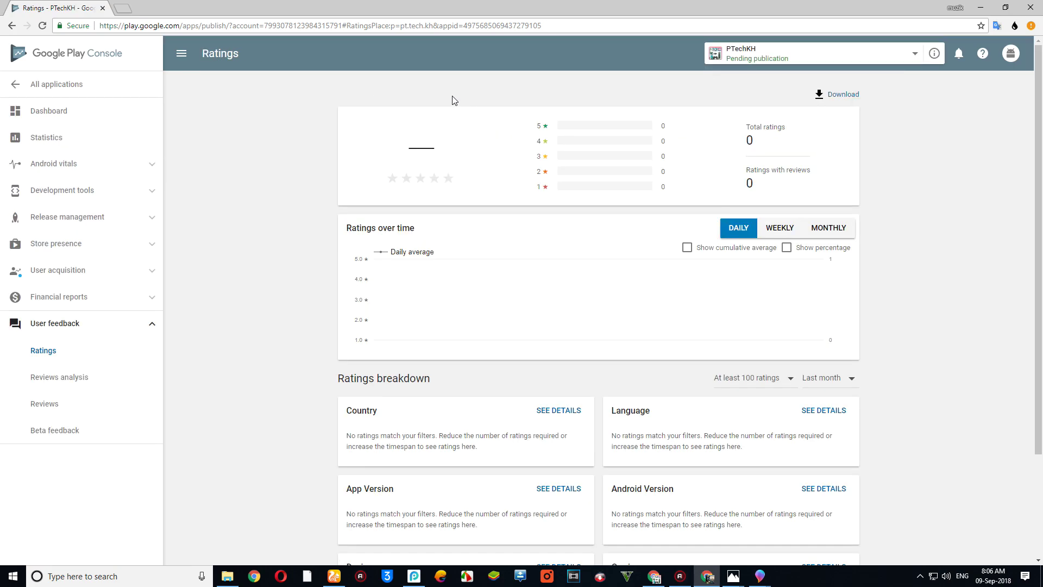
scroll(729, 245, "down", 3)
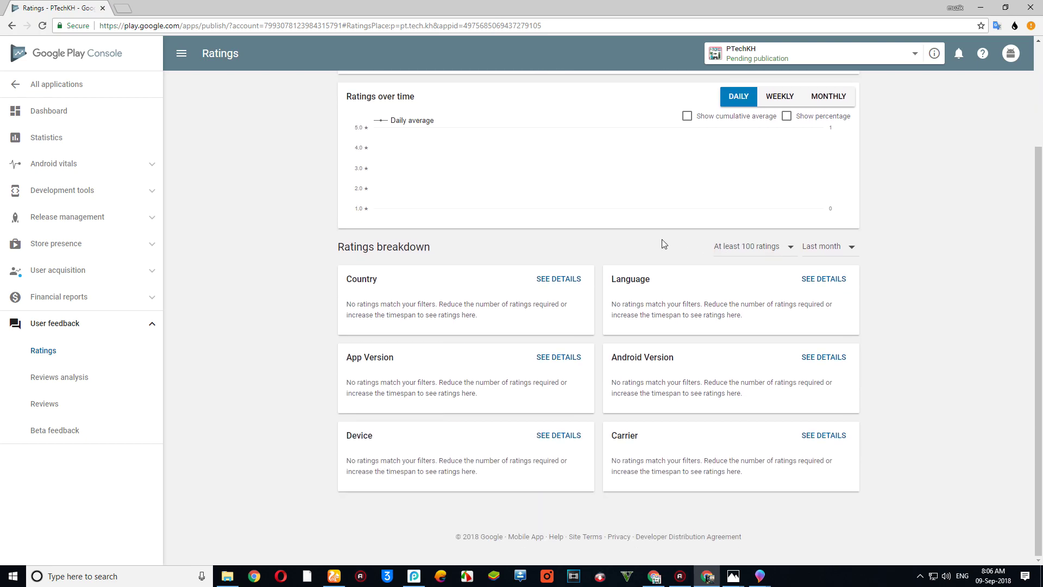
scroll(235, 298, "up", 3)
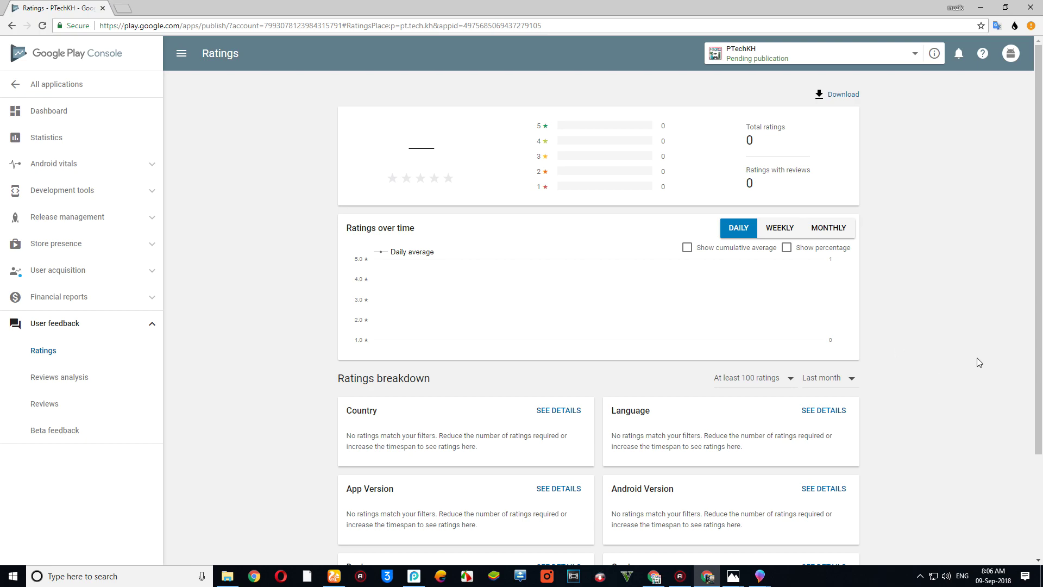
scroll(993, 350, "down", 3)
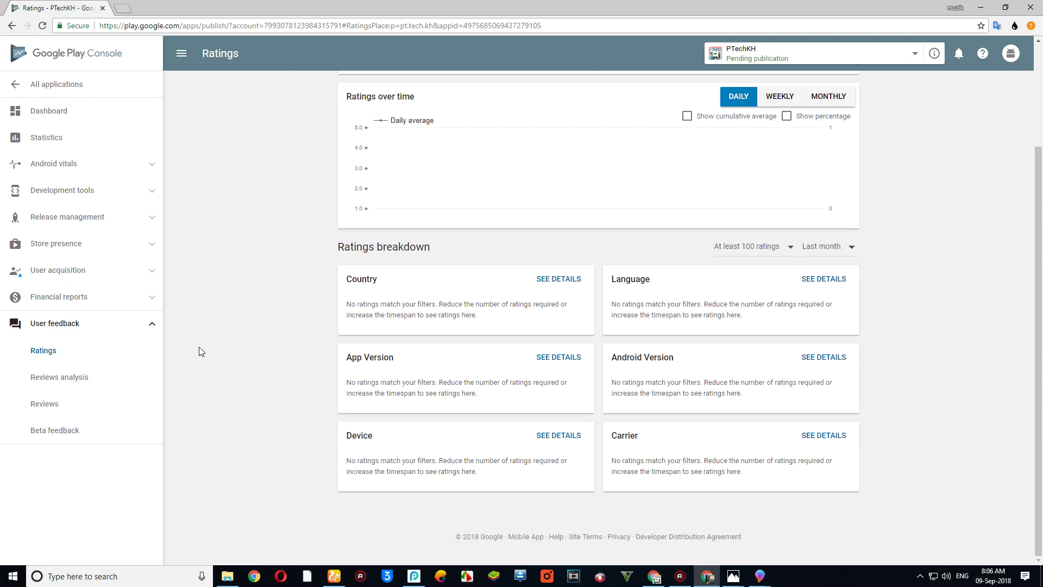
scroll(136, 245, "up", 3)
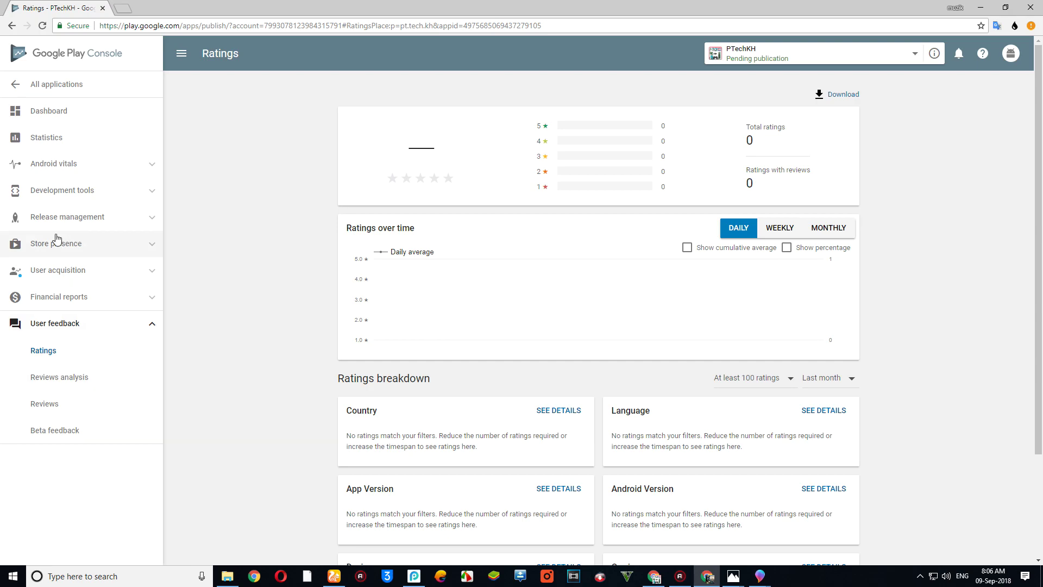
scroll(554, 326, "down", 3)
scroll(554, 325, "up", 3)
left_click(916, 57)
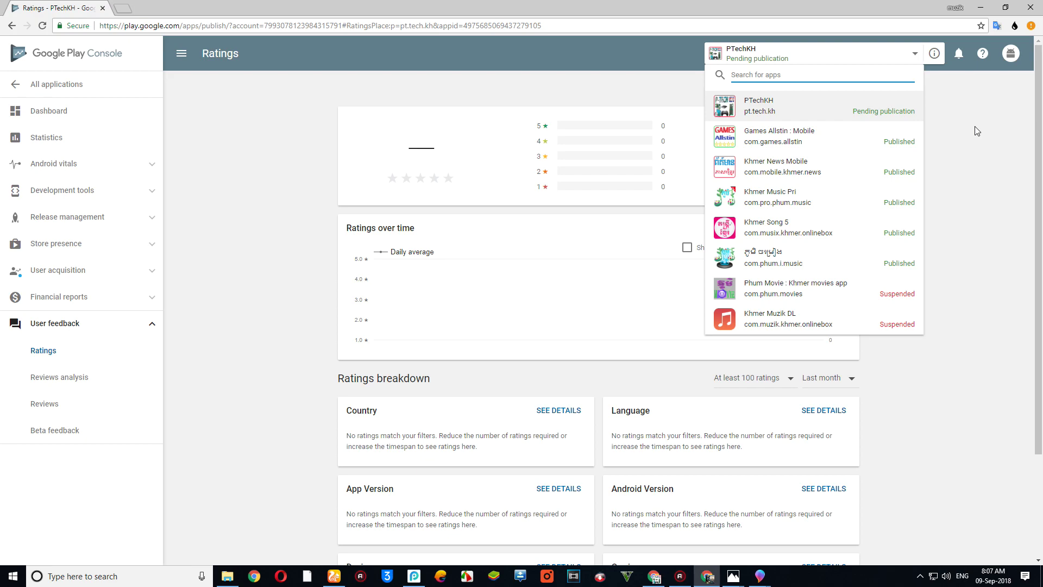
left_click(967, 172)
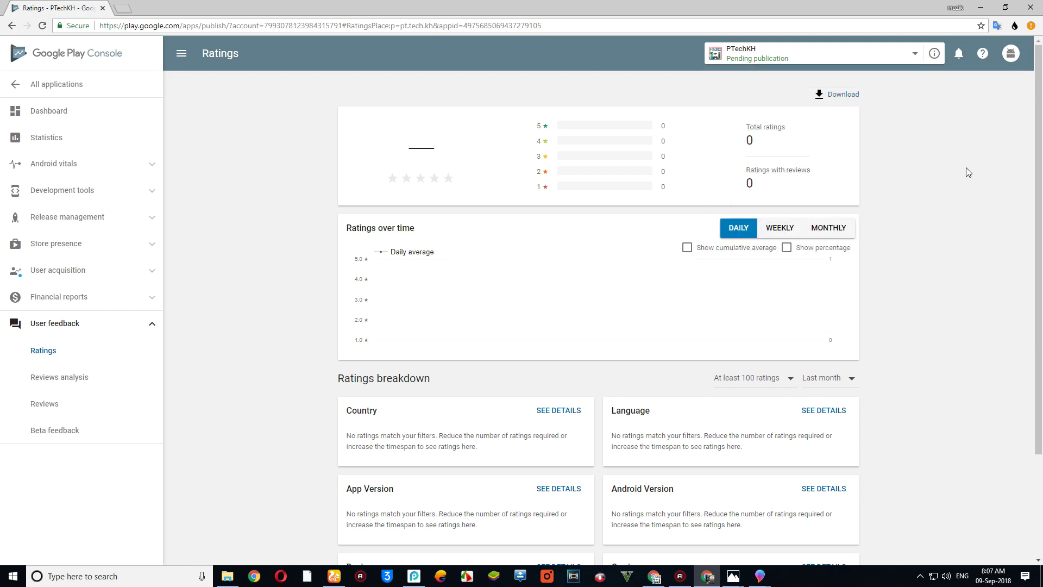